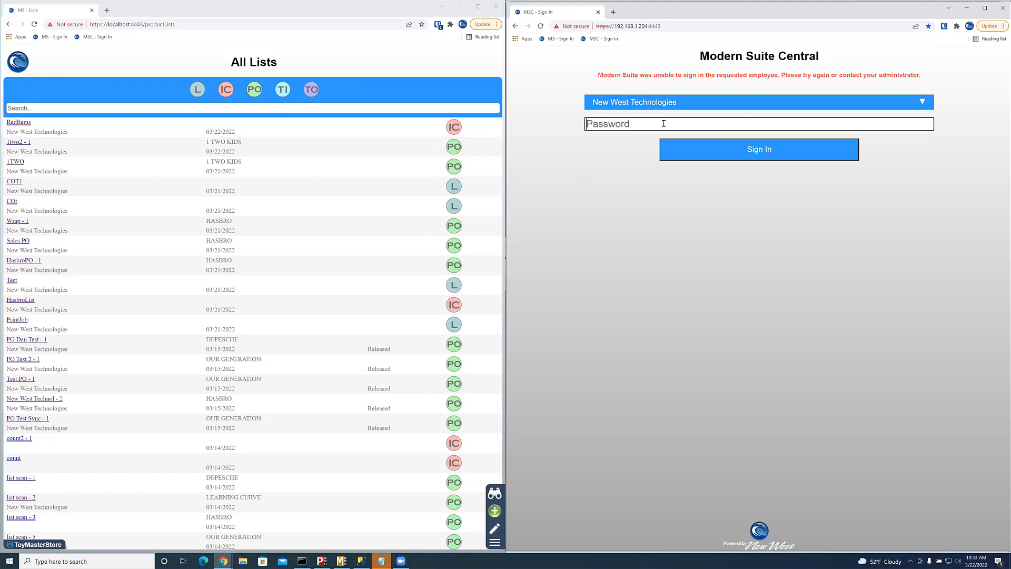
# Step: Enter the employee's password on the Modern Suite Central sign-in page
pyautogui.write('••••••••')
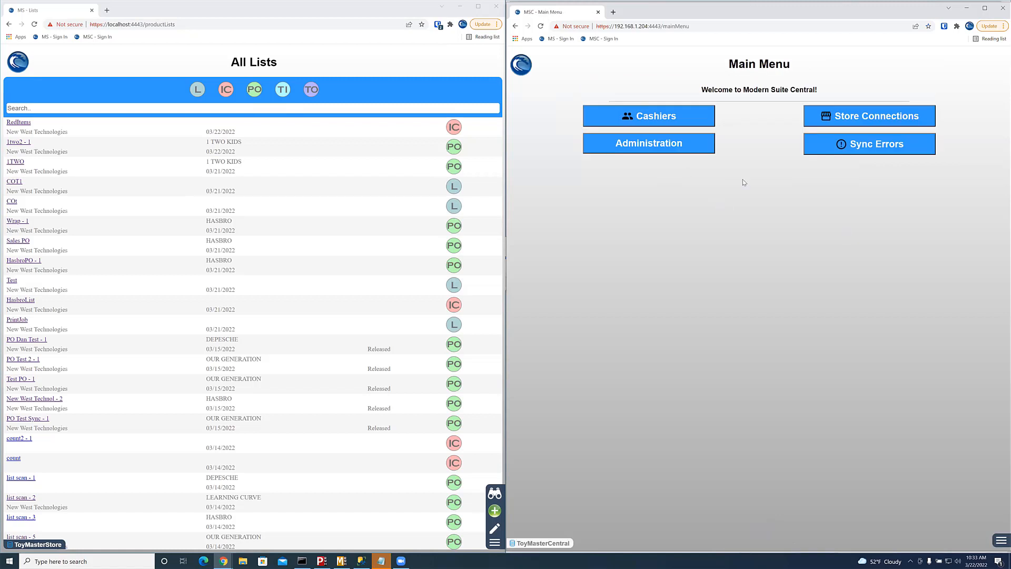
pyautogui.click(698, 145)
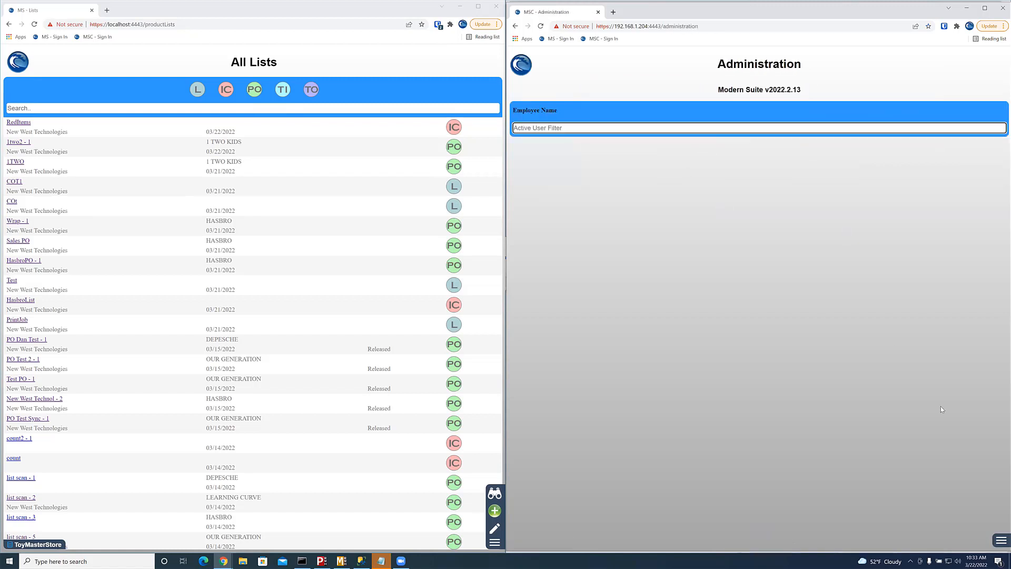
pyautogui.click(1001, 541)
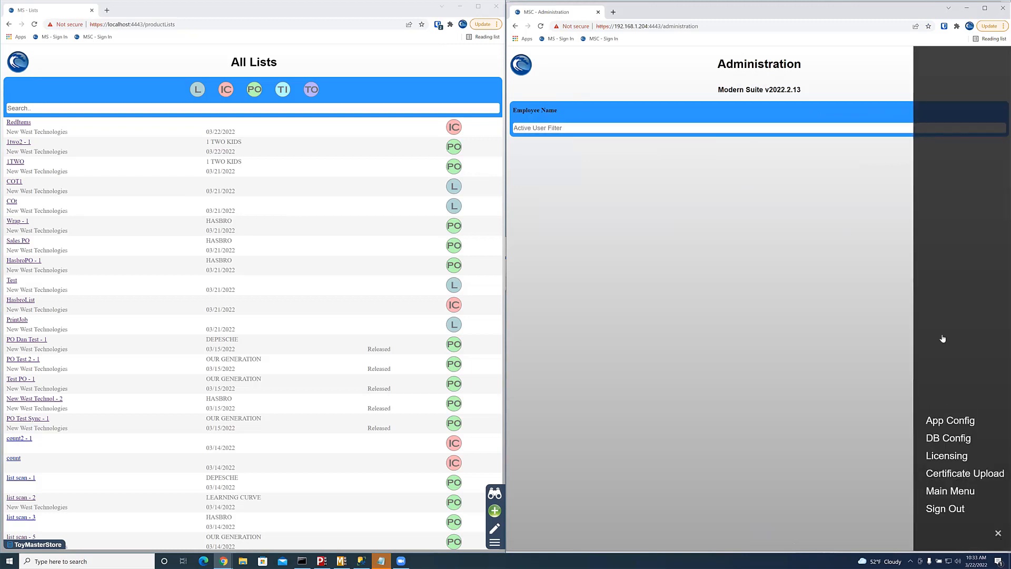
pyautogui.click(943, 420)
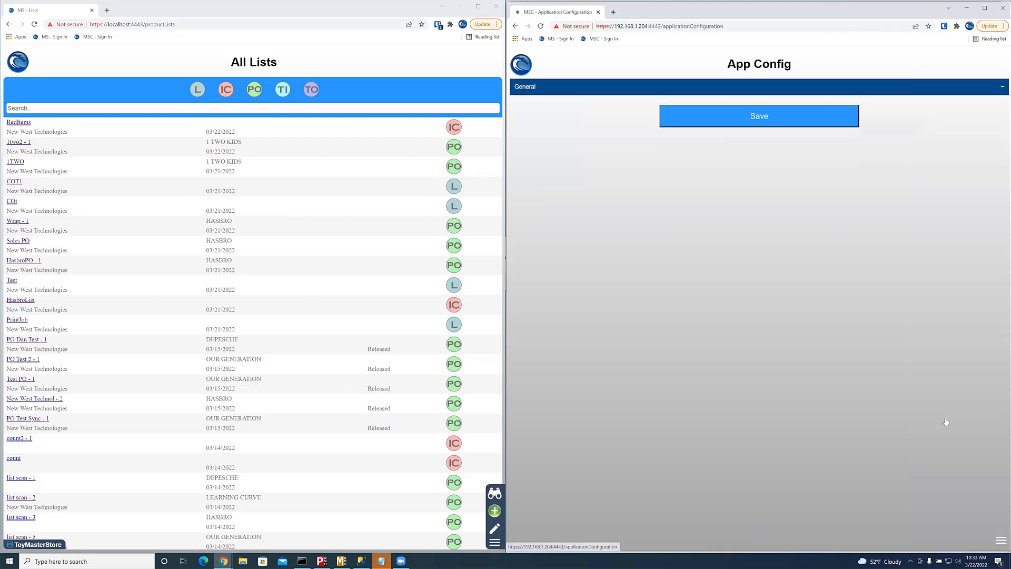
pyautogui.click(906, 103)
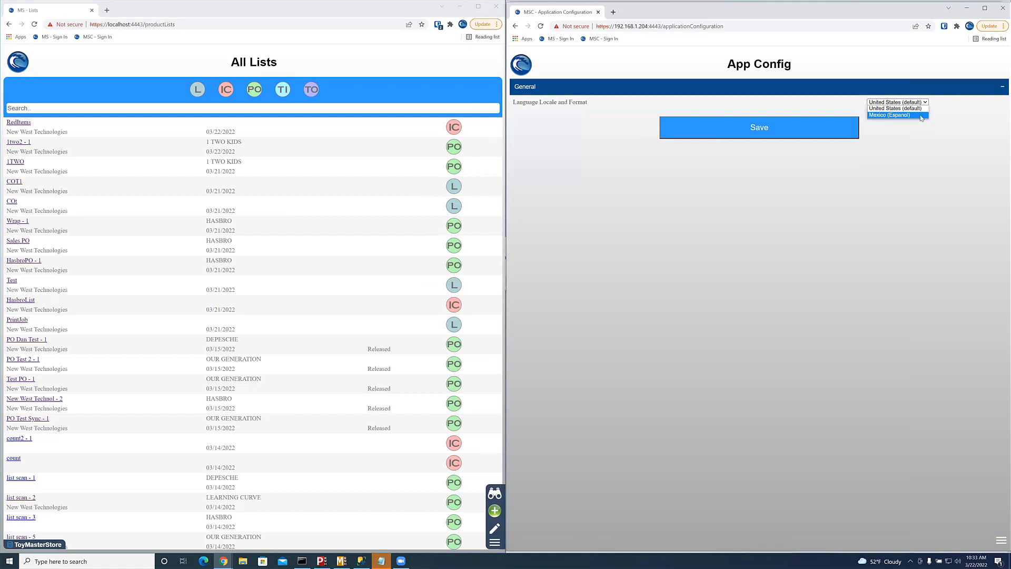
pyautogui.click(919, 146)
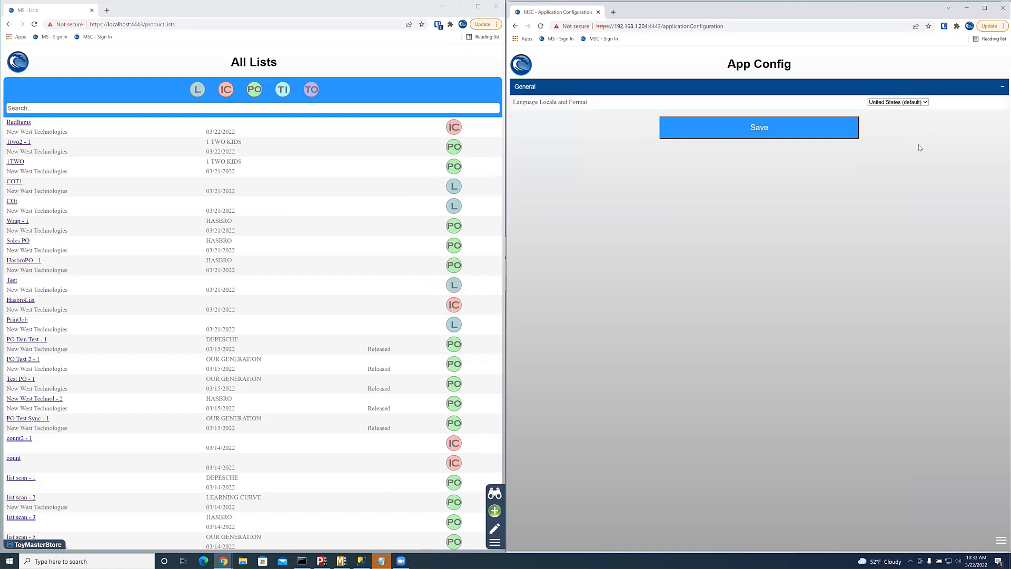
pyautogui.click(515, 26)
pyautogui.click(515, 26)
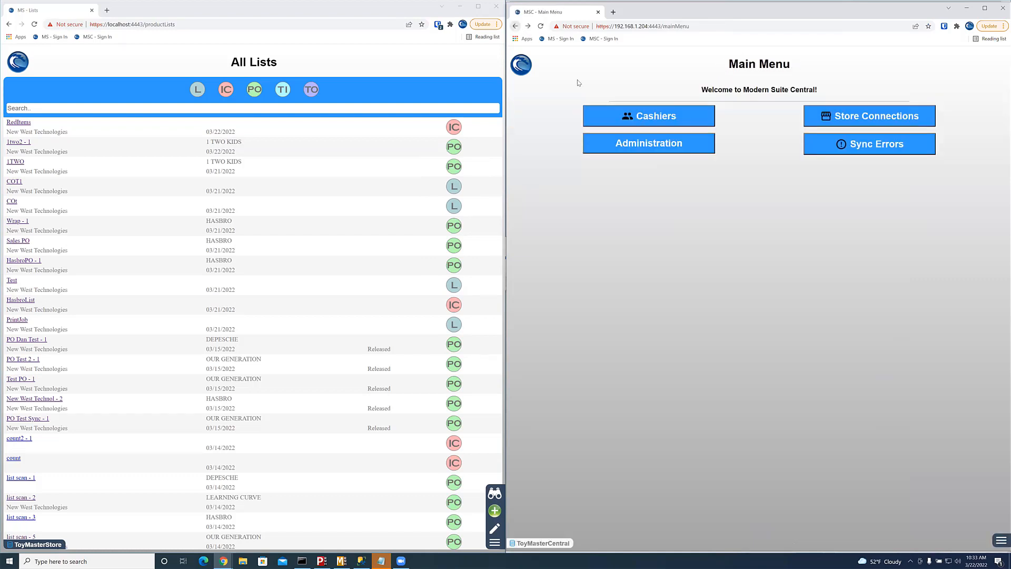
# Step: Open a cashier's details with Register Properties, Roles and Over/Short Limits expanded, then switch to Store Manager
pyautogui.click(646, 117)
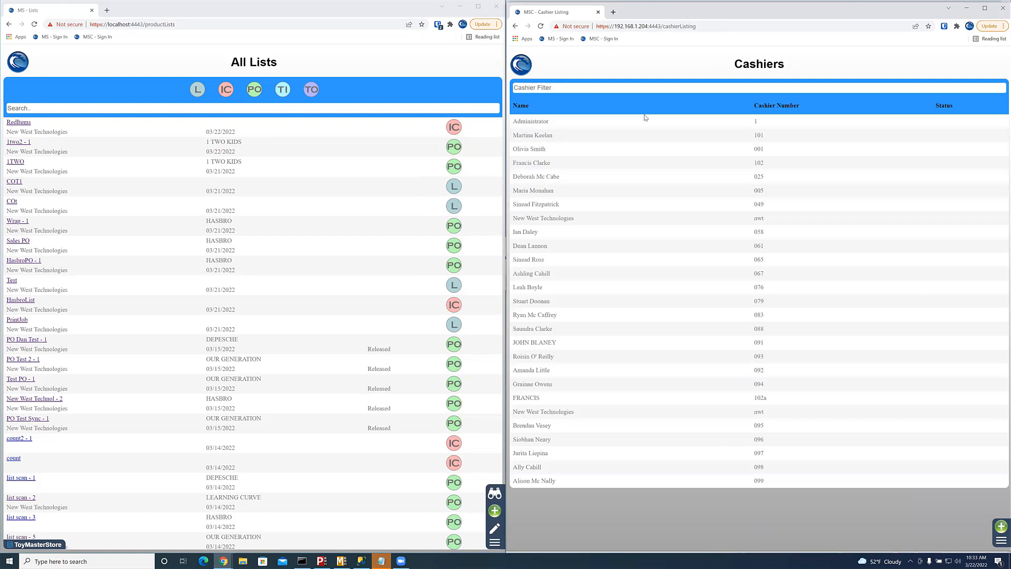
pyautogui.click(538, 164)
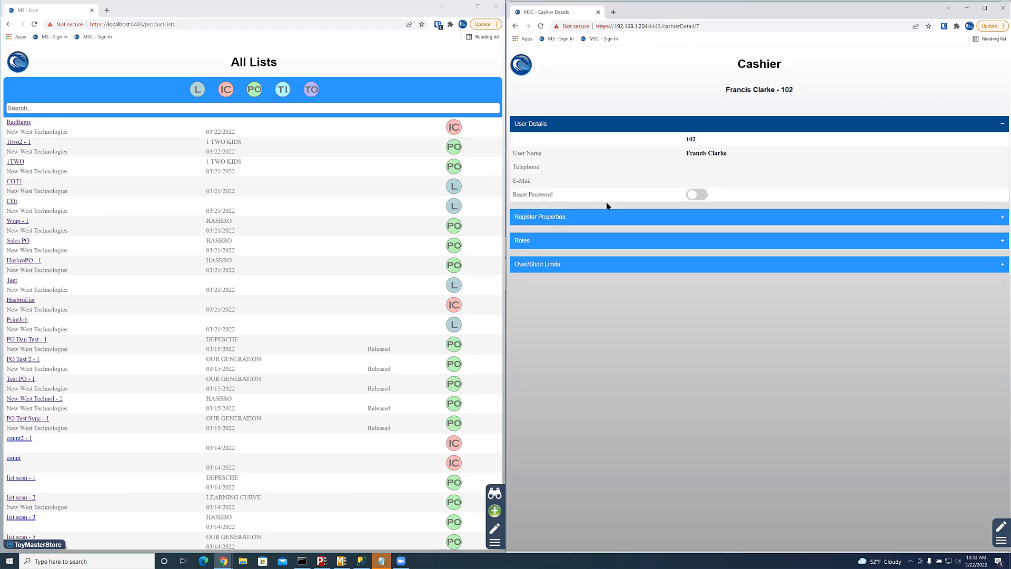
pyautogui.click(607, 221)
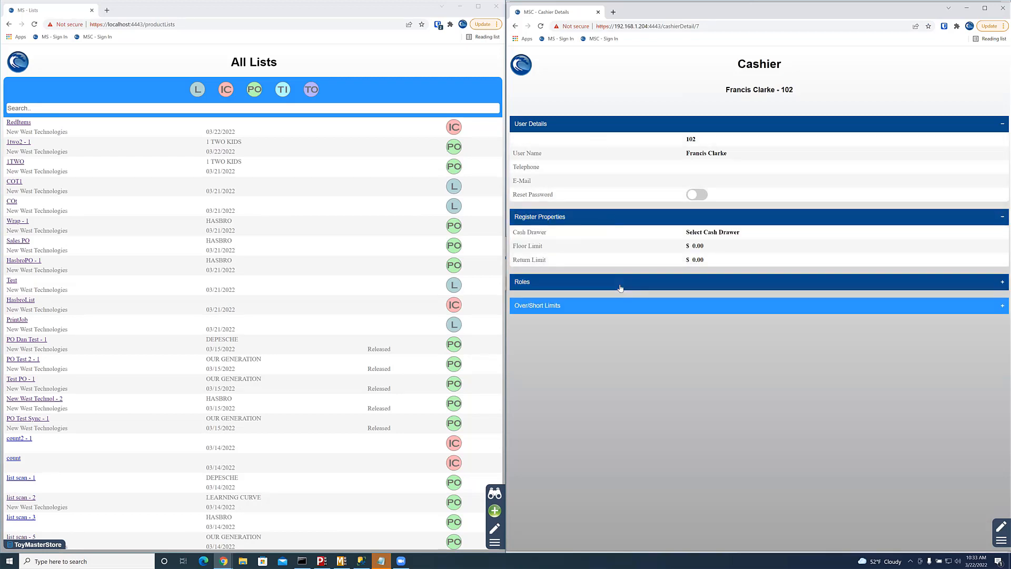
pyautogui.click(621, 283)
pyautogui.scroll(-1, 628, 341)
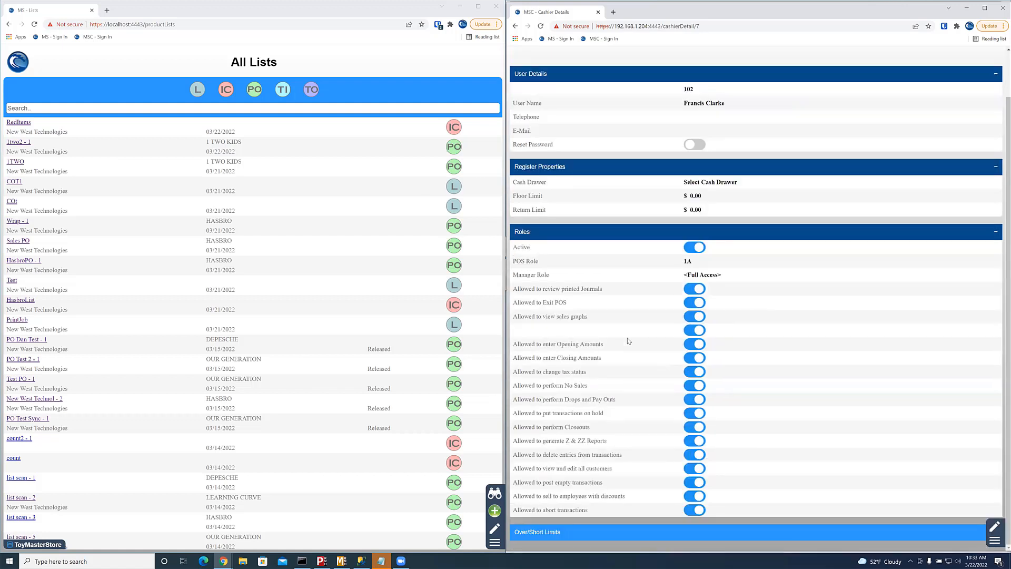
pyautogui.click(657, 536)
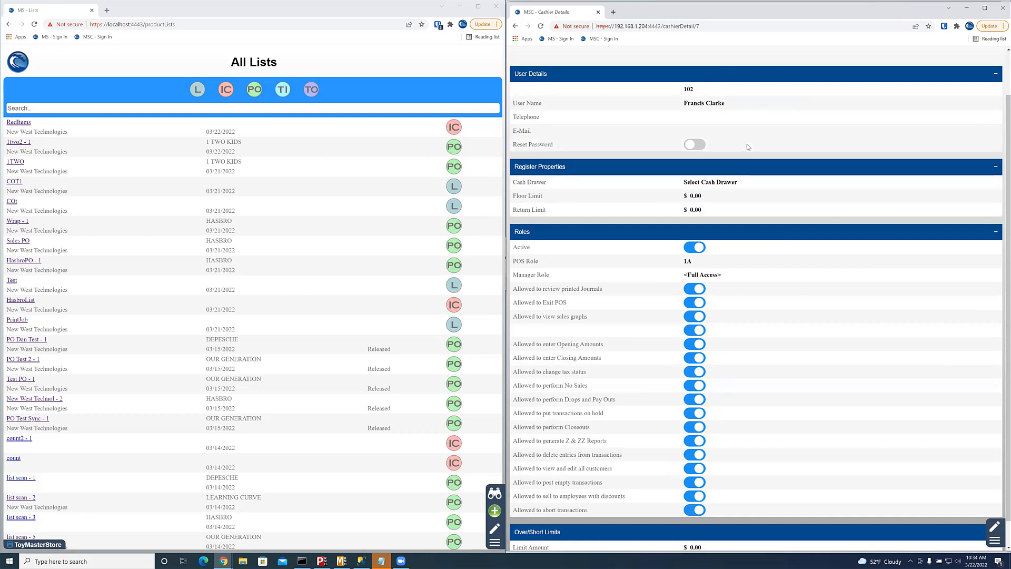
pyautogui.hotkey('alt', 'Tab')
pyautogui.hotkey('alt', 'Tab')
pyautogui.hotkey('alt', 'Tab')
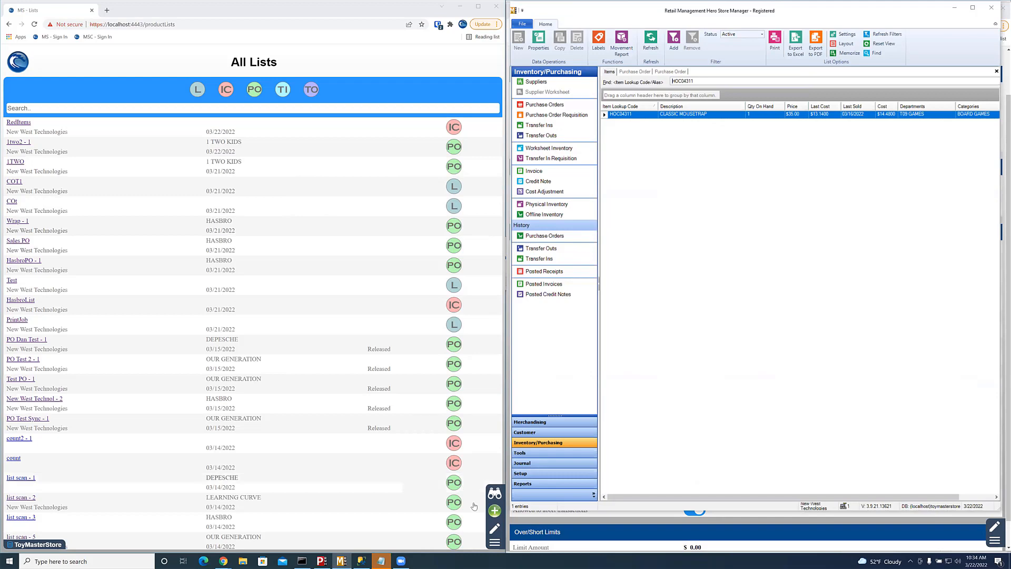
pyautogui.click(495, 544)
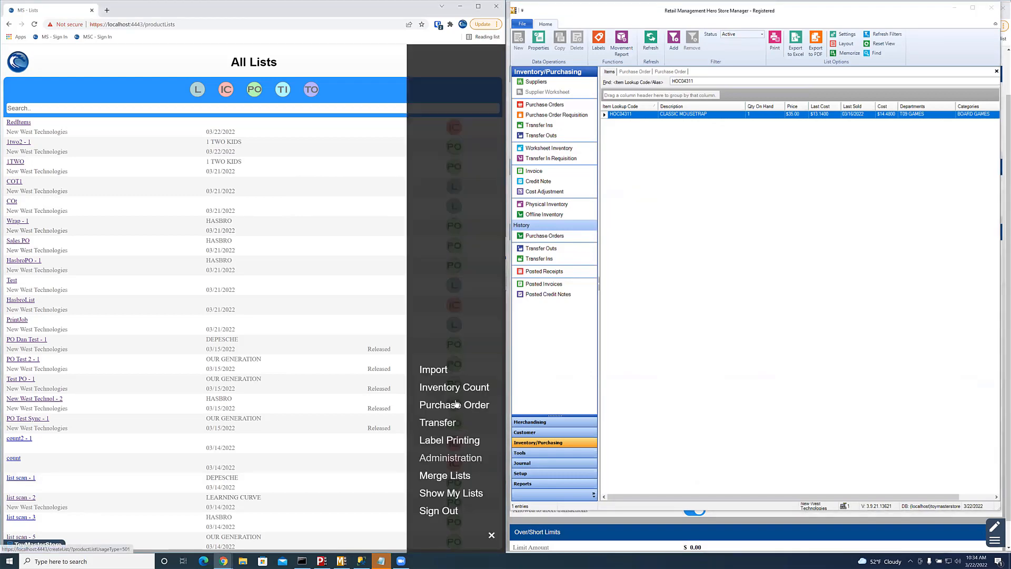
pyautogui.click(441, 372)
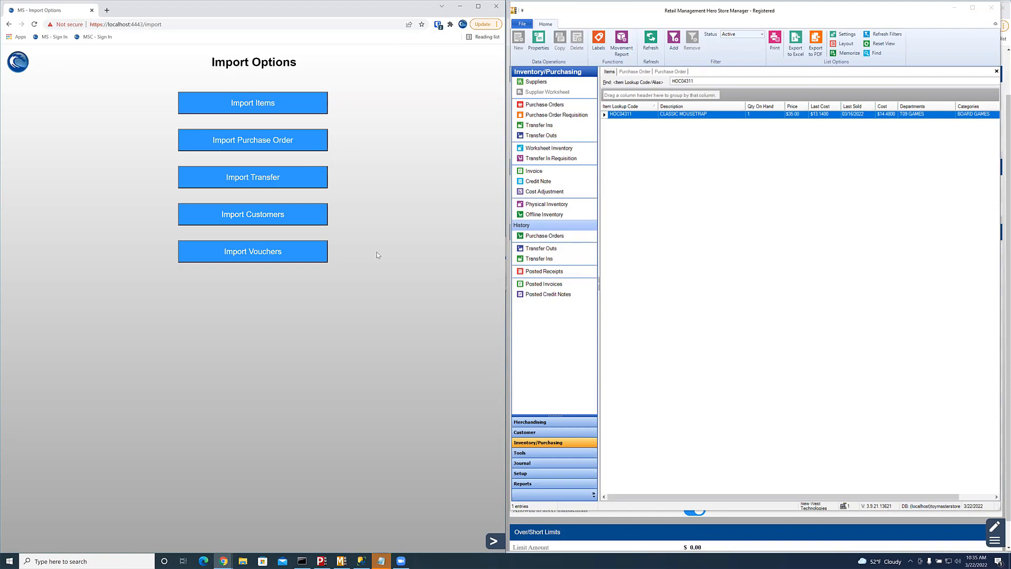
pyautogui.click(493, 543)
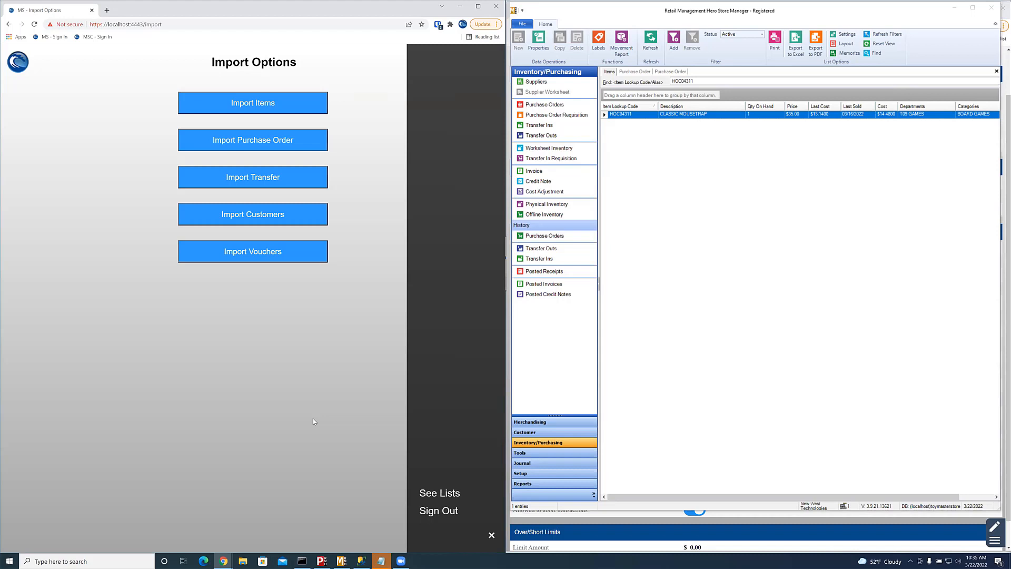
pyautogui.click(434, 498)
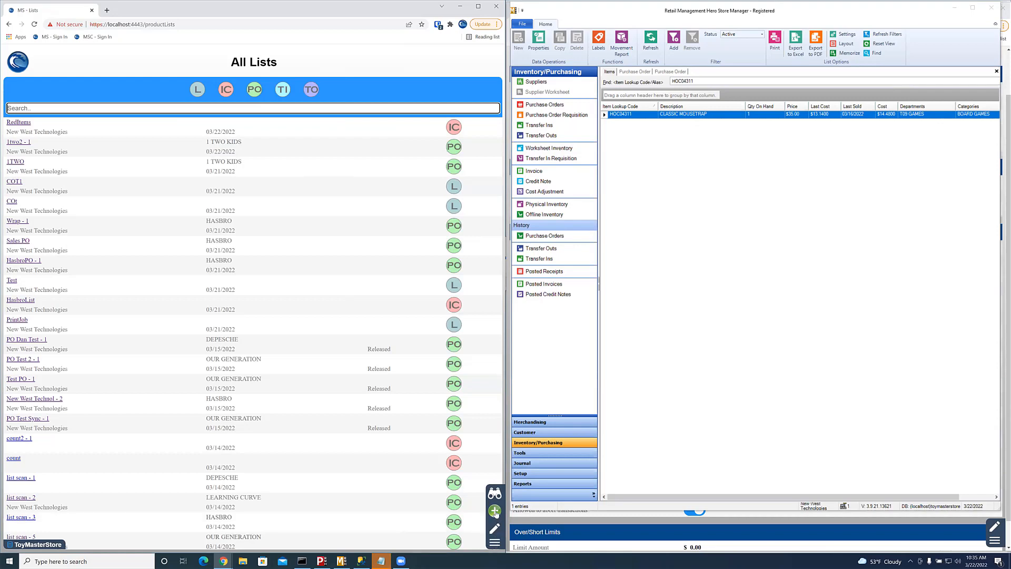
# Step: Create a new list named DesktopPO
pyautogui.click(495, 511)
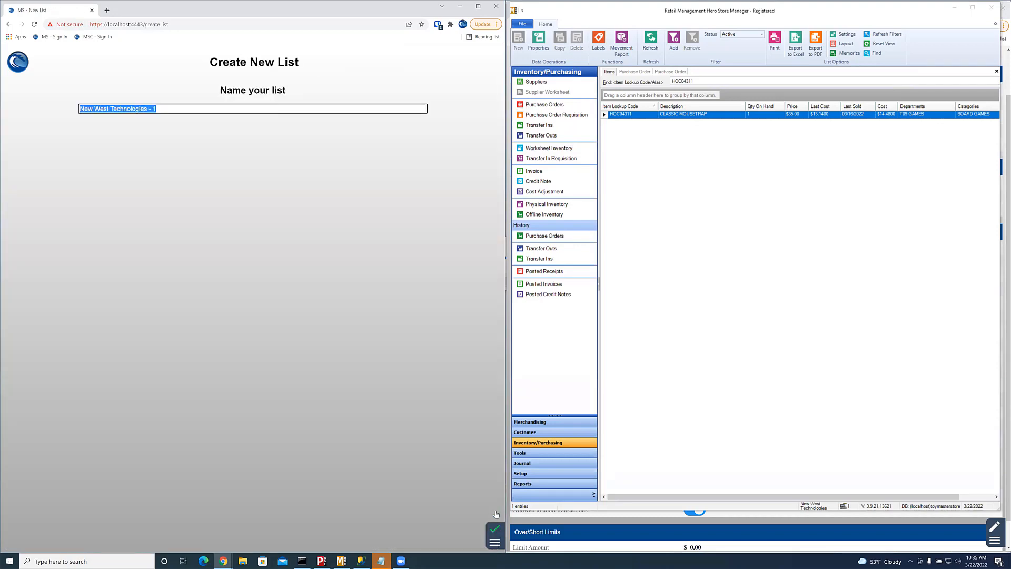
pyautogui.write('Desk')
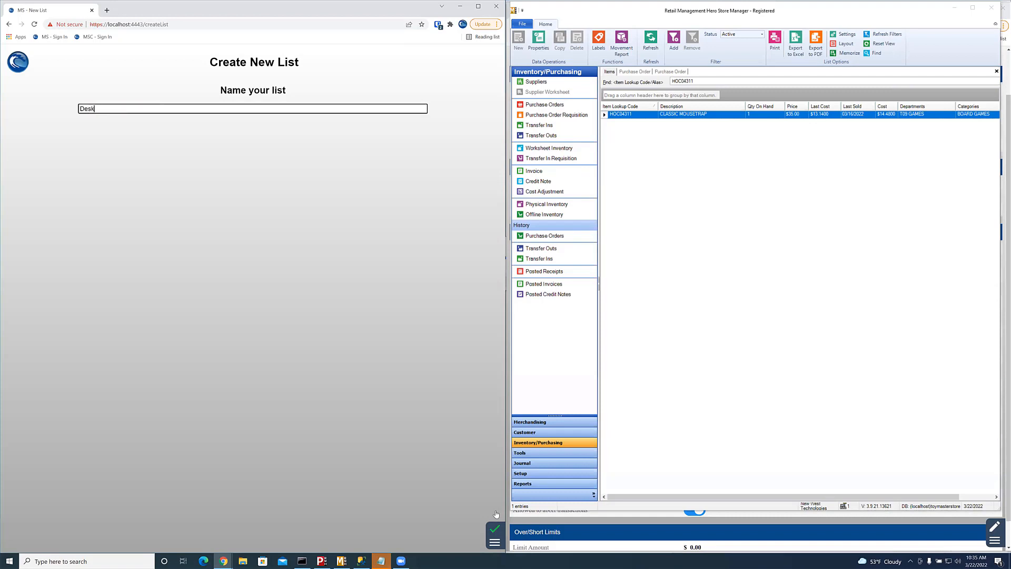
pyautogui.write('topPO')
pyautogui.press('Return')
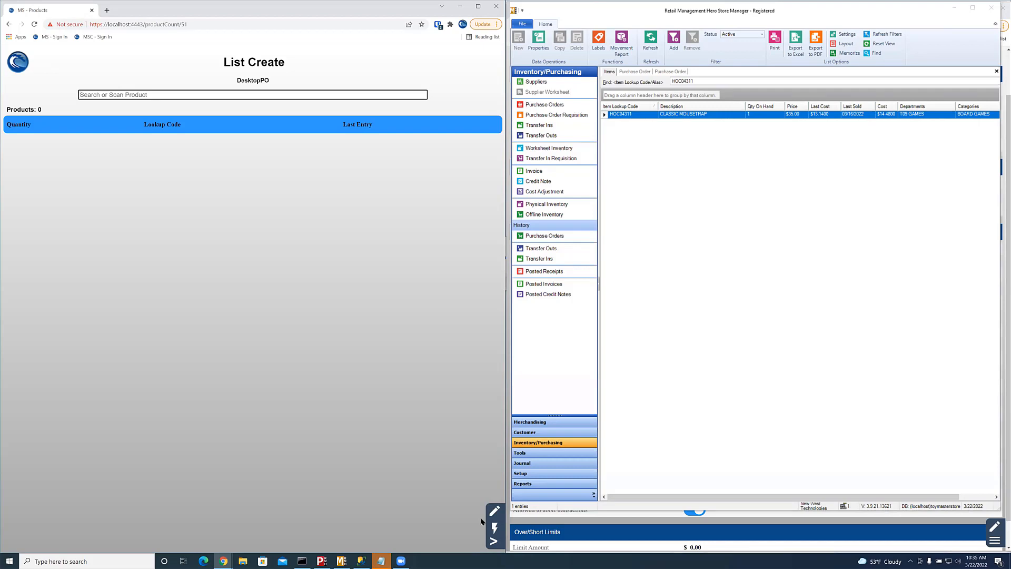
# Step: Add CLEV3334 and WRAP to the list, each at quantity 1
pyautogui.write('CLEV3334')
pyautogui.press('Return')
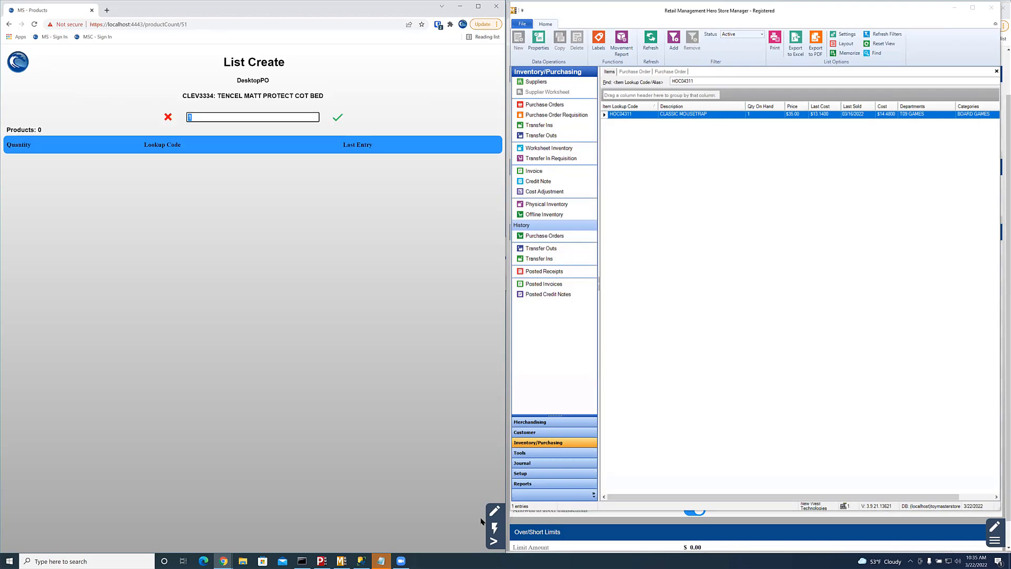
pyautogui.press('Return')
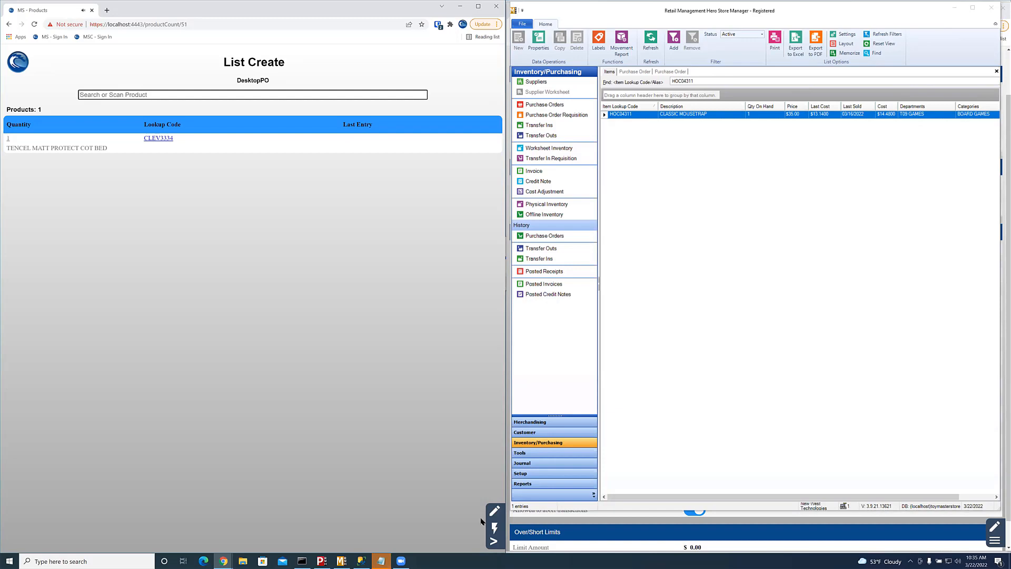
pyautogui.write('WRAP')
pyautogui.press('Return')
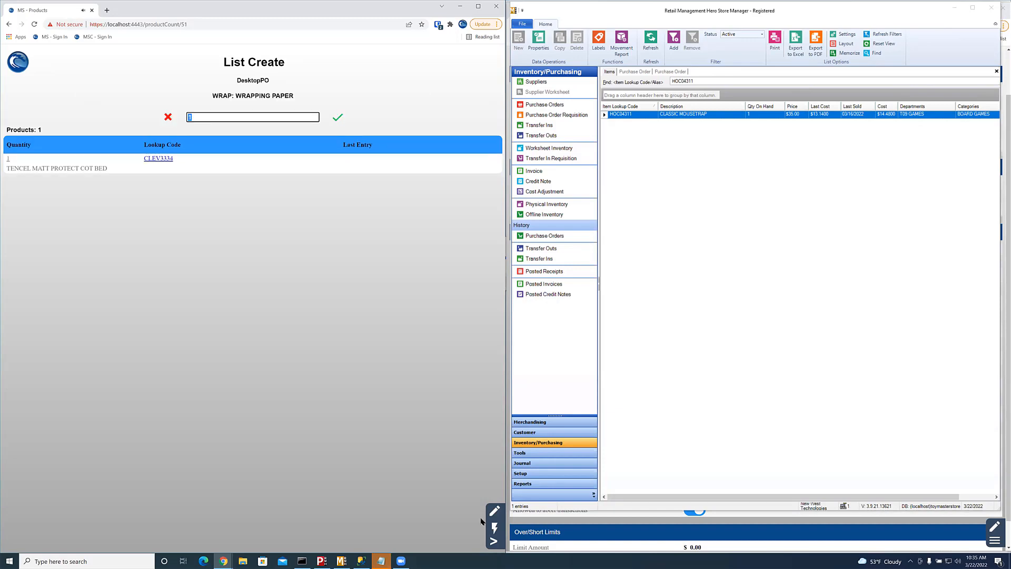
pyautogui.press('Return')
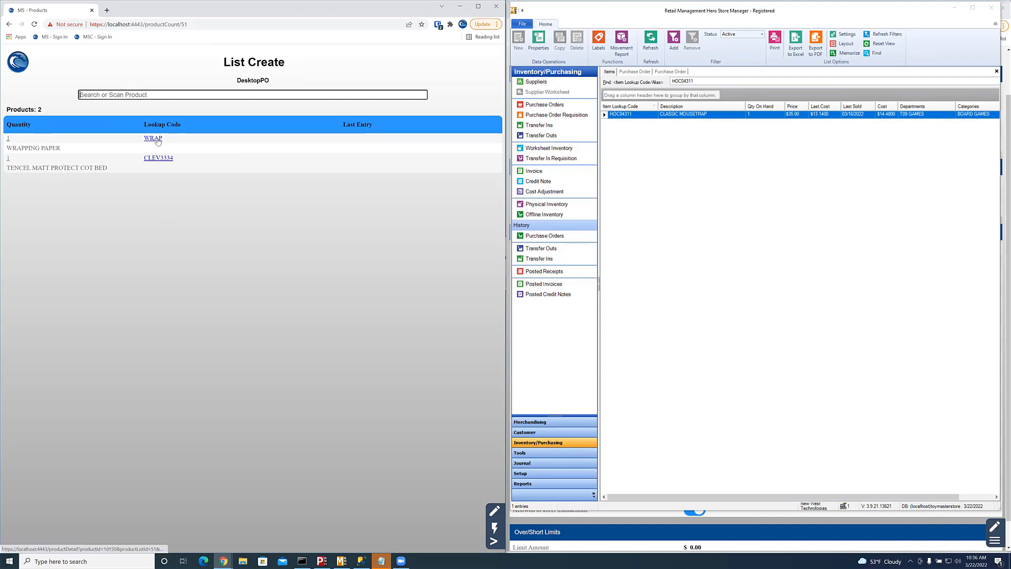
# Step: Open CLEV3334's product details and expand its sales/order history and pricing sections
pyautogui.click(159, 158)
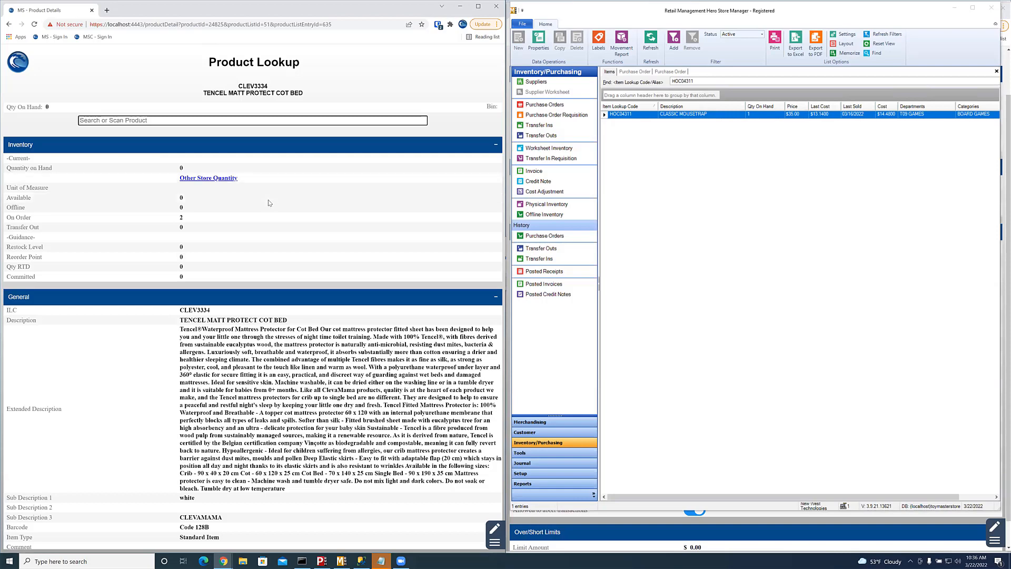
pyautogui.scroll(-3, 283, 271)
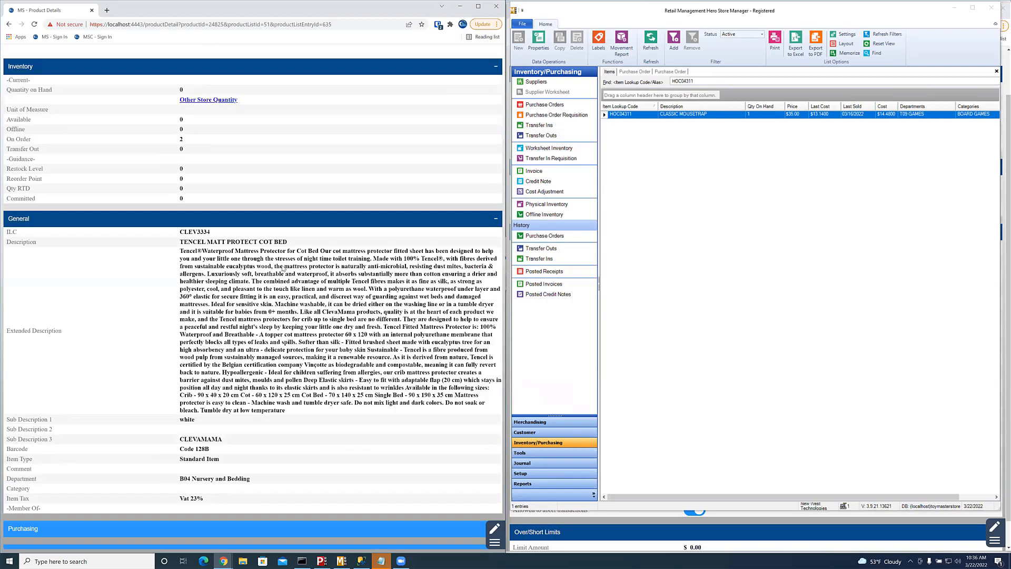
pyautogui.click(260, 404)
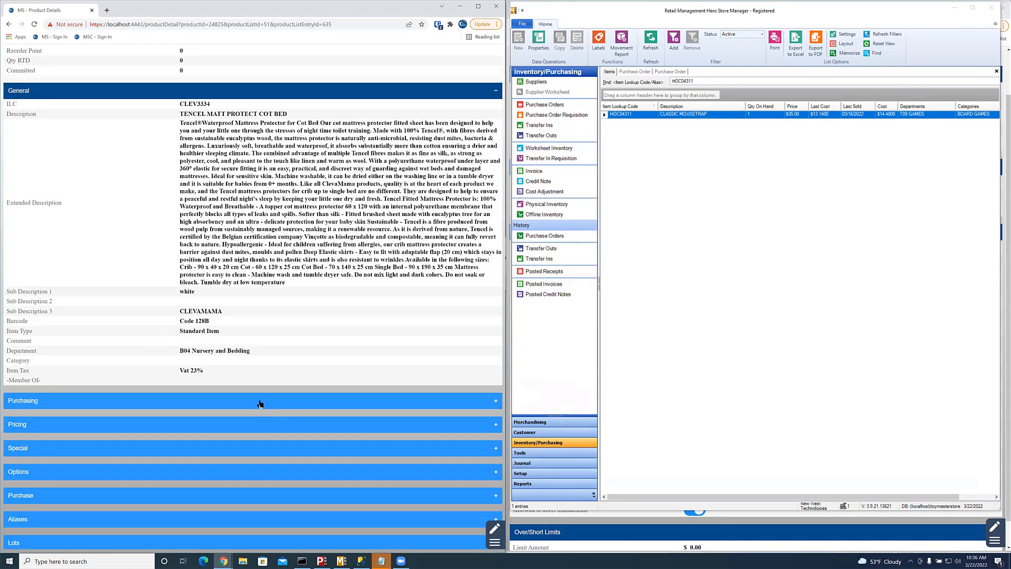
pyautogui.scroll(-2, 236, 330)
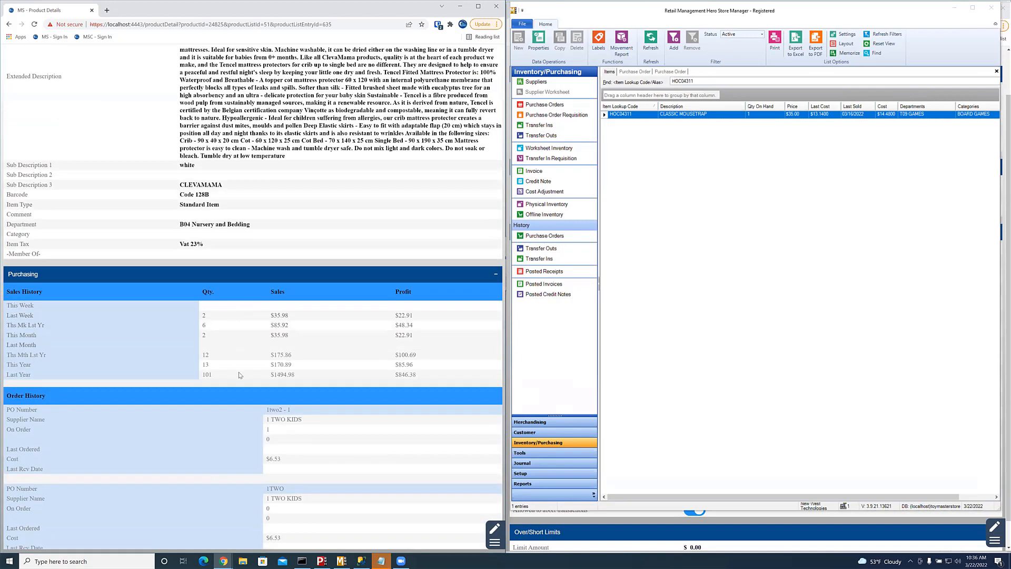
pyautogui.scroll(-1, 288, 433)
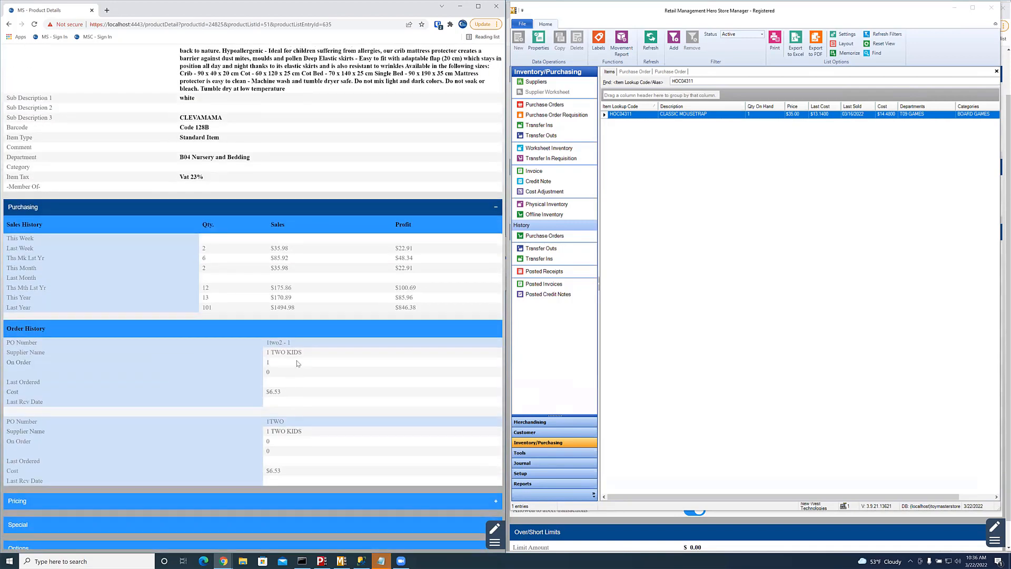
pyautogui.scroll(-1, 302, 411)
pyautogui.click(300, 421)
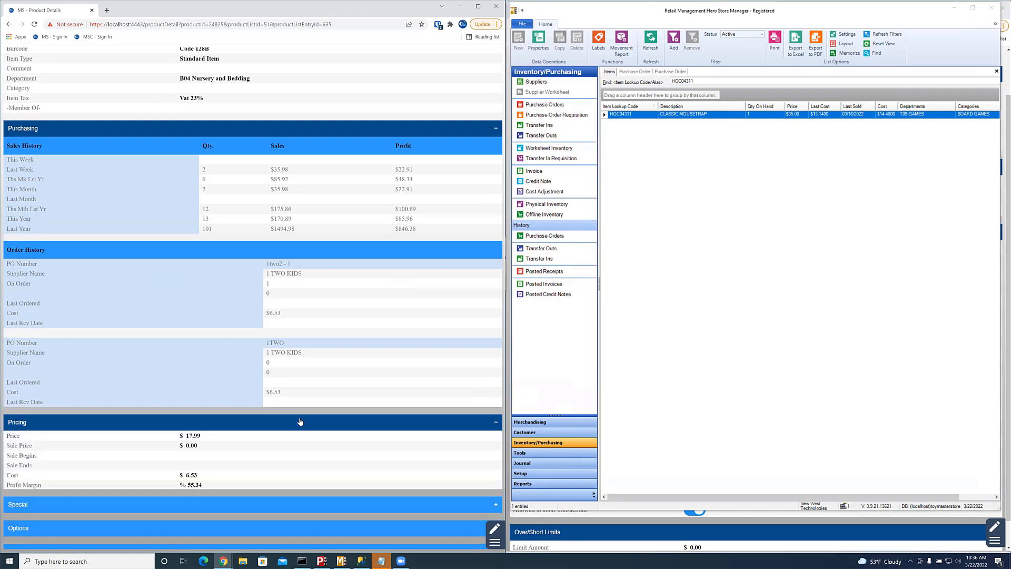
pyautogui.scroll(-1, 300, 421)
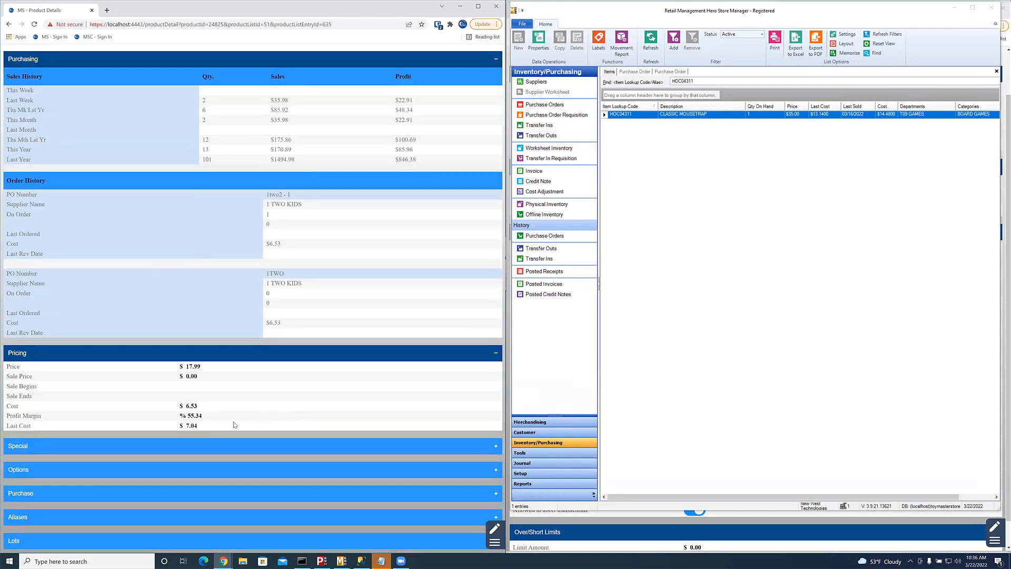
# Step: Expand the bin location, options, purchase, aliases and lots sections
pyautogui.click(258, 446)
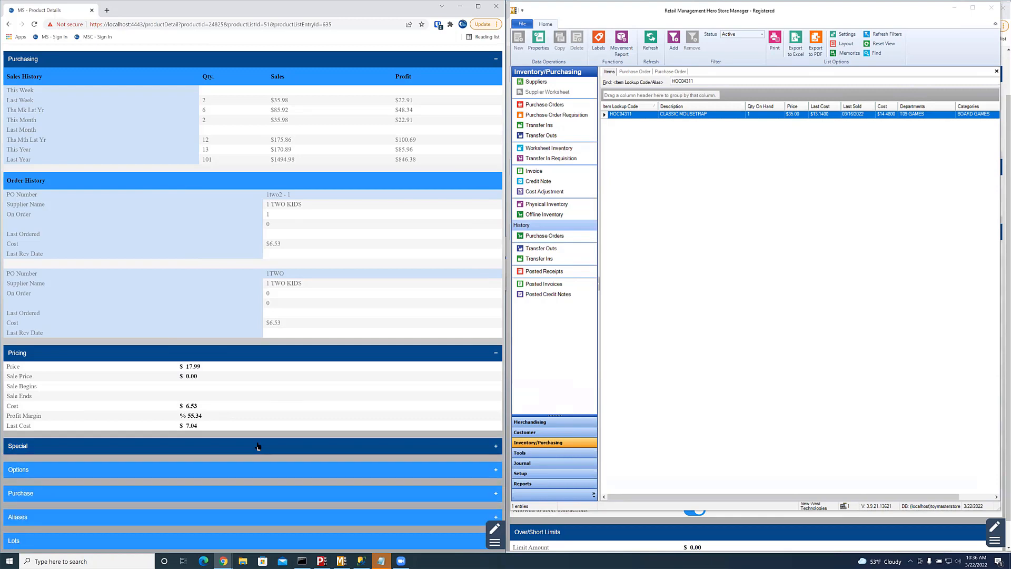
pyautogui.click(263, 482)
pyautogui.scroll(-1, 263, 482)
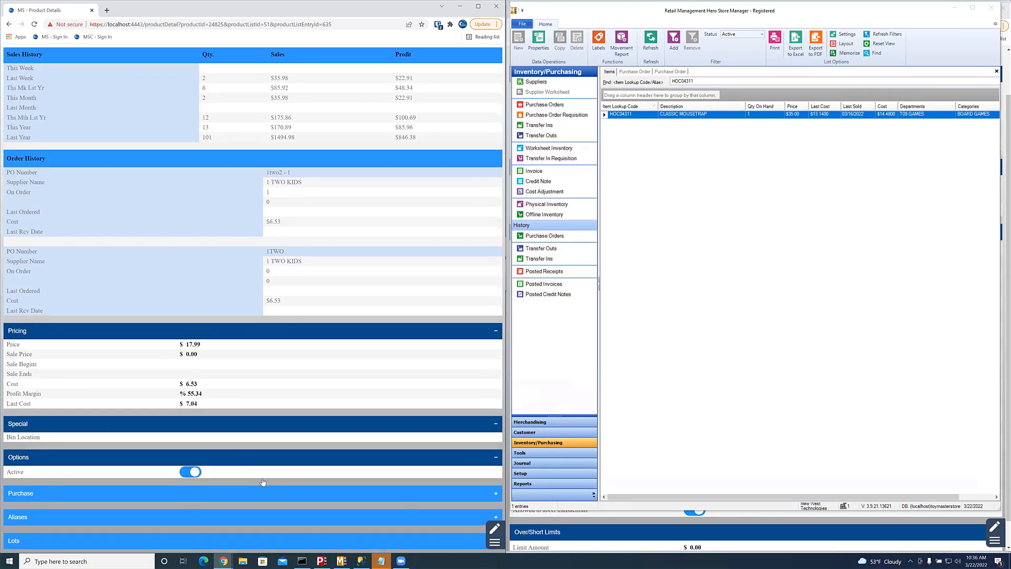
pyautogui.click(263, 492)
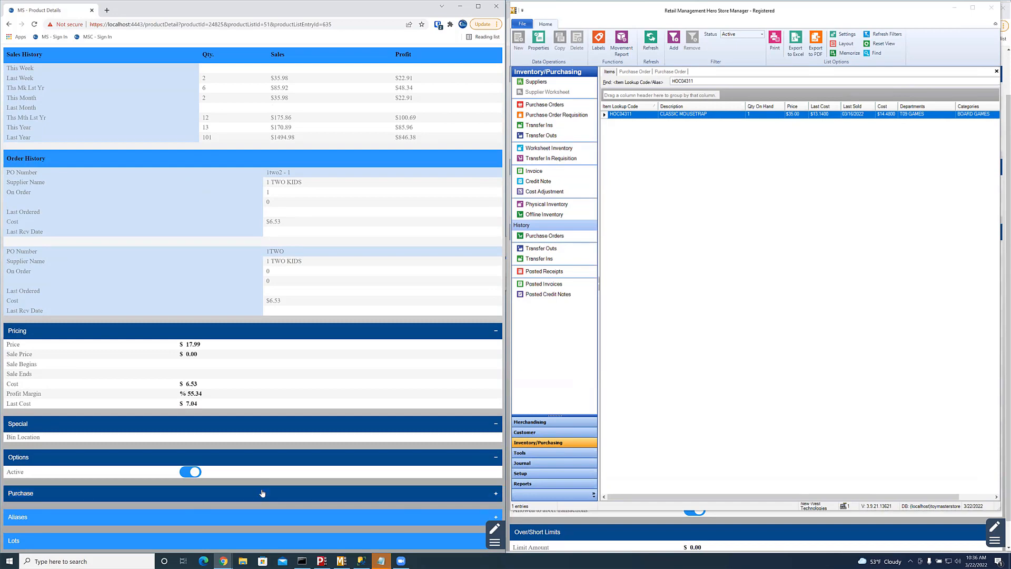
pyautogui.scroll(-3, 282, 395)
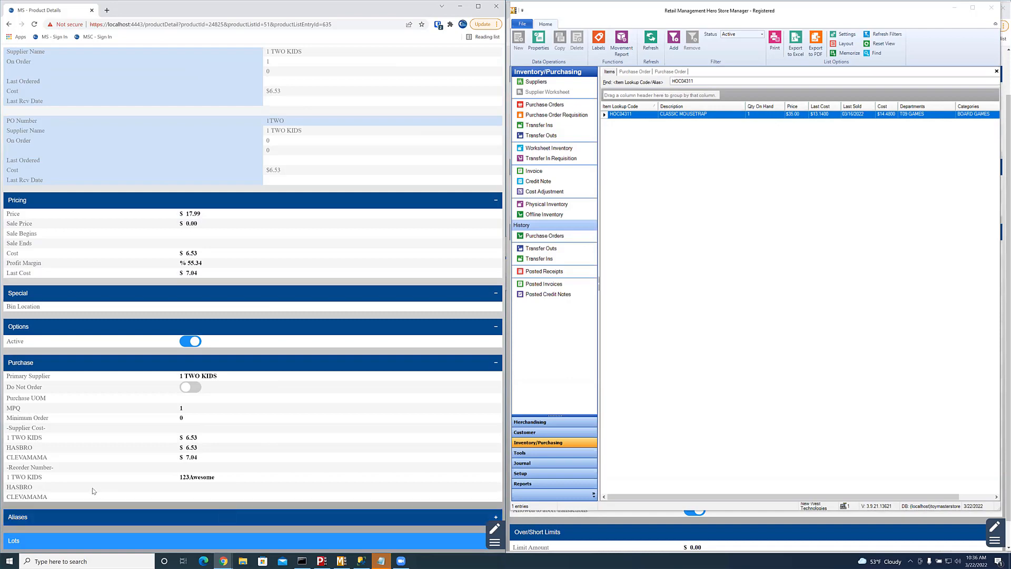
pyautogui.click(128, 516)
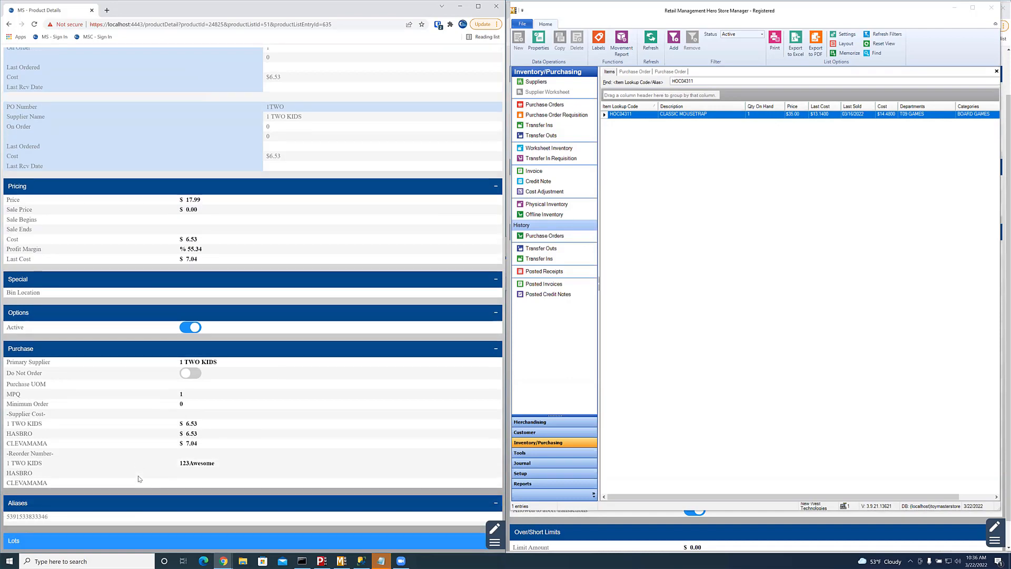
pyautogui.click(172, 545)
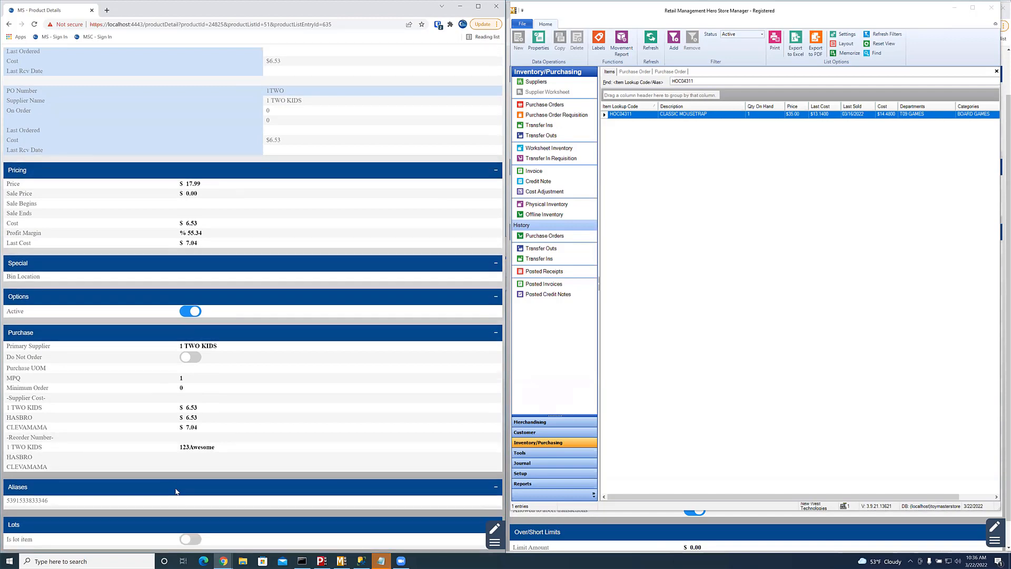
pyautogui.scroll(15, 308, 365)
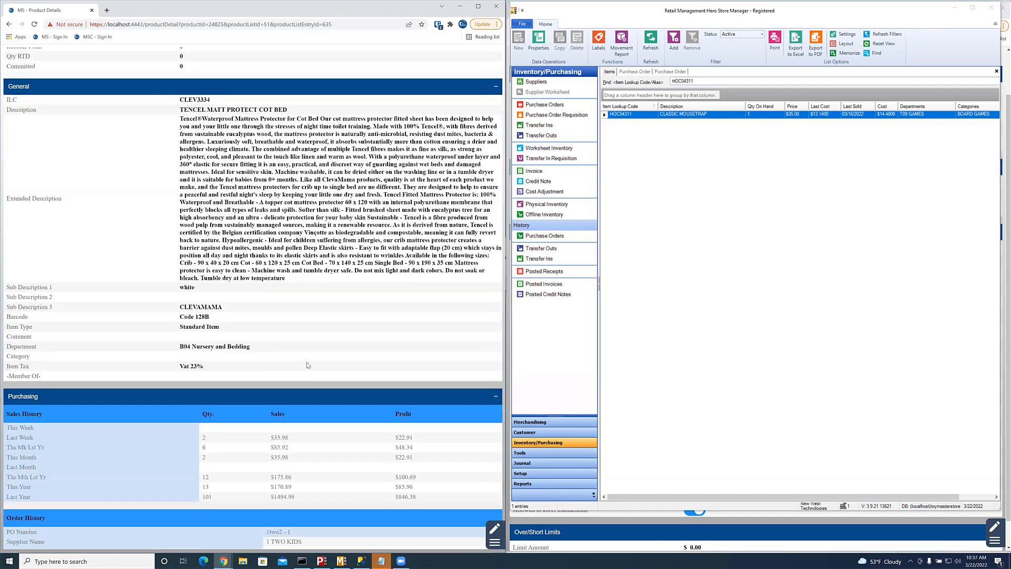
pyautogui.scroll(2, 308, 365)
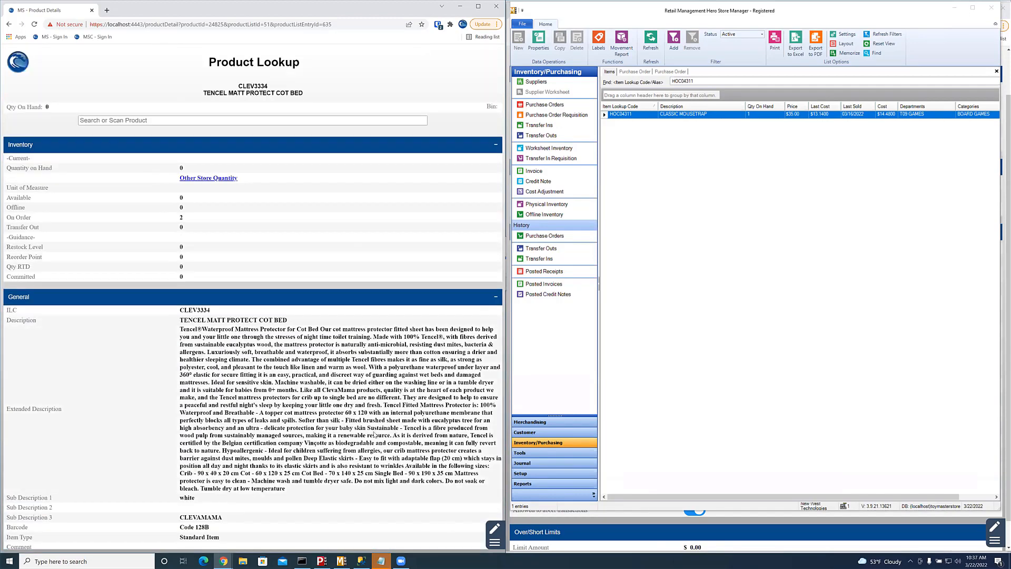
pyautogui.scroll(-3, 374, 434)
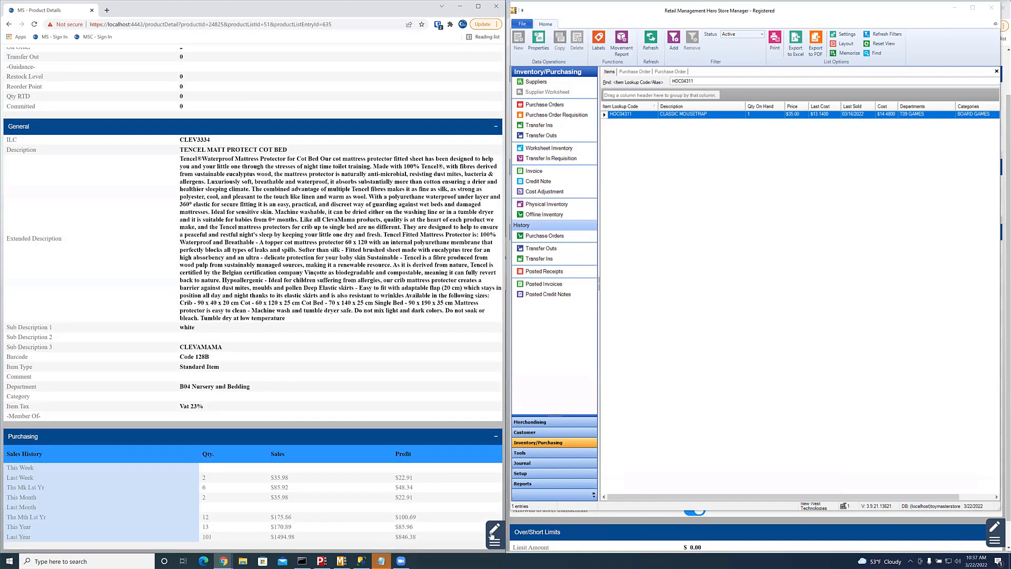
pyautogui.click(493, 532)
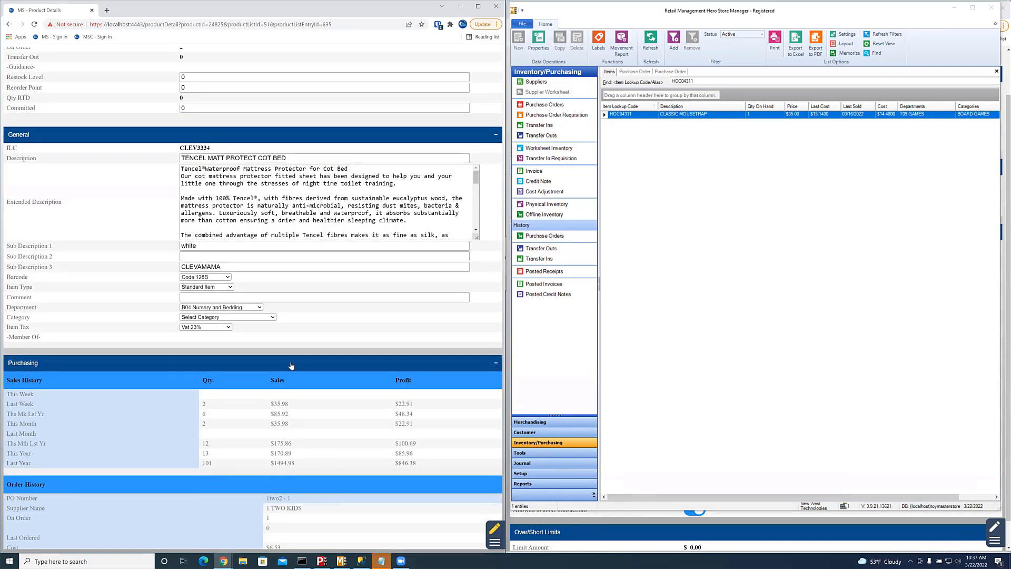
pyautogui.click(228, 278)
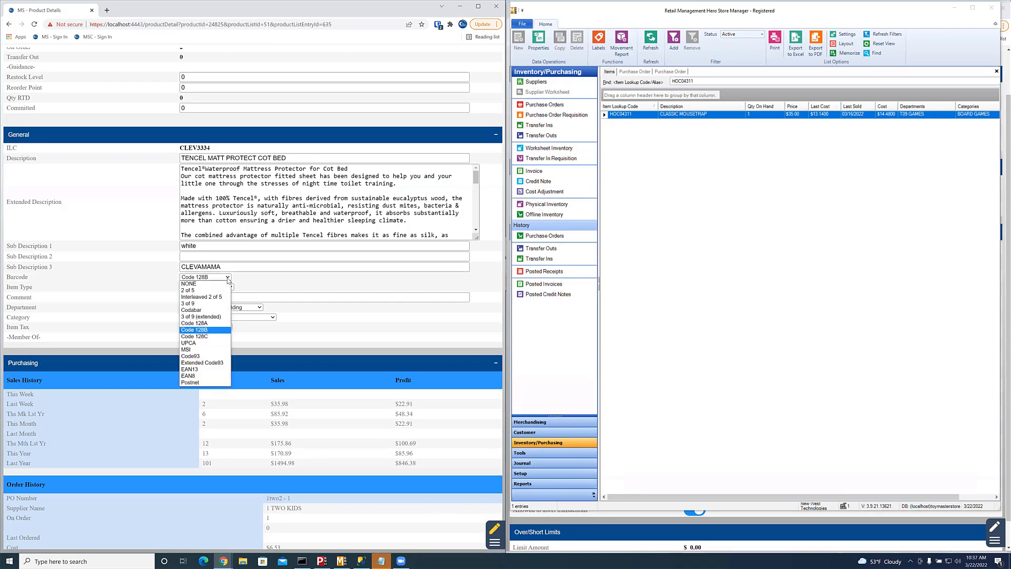
pyautogui.click(228, 279)
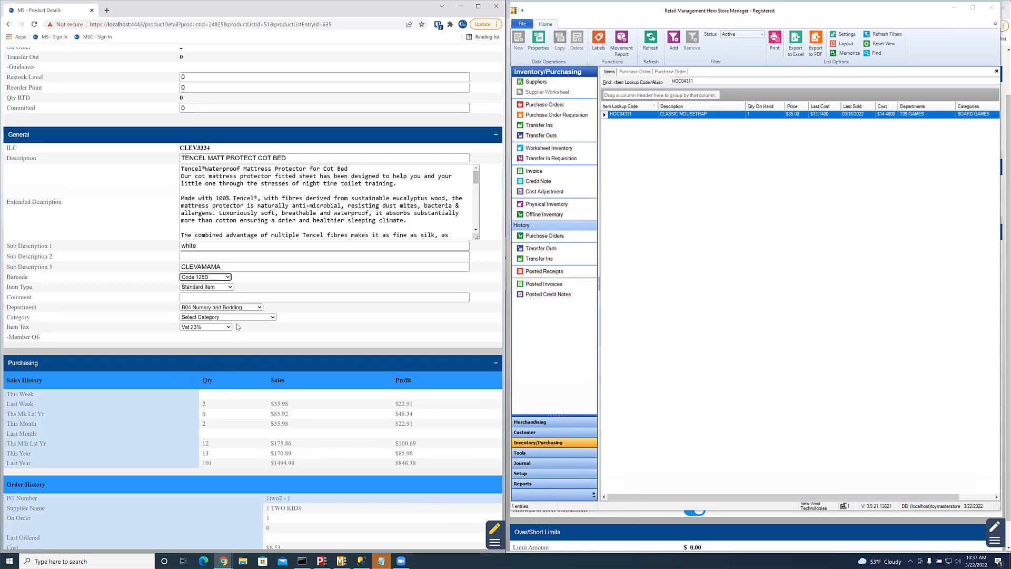
pyautogui.scroll(-9, 266, 366)
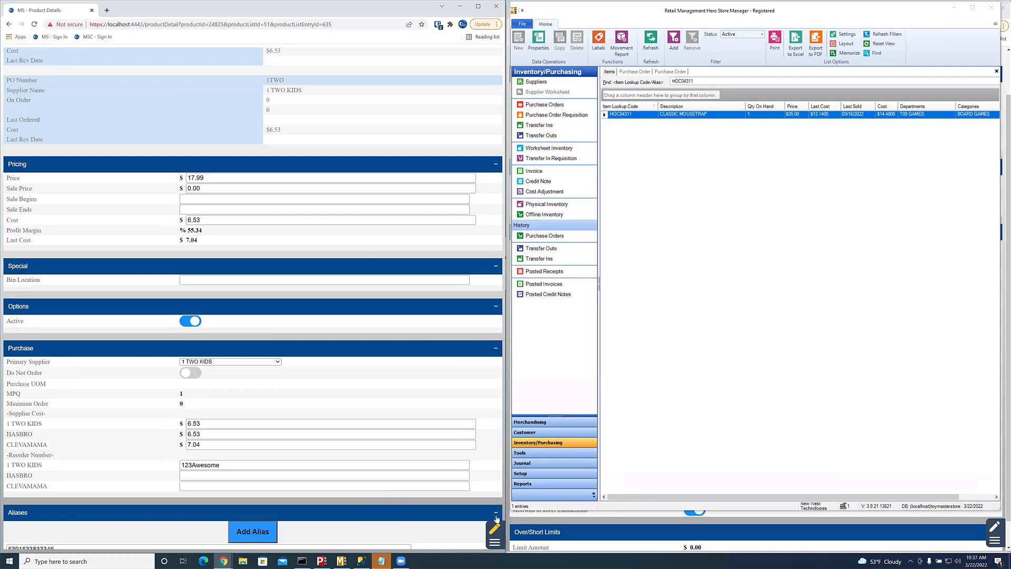
pyautogui.click(494, 528)
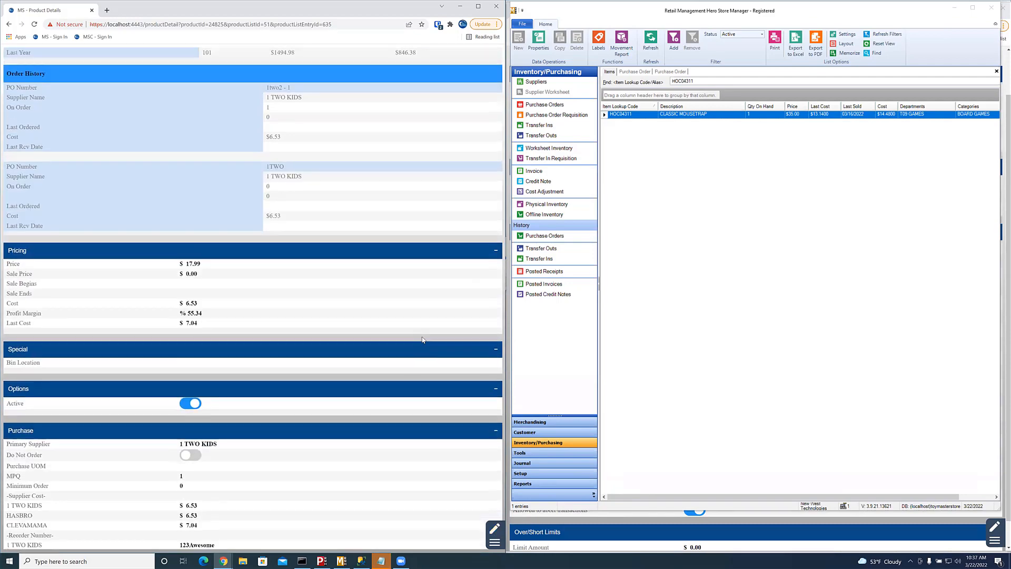
pyautogui.scroll(15, 423, 340)
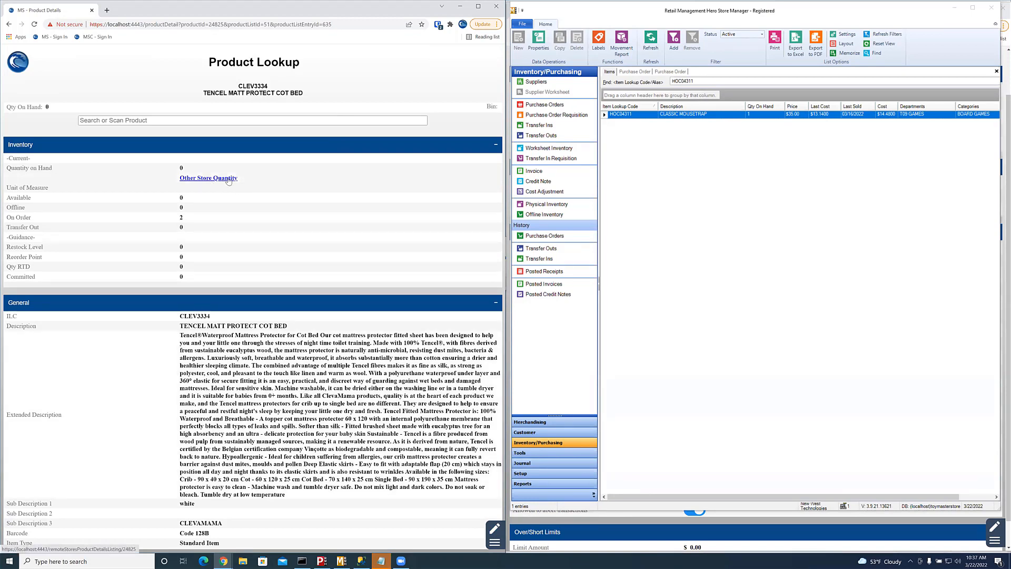
# Step: Check the cot bed's other-store quantity, collapse Inventory and General, and return to DesktopPO
pyautogui.click(229, 179)
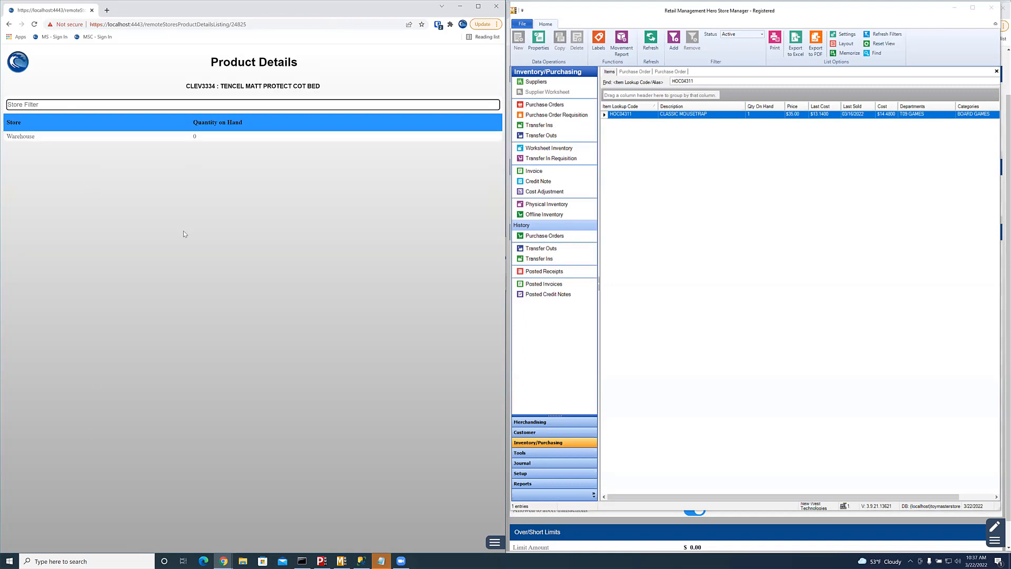
pyautogui.click(9, 24)
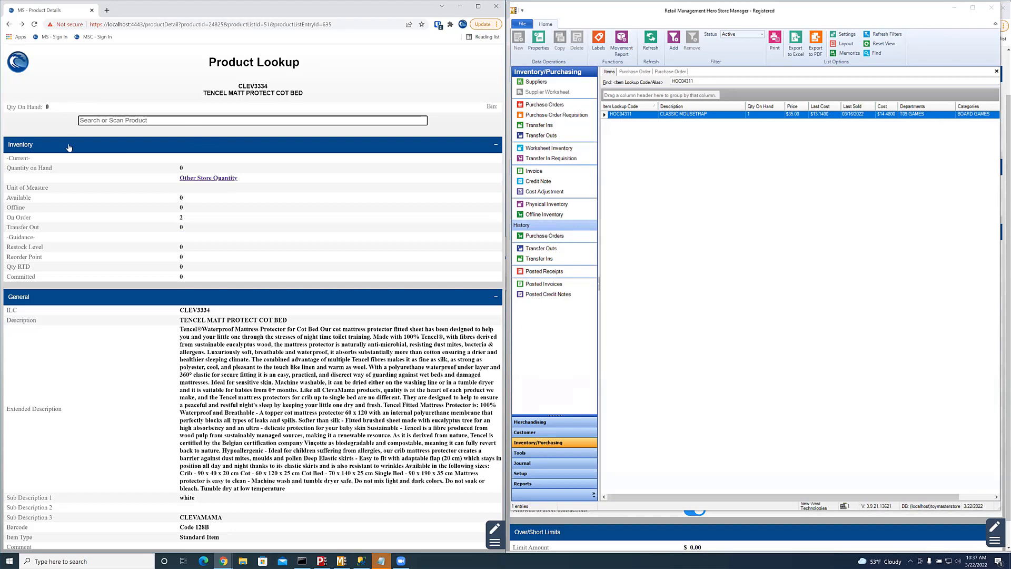
pyautogui.click(68, 146)
pyautogui.click(74, 170)
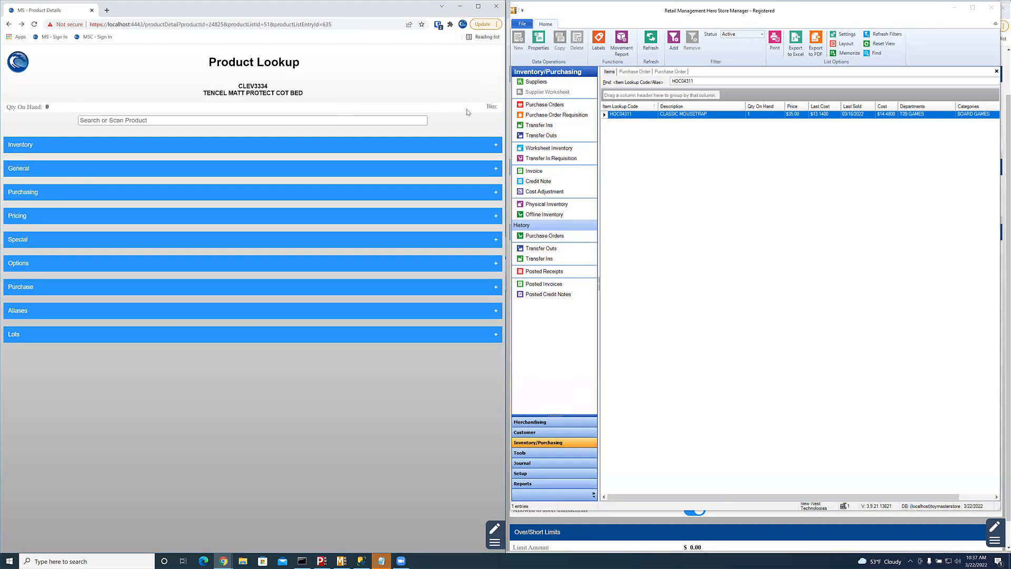
pyautogui.click(9, 25)
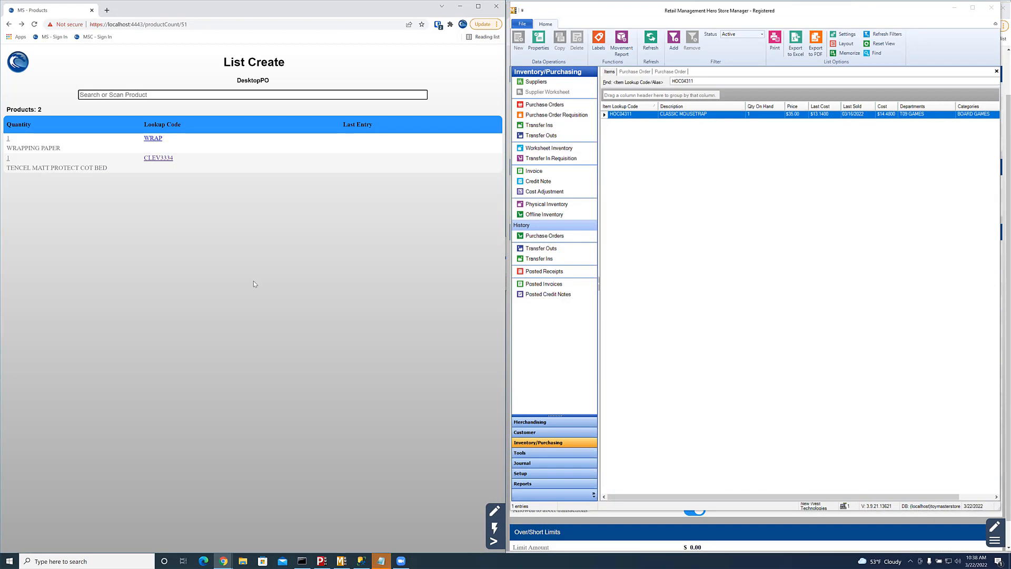
# Step: Create a purchase order from DesktopPO using each item's primary supplier, 1 TWO KIDS
pyautogui.click(494, 541)
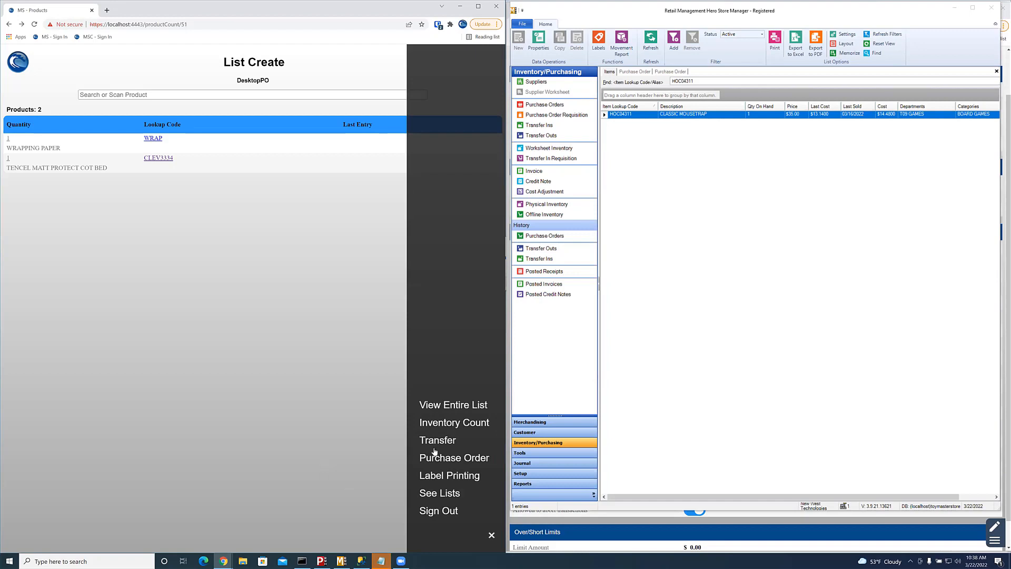
pyautogui.click(453, 458)
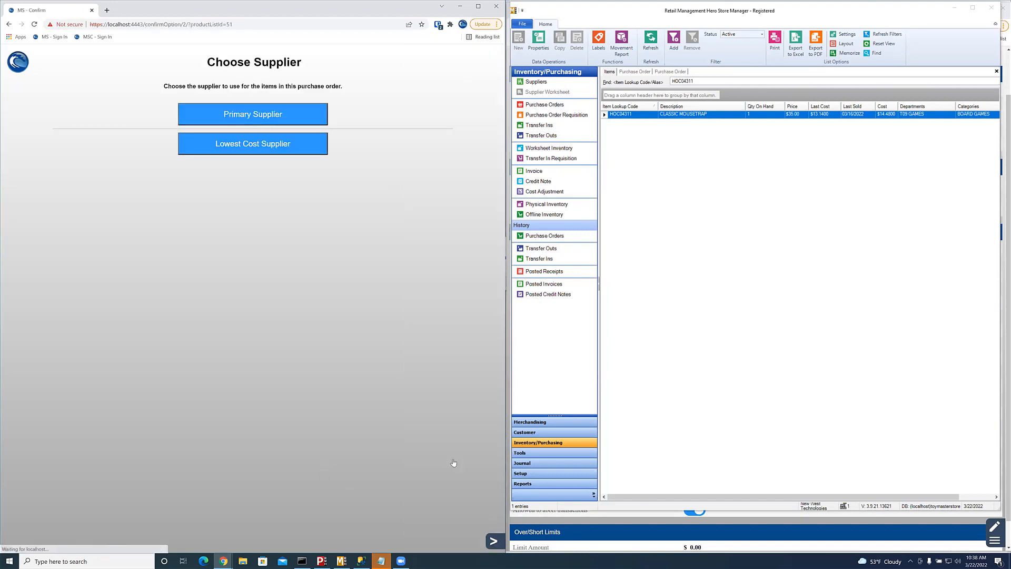
pyautogui.click(305, 118)
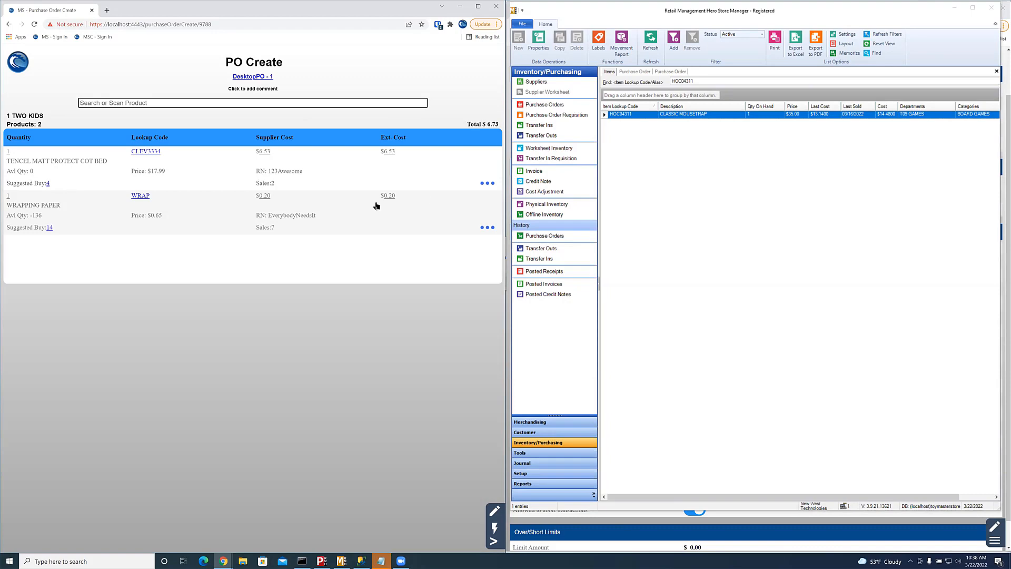
# Step: Show suggested-buy figures for CLEV3334 and WRAP, then collapse the cot bed's row
pyautogui.click(493, 184)
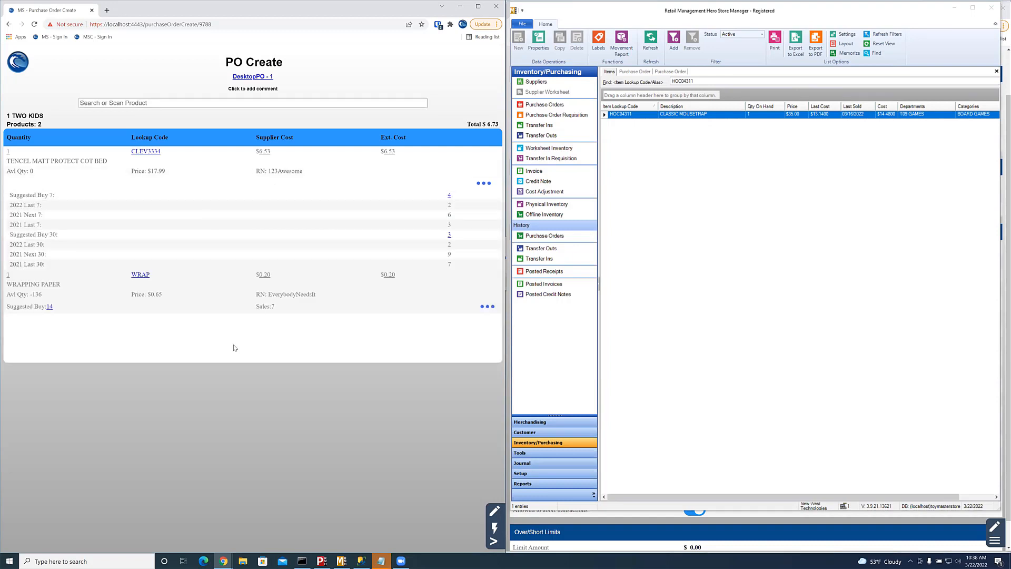
pyautogui.click(488, 306)
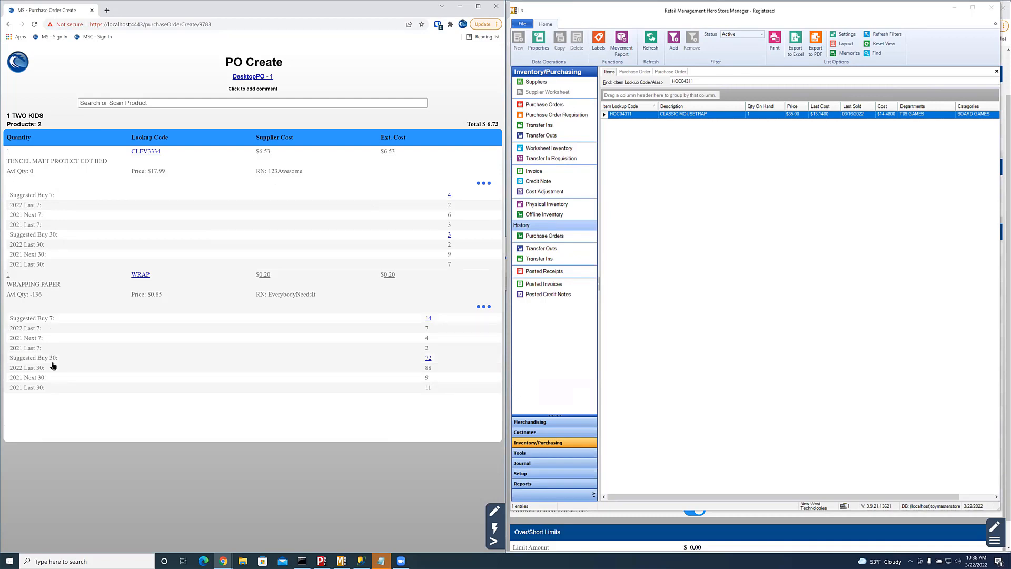
pyautogui.click(482, 184)
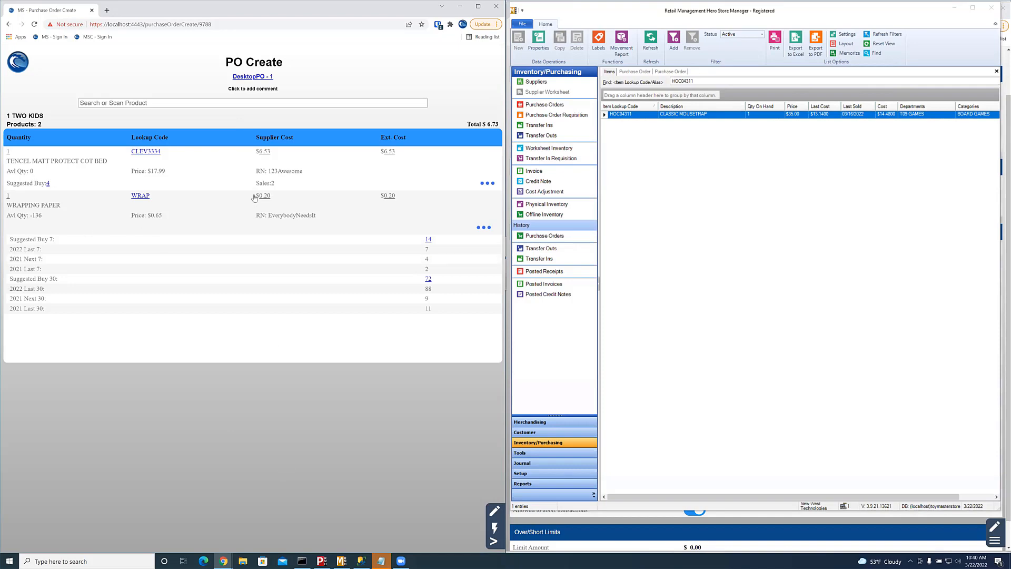
# Step: View the WRAPPING PAPER product details, then return to the DesktopPO - 1 purchase order
pyautogui.click(144, 197)
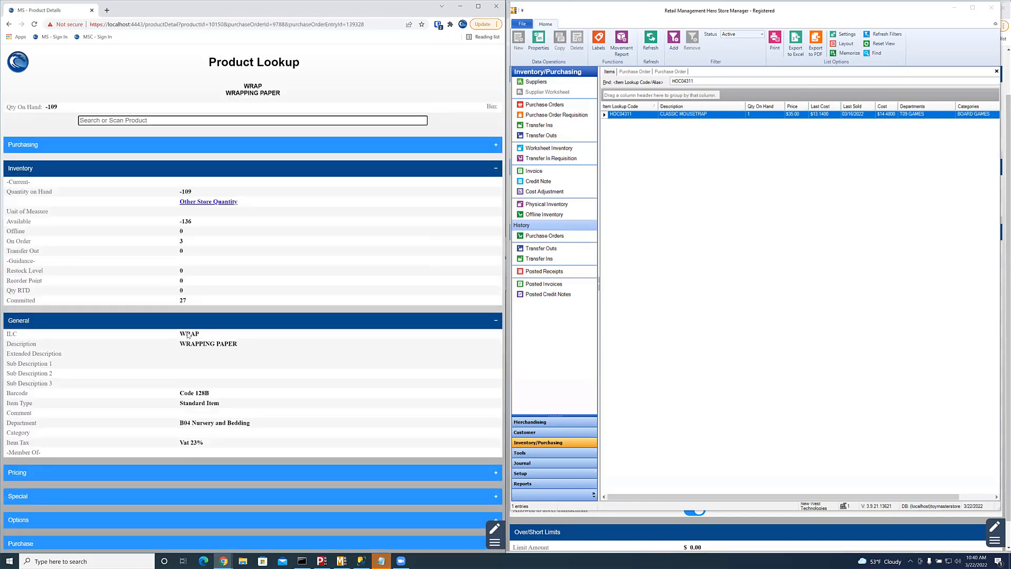
pyautogui.rightClick(9, 24)
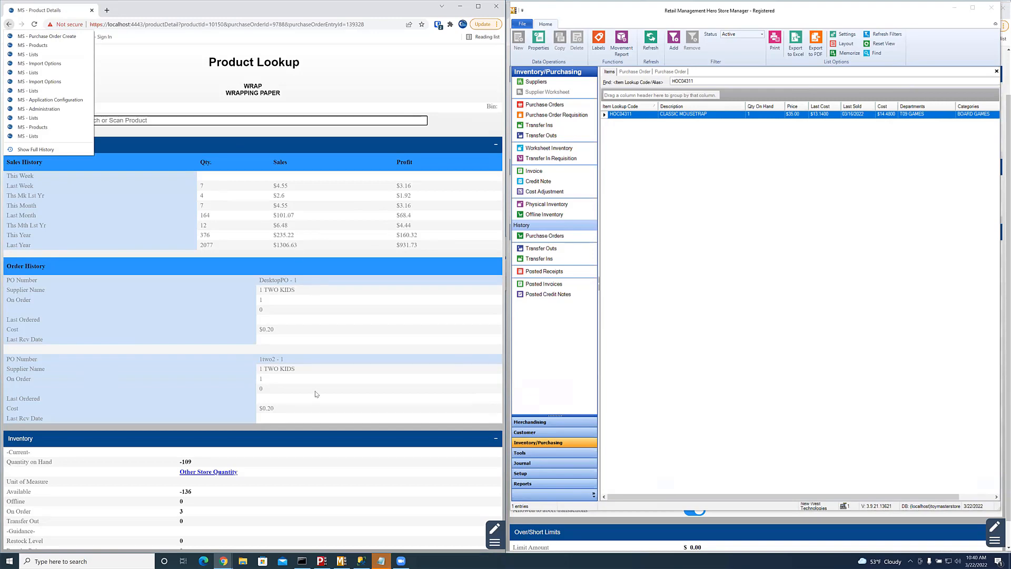
pyautogui.scroll(-3, 221, 306)
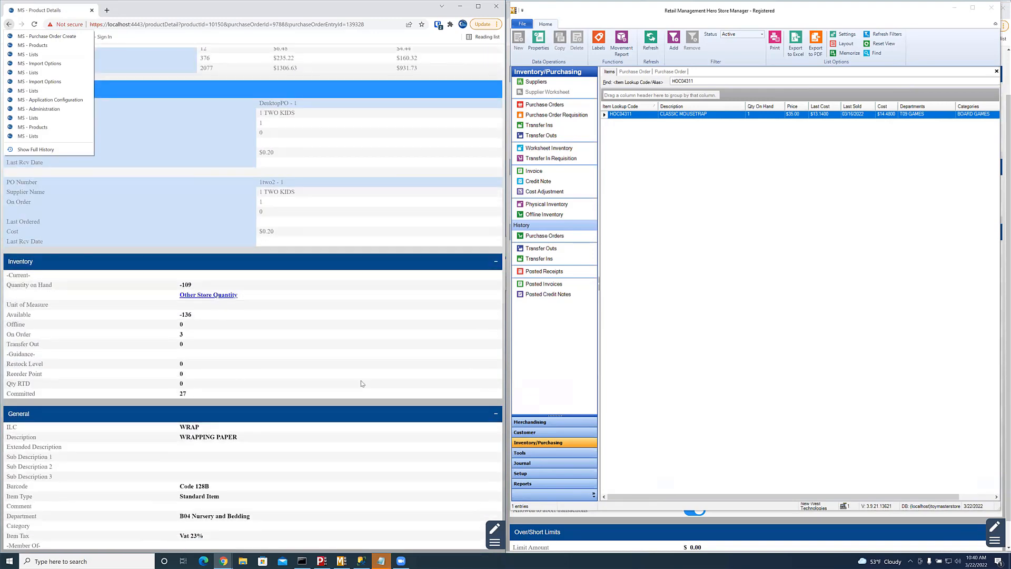
pyautogui.scroll(-3, 362, 383)
pyautogui.click(179, 62)
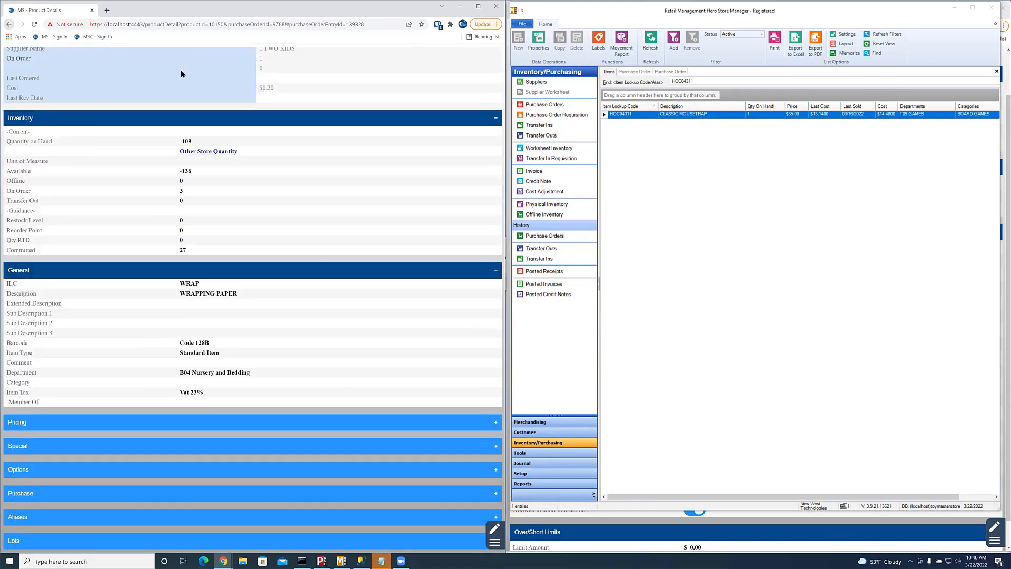
pyautogui.click(8, 24)
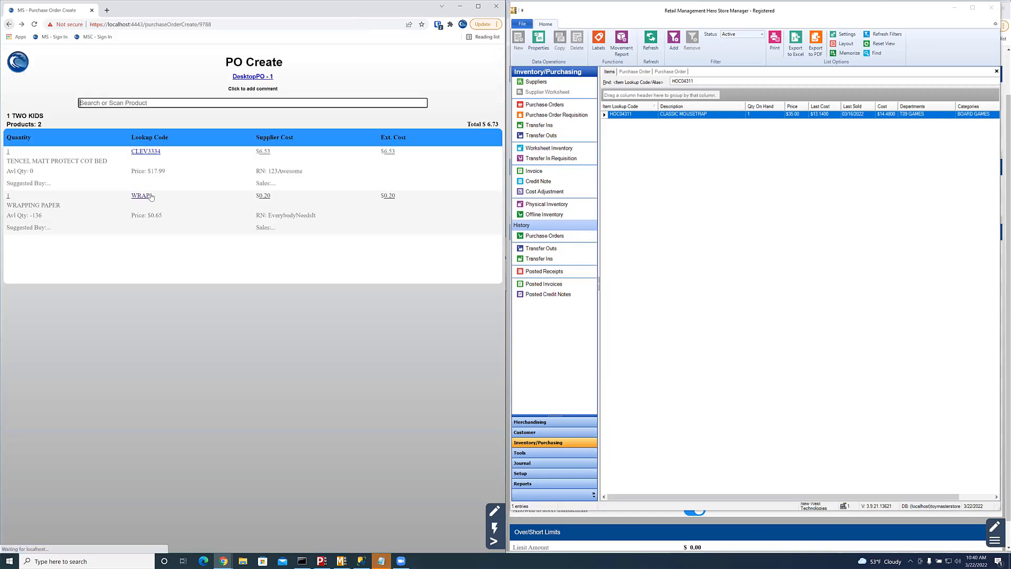
# Step: Apply BuySuggested(30) quantities (3 and 72) and release DesktopPO - 1 for receiving
pyautogui.click(494, 543)
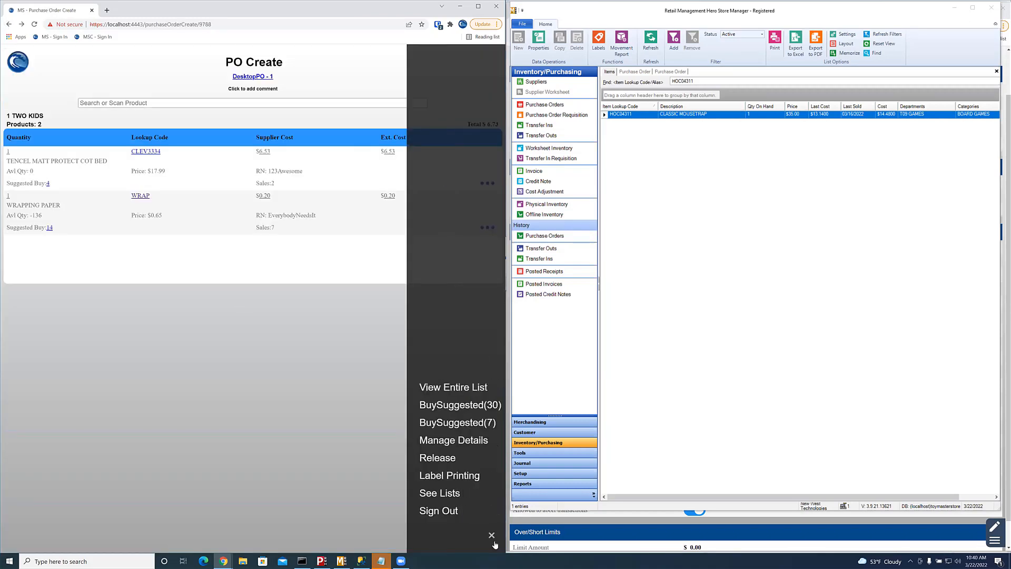
pyautogui.click(464, 406)
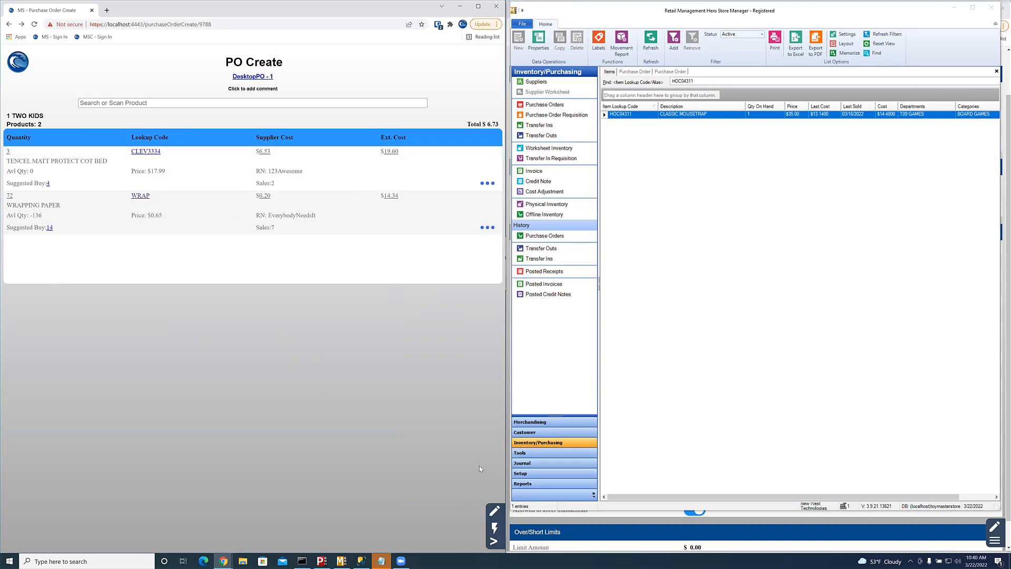
pyautogui.click(494, 541)
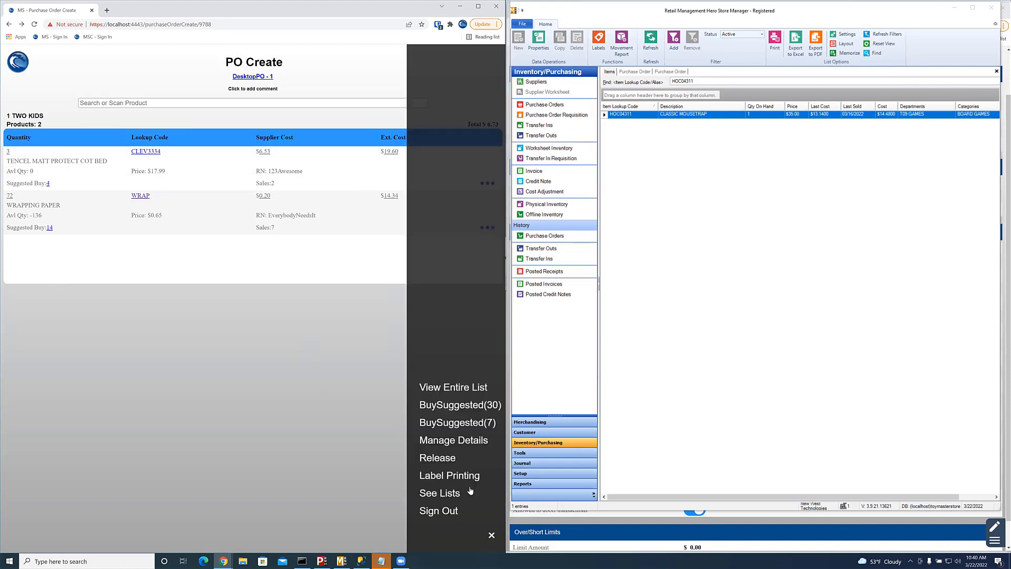
pyautogui.click(459, 457)
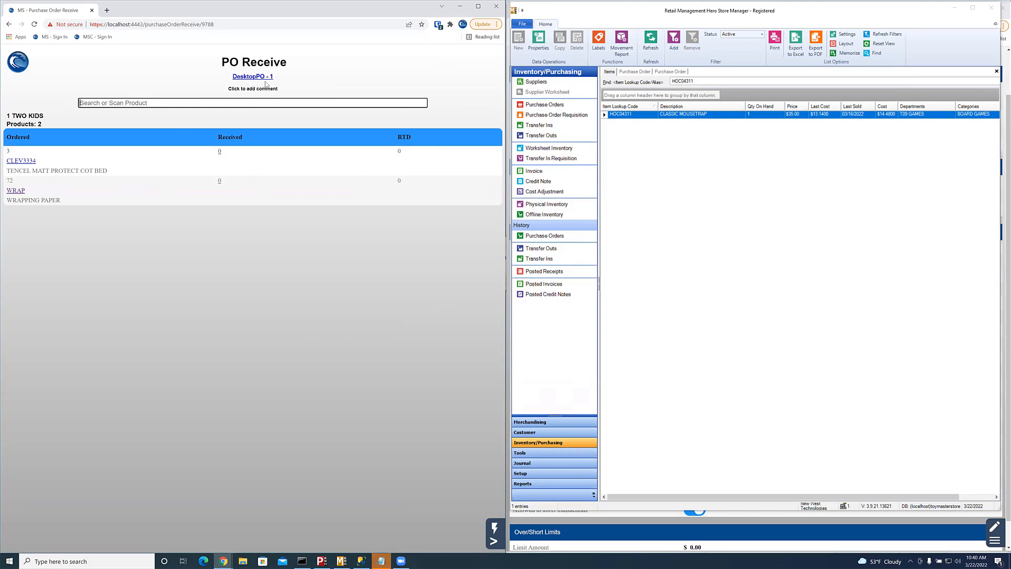
# Step: Refresh Store Manager's Purchase Orders list and select the Released DesktopPO - 1 order
pyautogui.click(638, 72)
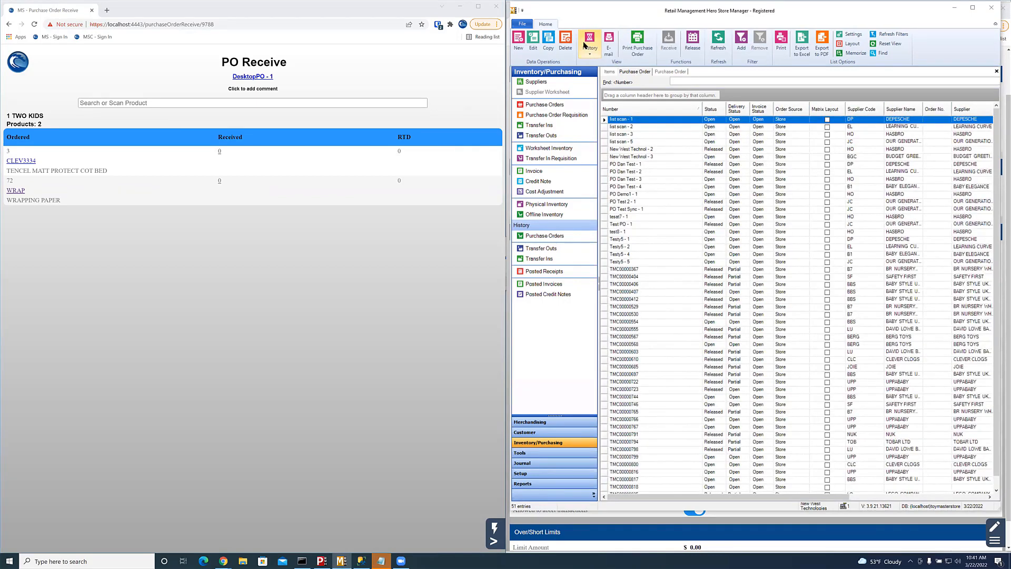
pyautogui.click(719, 39)
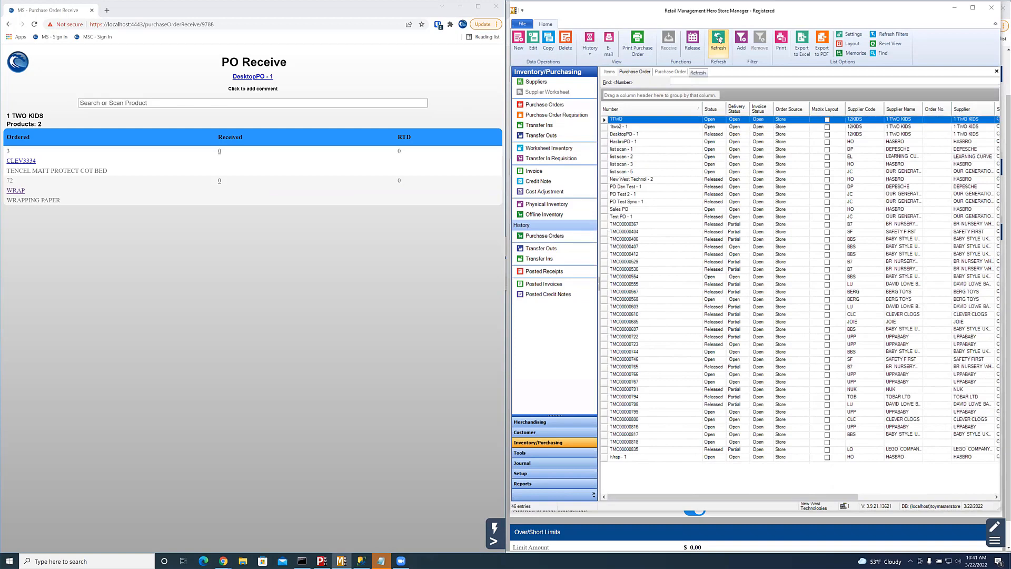
pyautogui.click(648, 135)
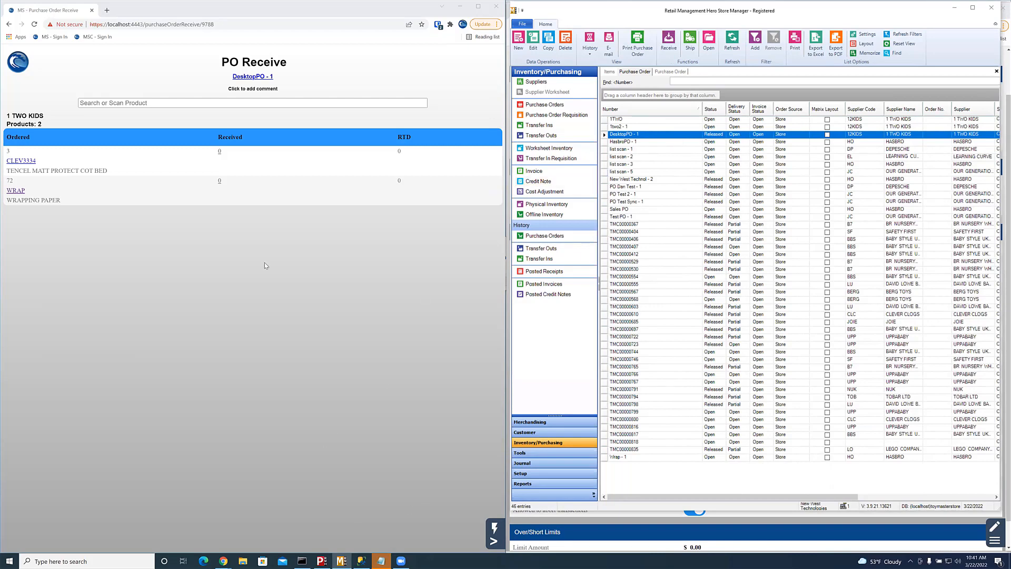
# Step: On DesktopPO - 1, enter 3 received for CLEV3334 and 65 received for WRAP
pyautogui.click(221, 152)
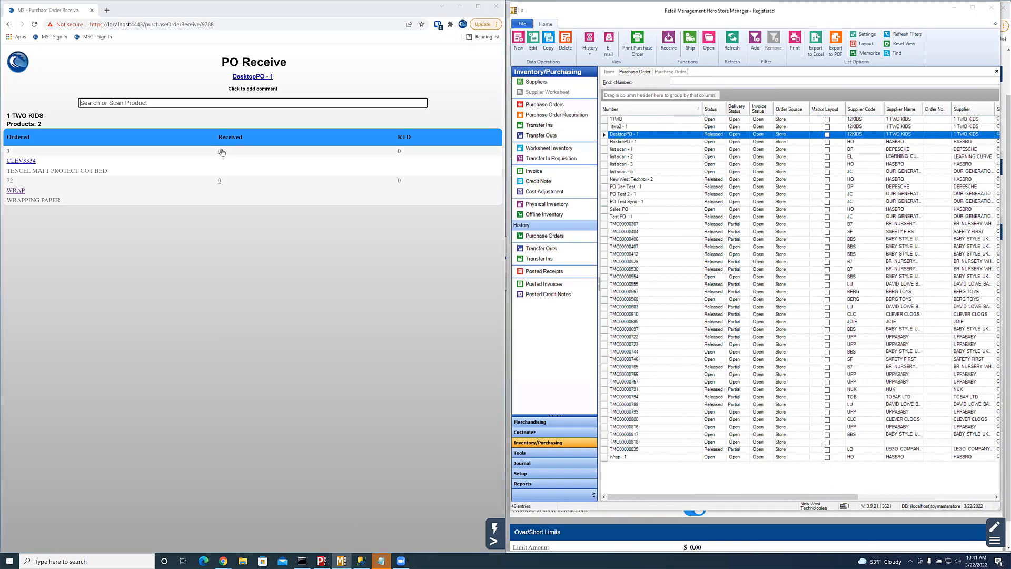
pyautogui.click(222, 153)
pyautogui.write('5')
pyautogui.press('Return')
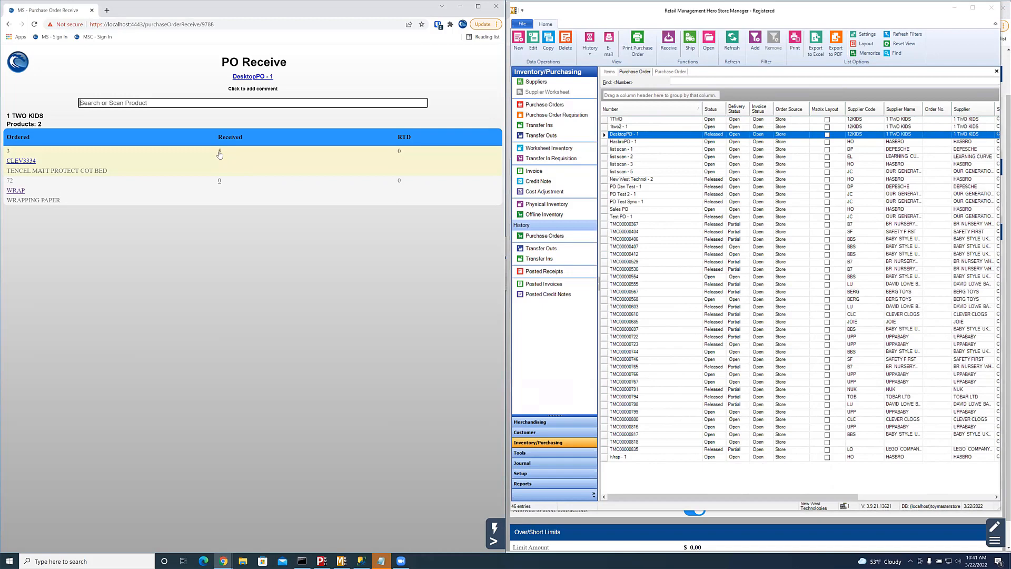
pyautogui.click(219, 152)
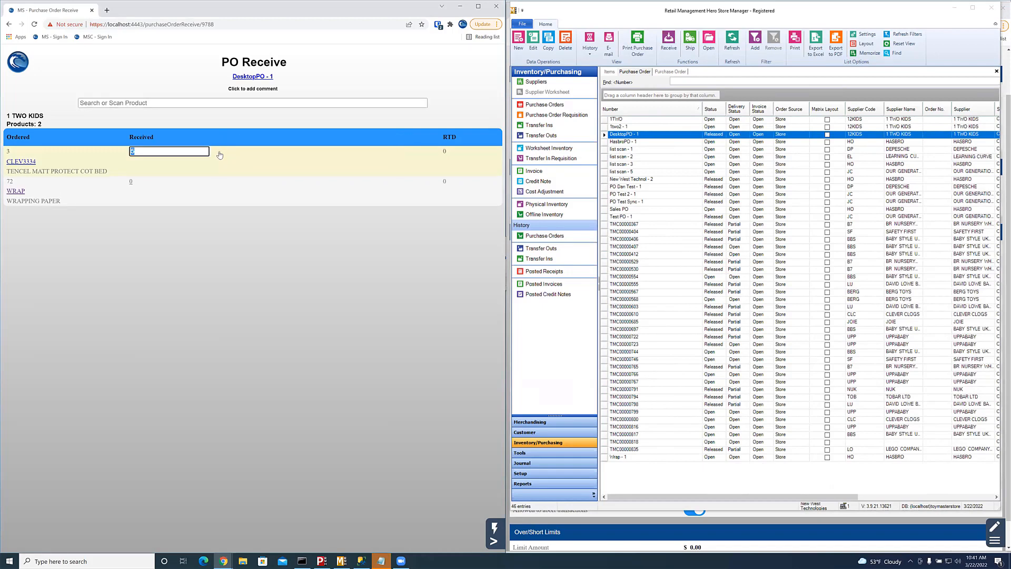
pyautogui.write('3')
pyautogui.press('Return')
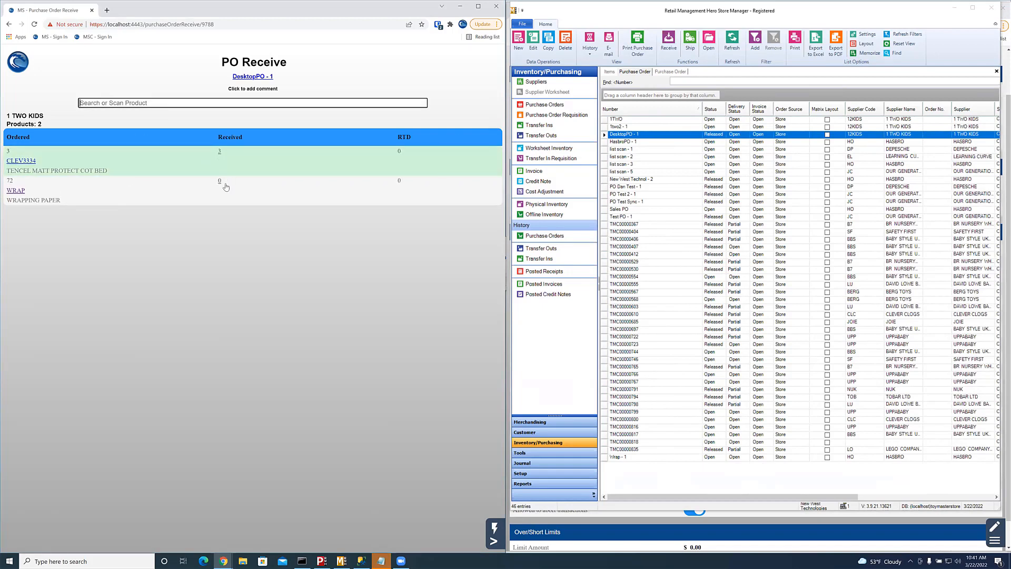
pyautogui.click(226, 187)
pyautogui.write('6')
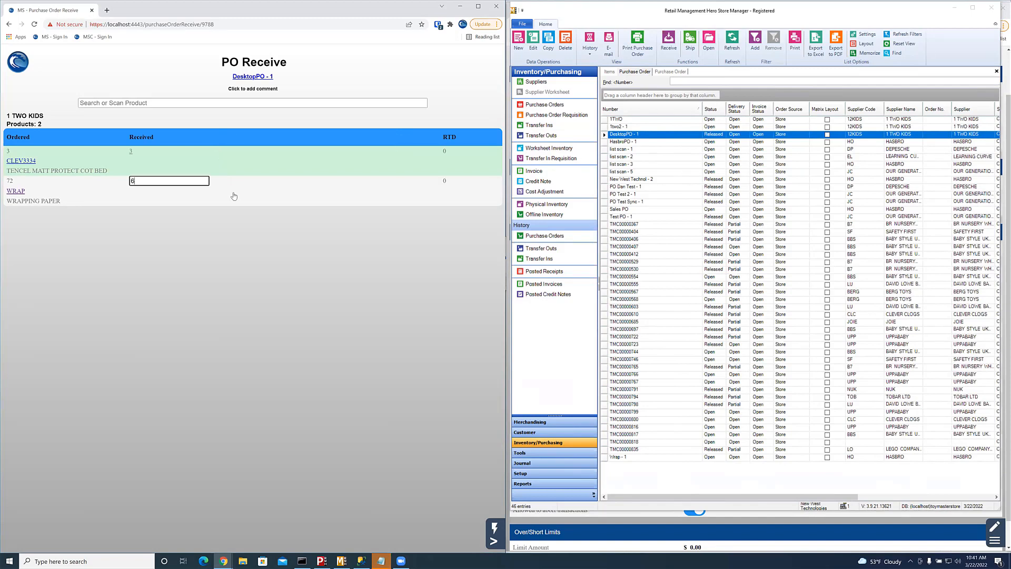
pyautogui.write('5')
pyautogui.press('Return')
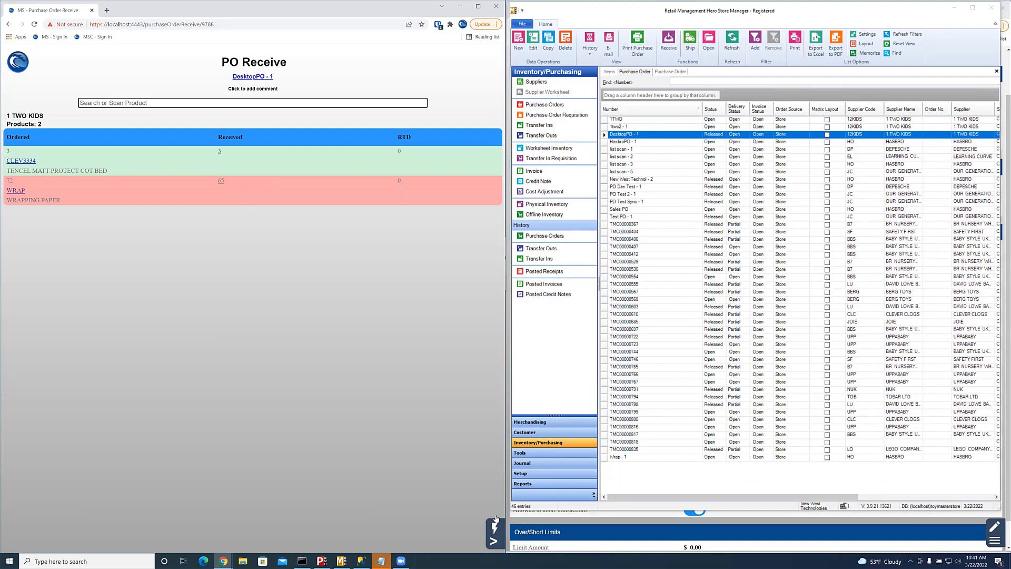
pyautogui.click(496, 543)
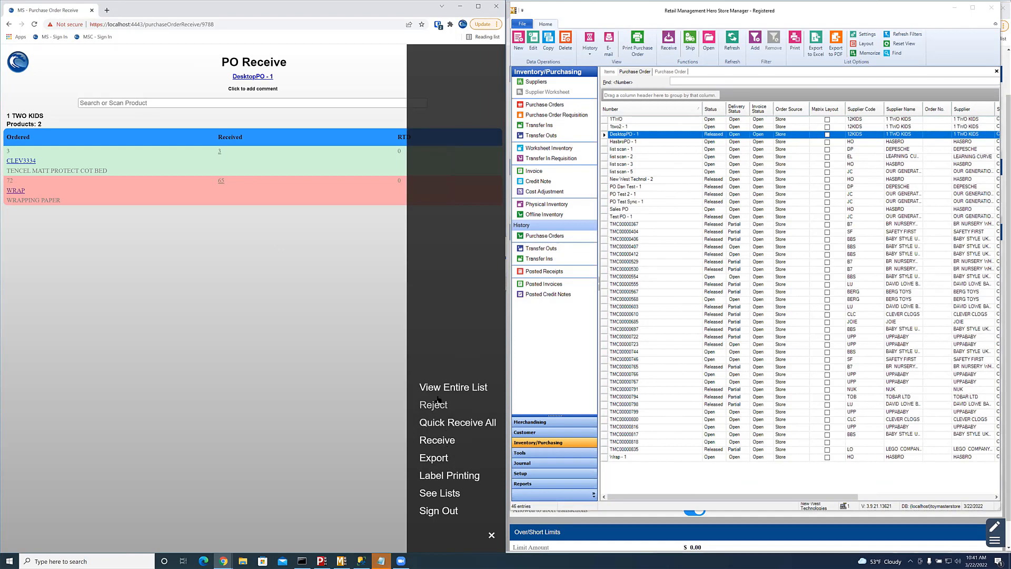
# Step: Receive the order, update supplier costs, and request labels for all received products
pyautogui.rightClick(473, 424)
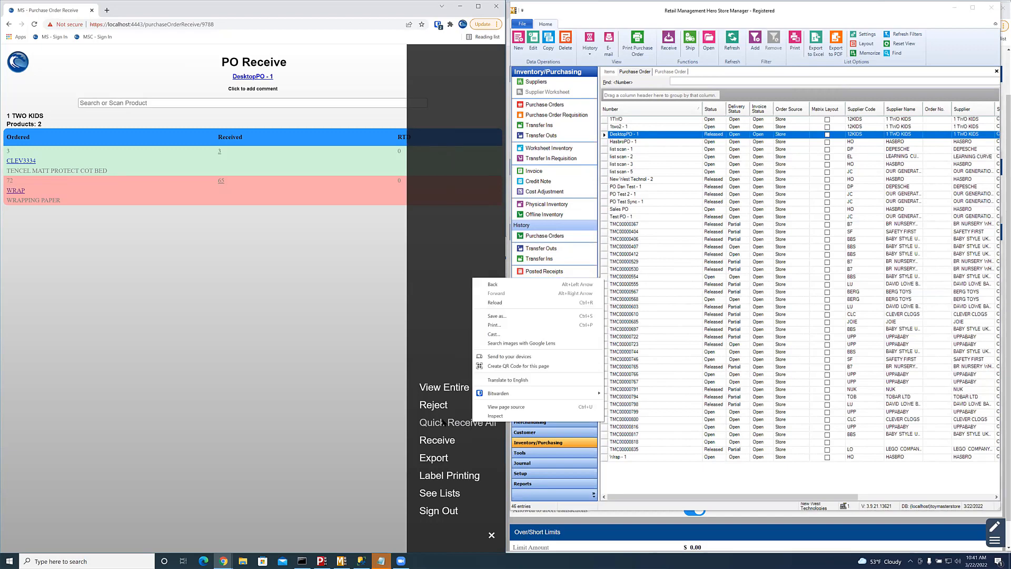
pyautogui.click(444, 422)
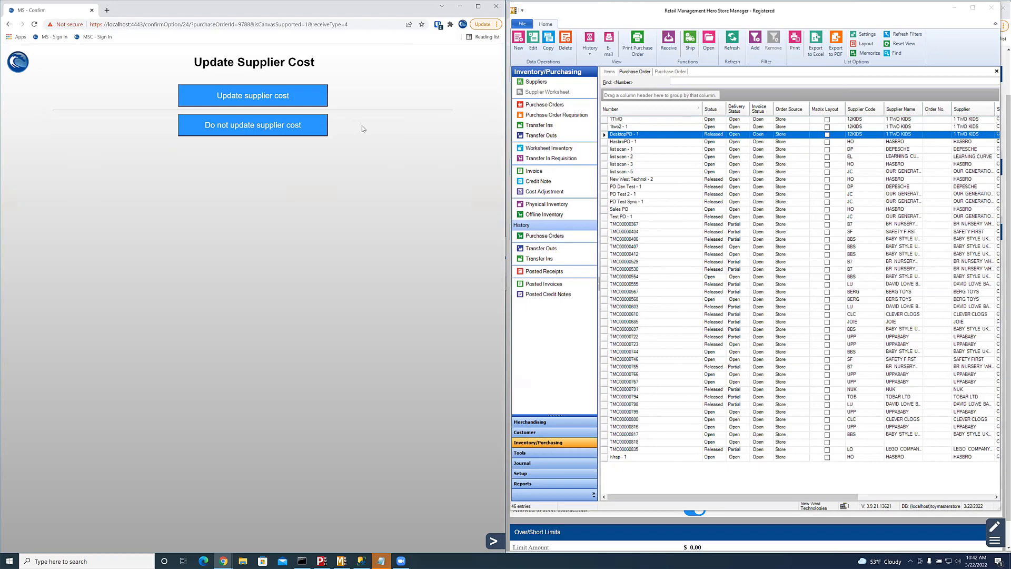
pyautogui.click(287, 95)
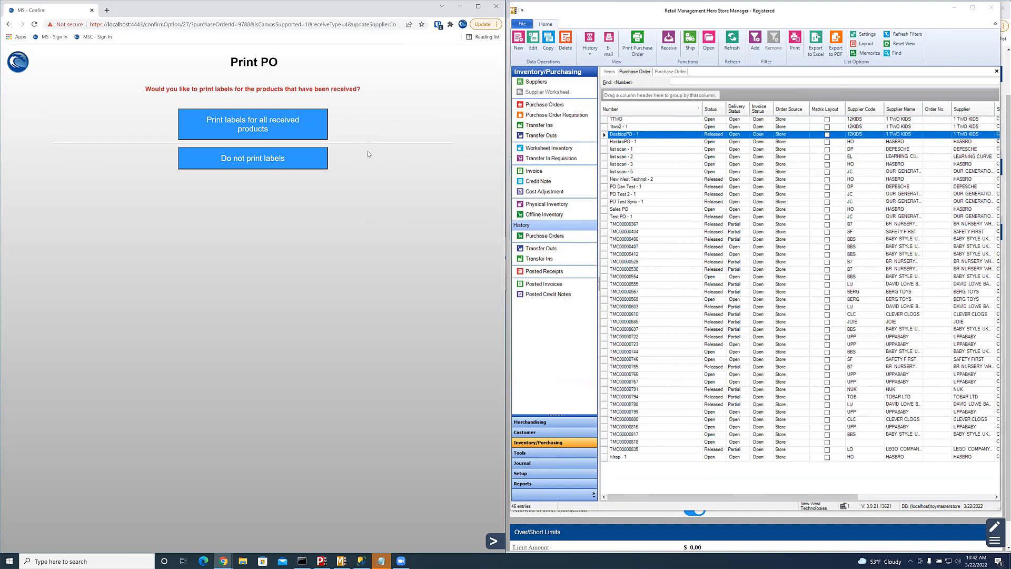
pyautogui.click(310, 129)
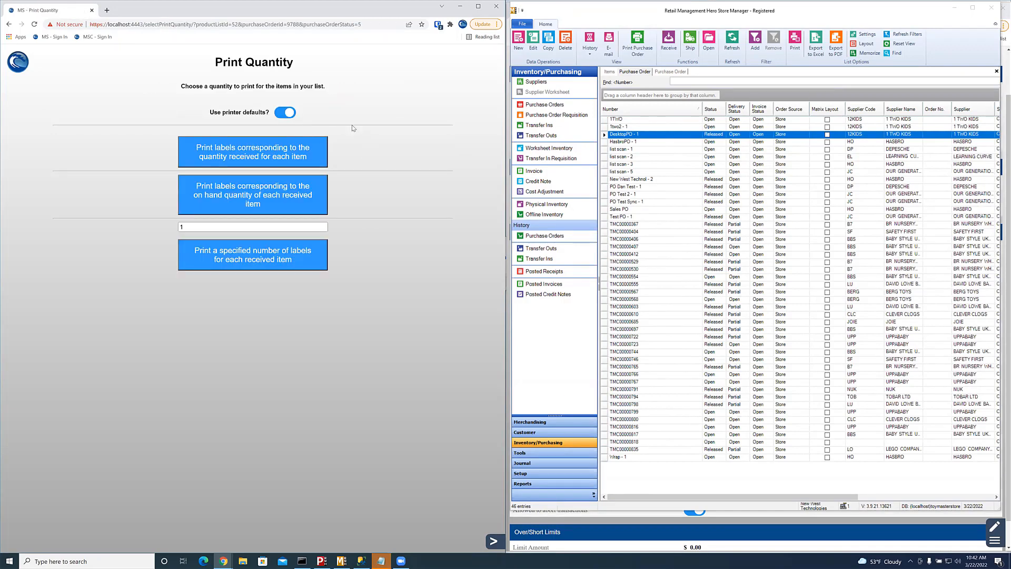
# Step: Request 5 labels for each received item with printer defaults switched off
pyautogui.click(190, 225)
pyautogui.click(278, 114)
pyautogui.click(491, 540)
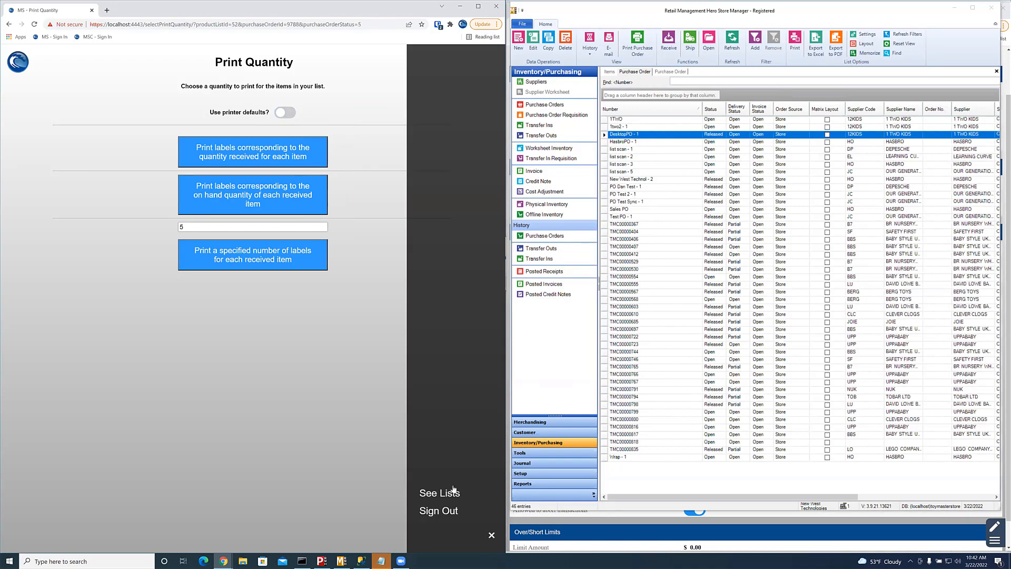
pyautogui.click(273, 257)
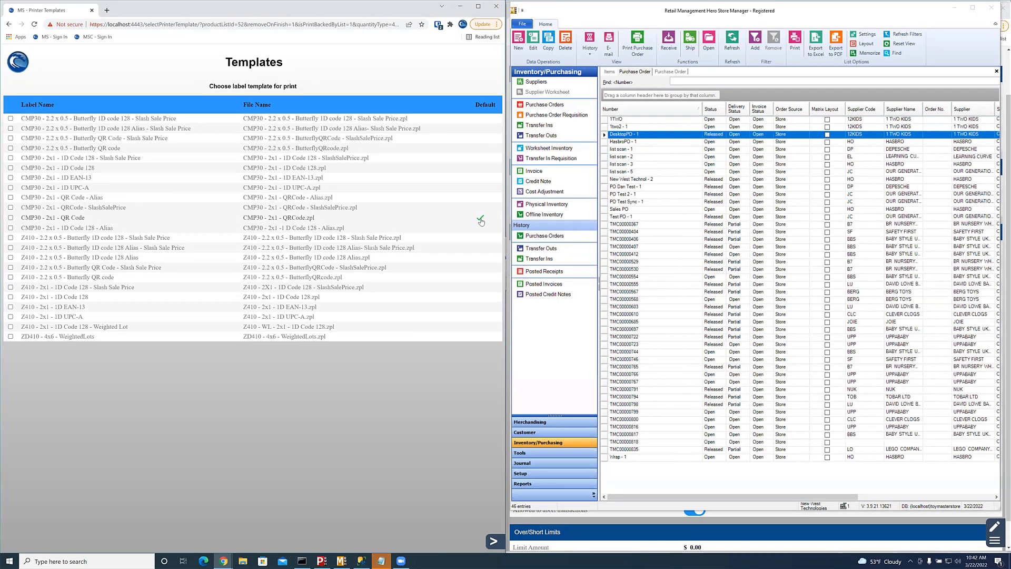
# Step: Accept the default label template and go on to printer selection, where Z410 is listed
pyautogui.click(494, 542)
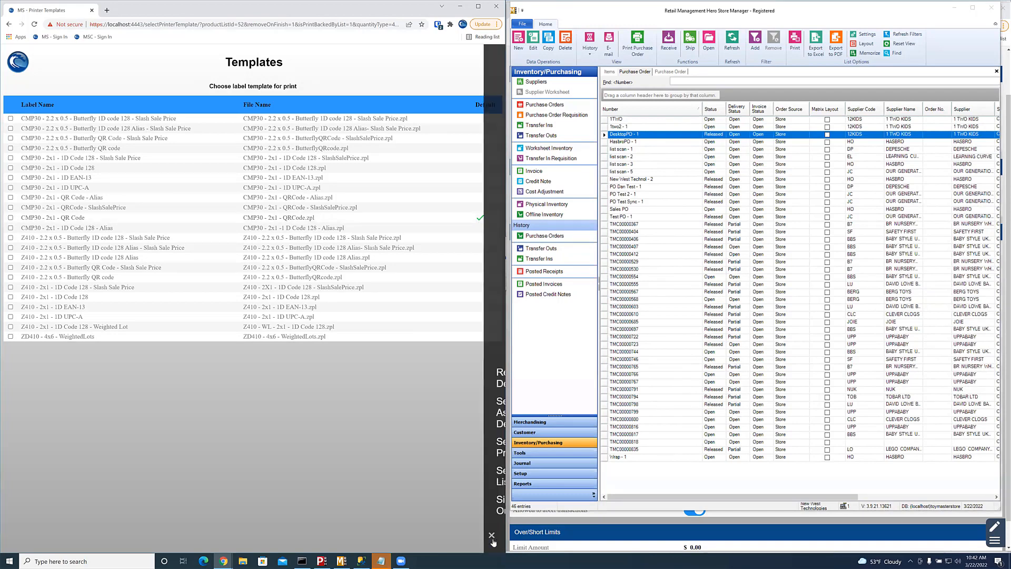
pyautogui.click(456, 475)
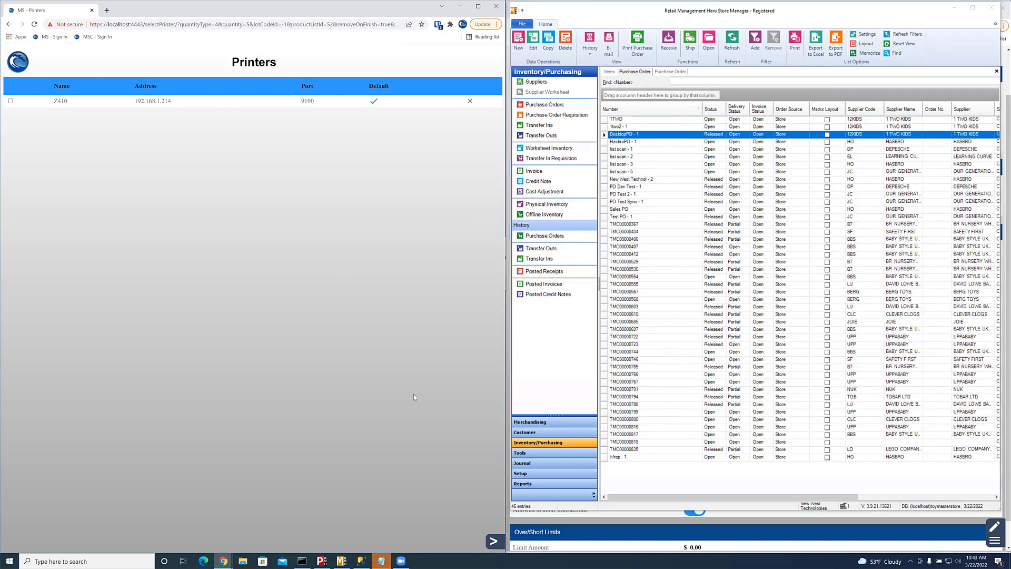
# Step: Print the labels on the default Z410 printer
pyautogui.click(493, 542)
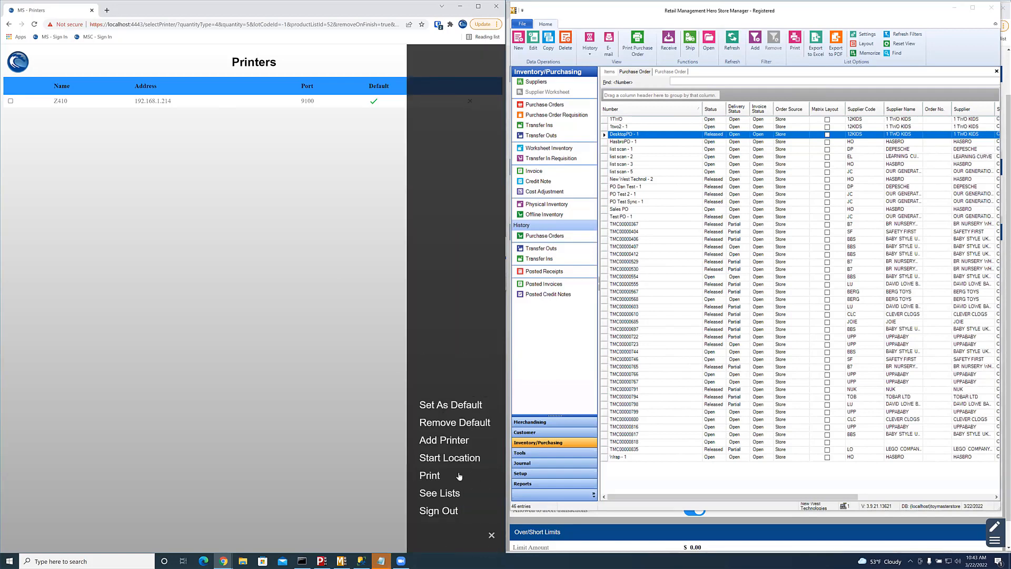
pyautogui.click(430, 476)
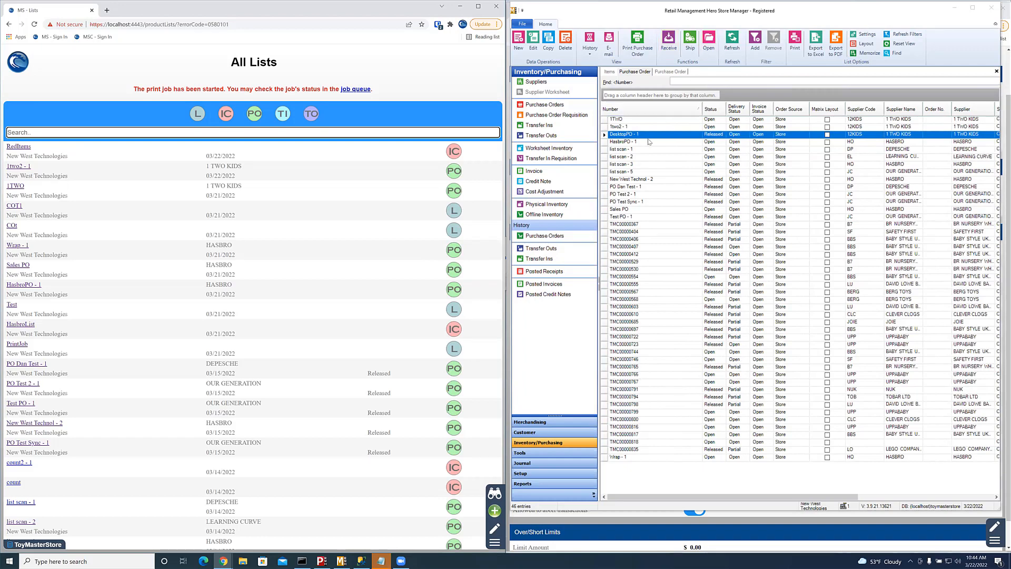
# Step: Check that DesktopPO - 1 appears among completed purchase orders, then bring up Product Lookup
pyautogui.click(737, 45)
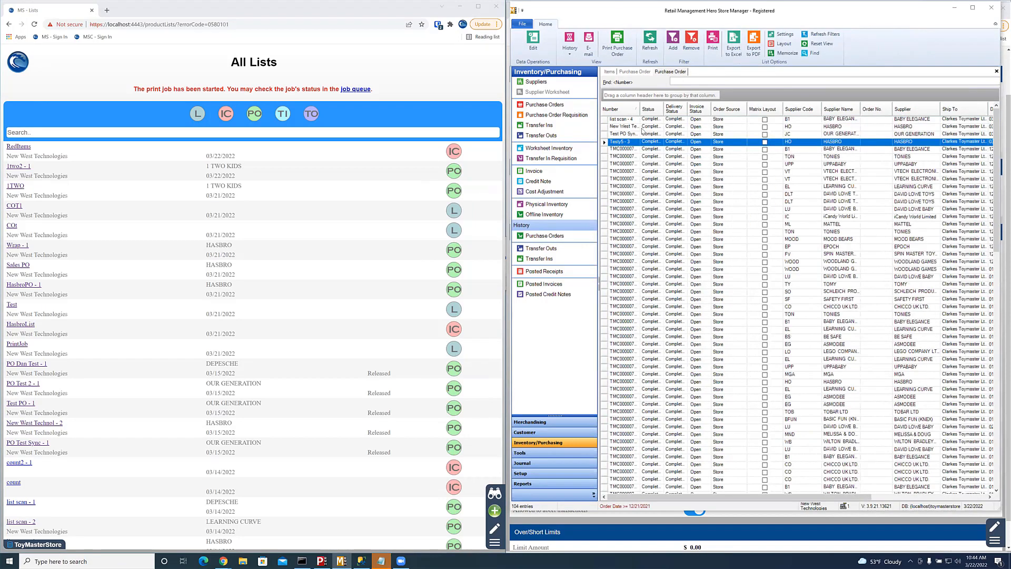
pyautogui.click(677, 72)
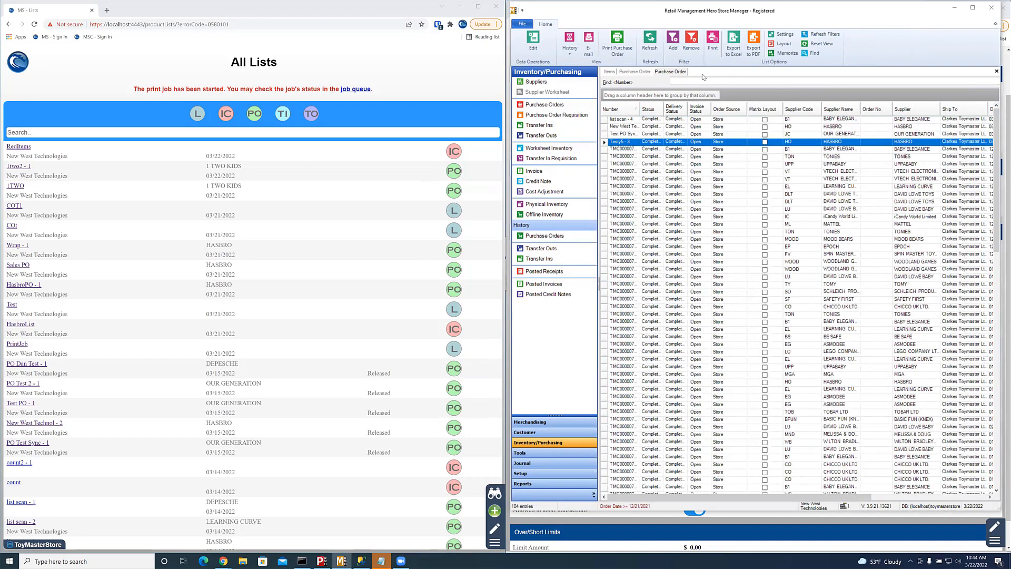
pyautogui.click(650, 41)
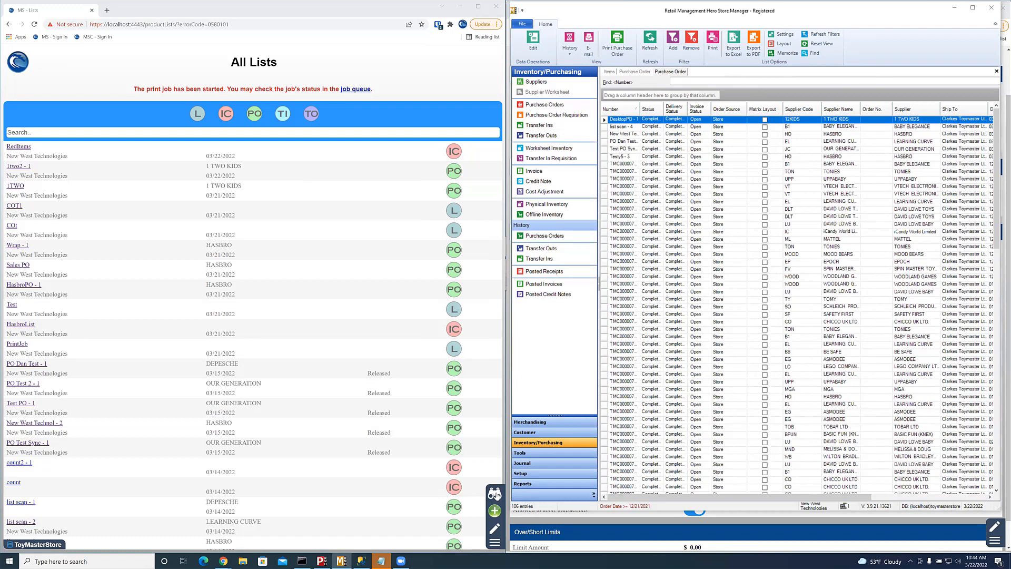
pyautogui.click(496, 494)
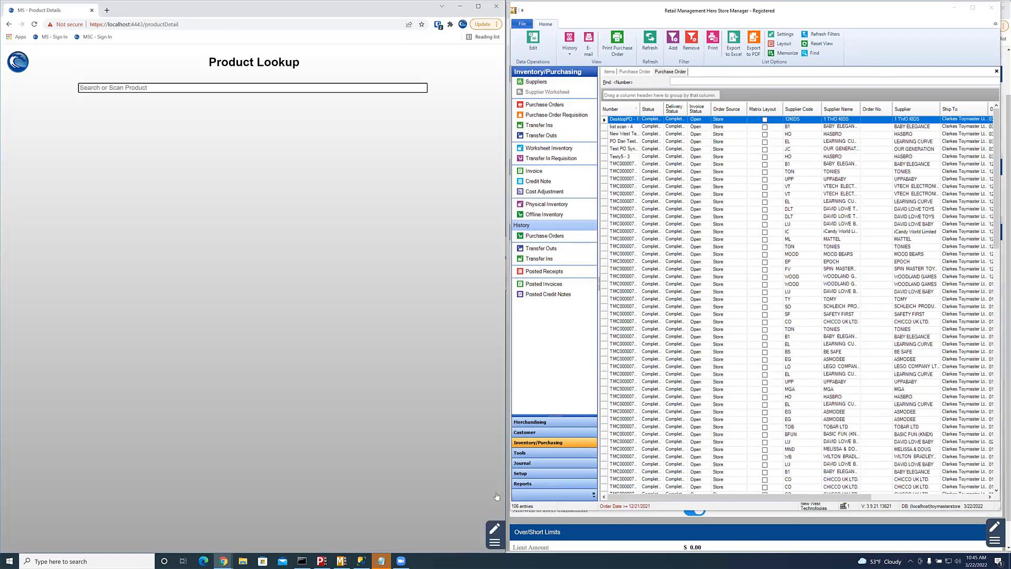
# Step: Look up product EL43014 (1:64 TRACTORS ASST IN CDU), then return to All Lists
pyautogui.write('EL43014')
pyautogui.press('Return')
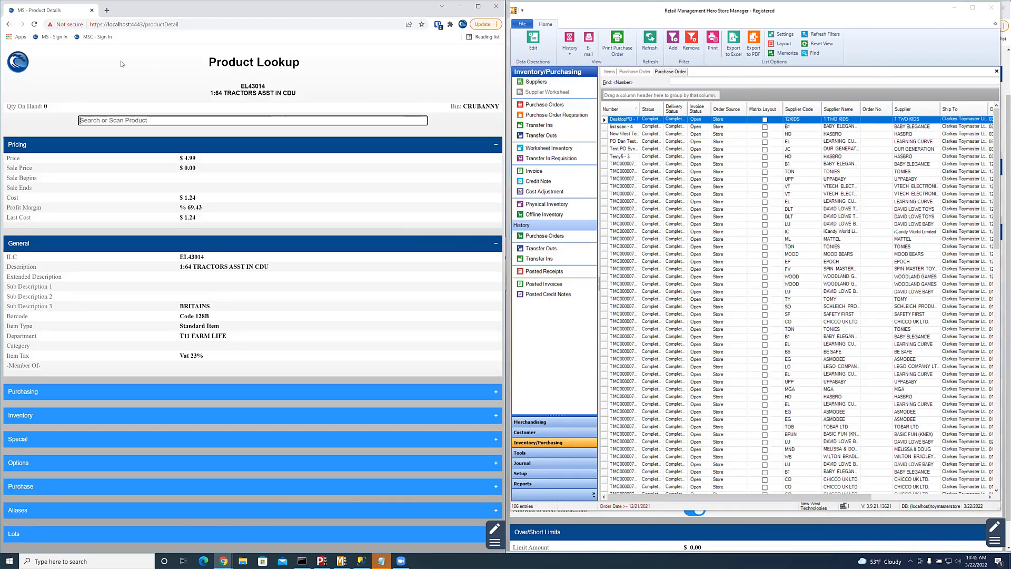
pyautogui.click(9, 24)
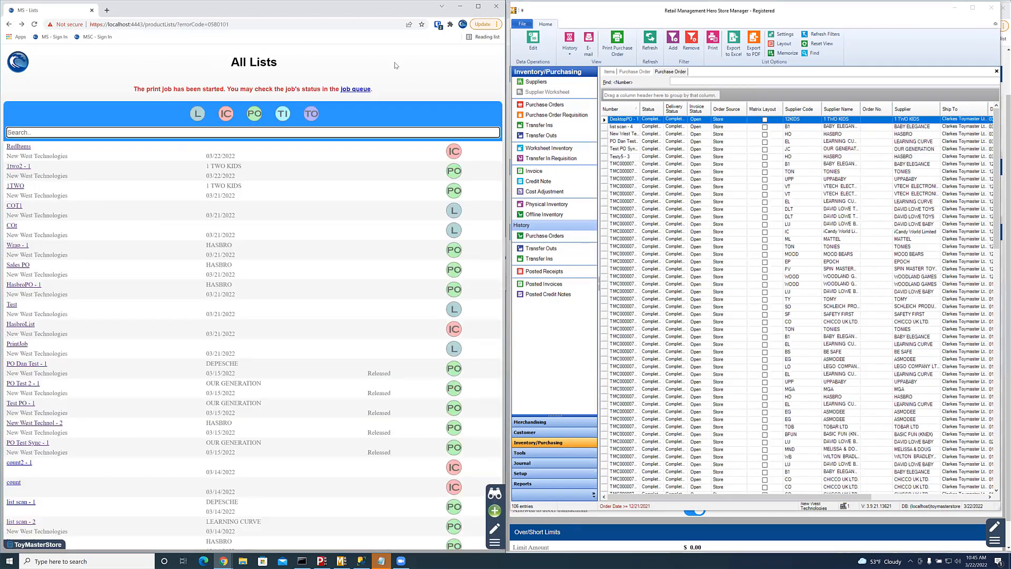
# Step: After a brief look at count2 - 1, create a new empty list named 'auditr'
pyautogui.moveTo(112, 188); pyautogui.dragTo(114, 177)
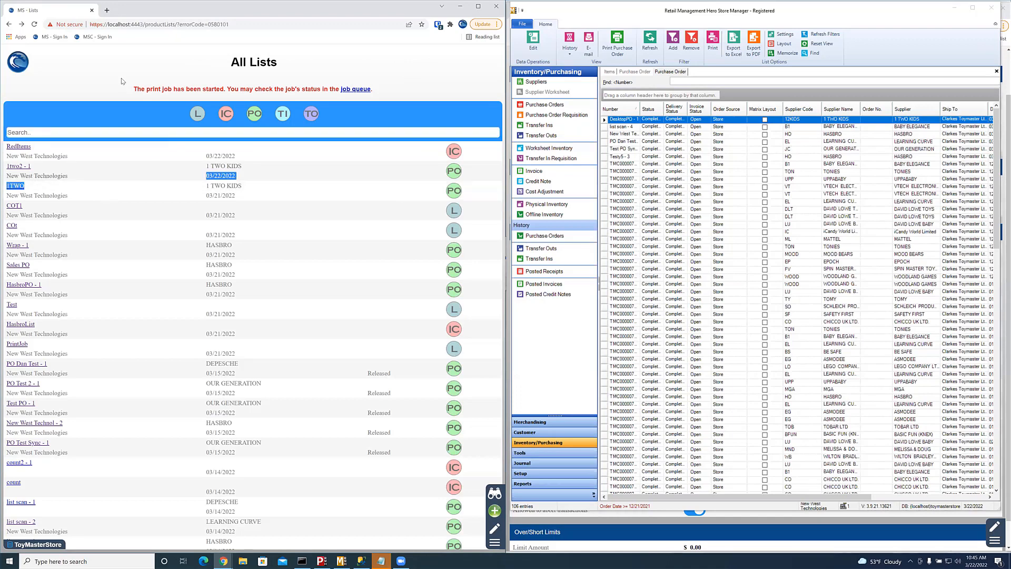
pyautogui.moveTo(121, 81); pyautogui.dragTo(122, 80)
pyautogui.click(414, 464)
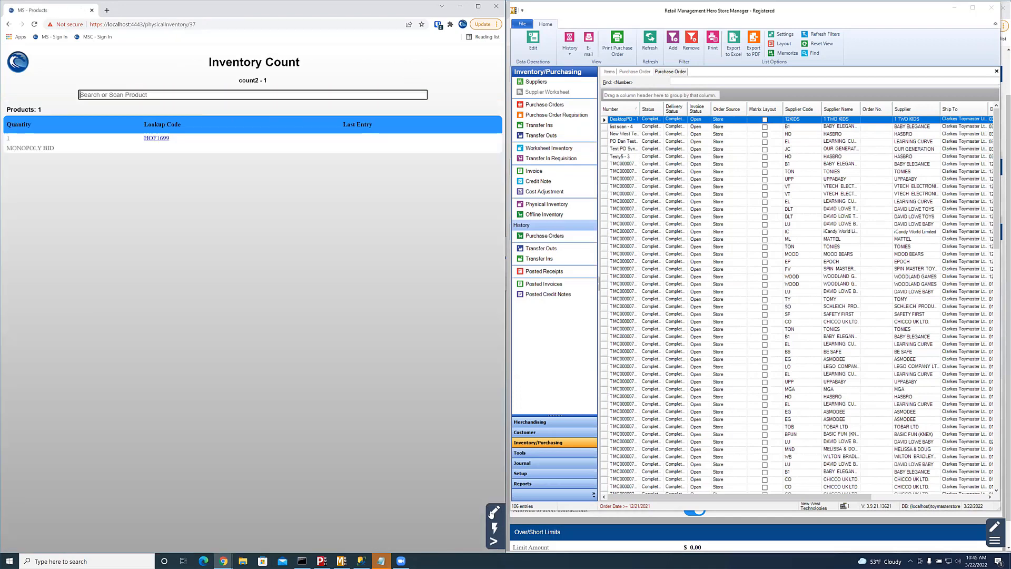
pyautogui.click(9, 24)
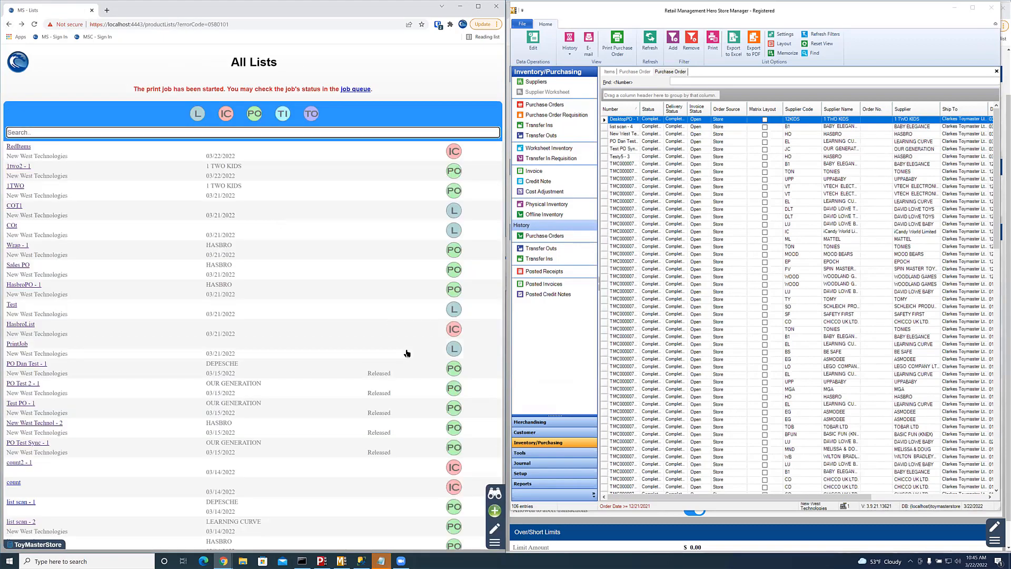
pyautogui.click(495, 511)
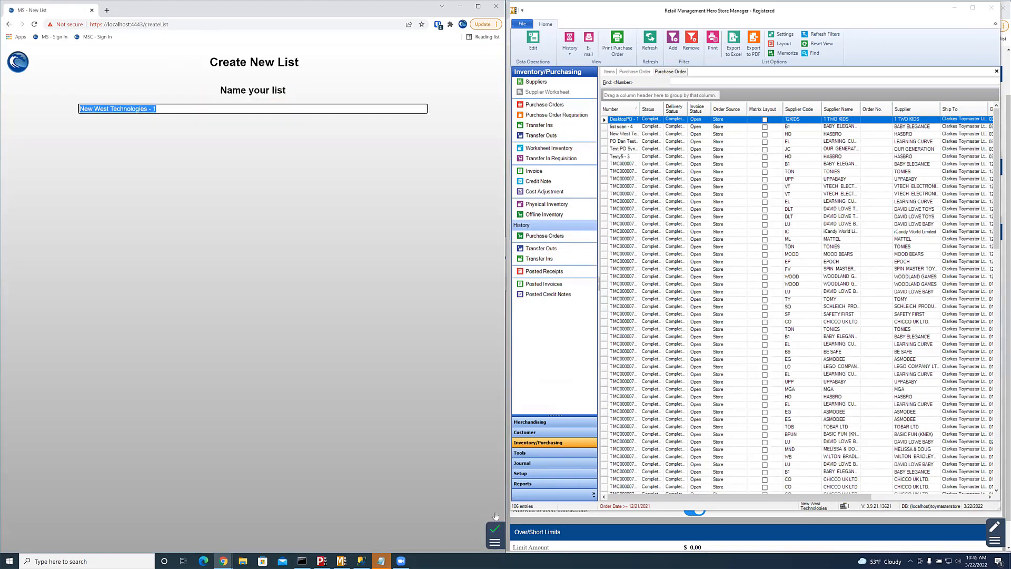
pyautogui.write('a')
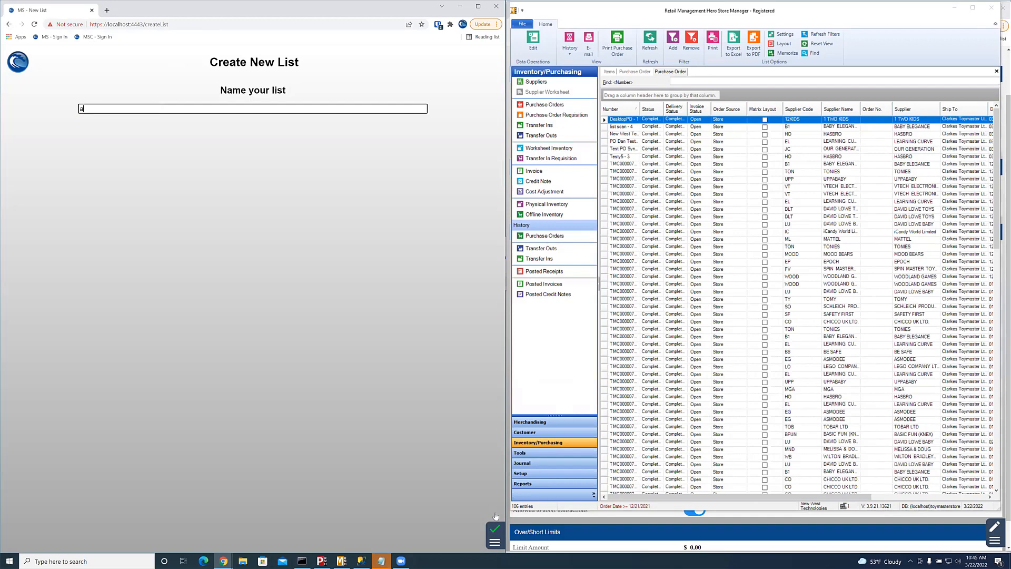
pyautogui.write('uditr')
pyautogui.press('Return')
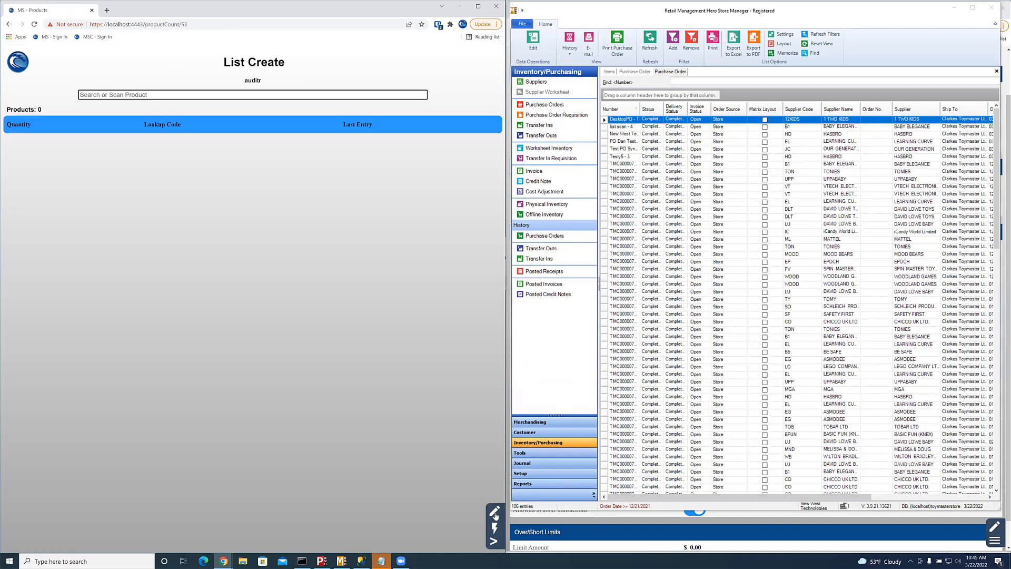
# Step: Add CLASSIC MOUSETRAP (HOC04311) and scan it up to a count of 5 using Quick Scan
pyautogui.write('HOC04311')
pyautogui.press('Return')
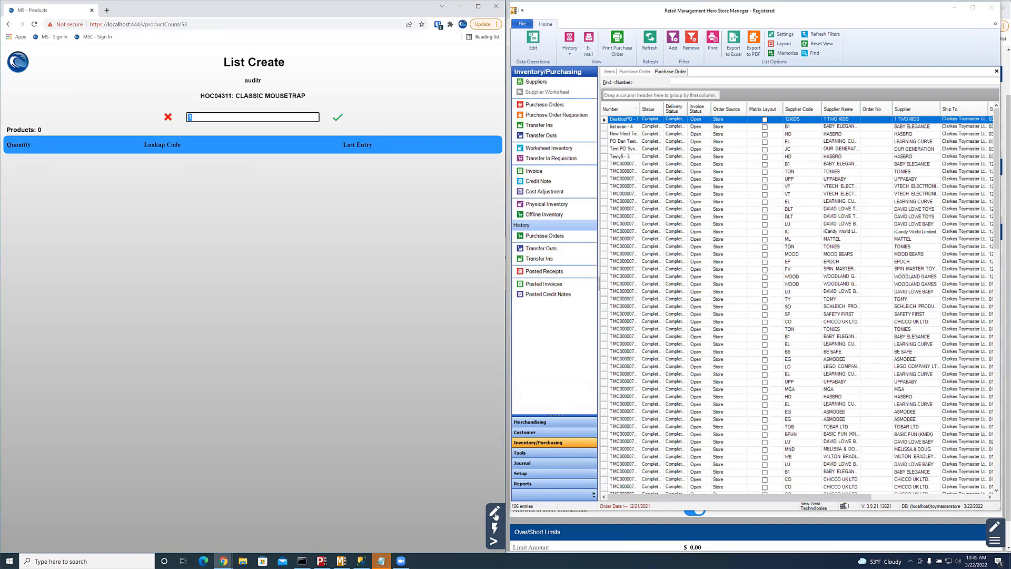
pyautogui.press('Return')
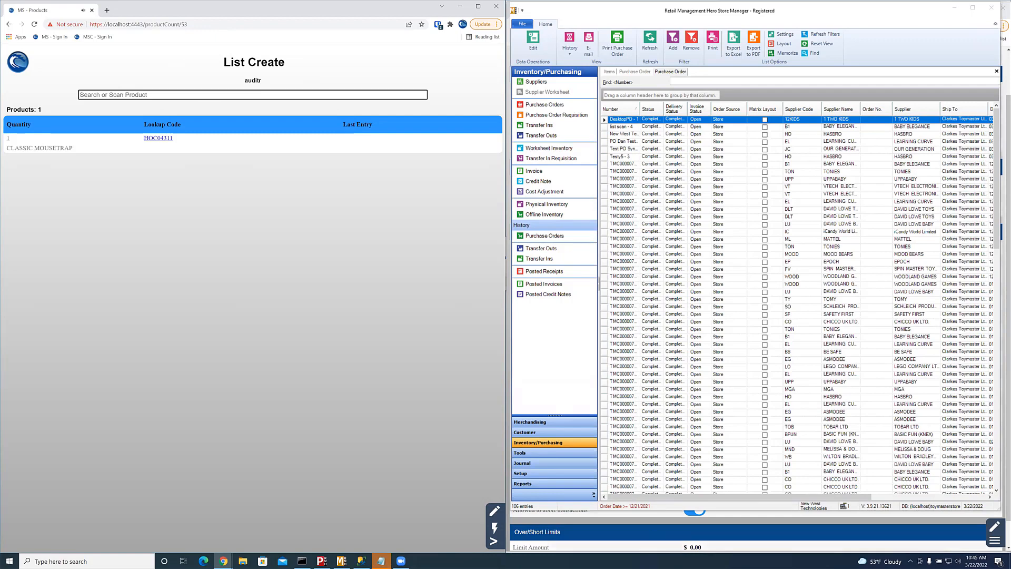
pyautogui.click(496, 528)
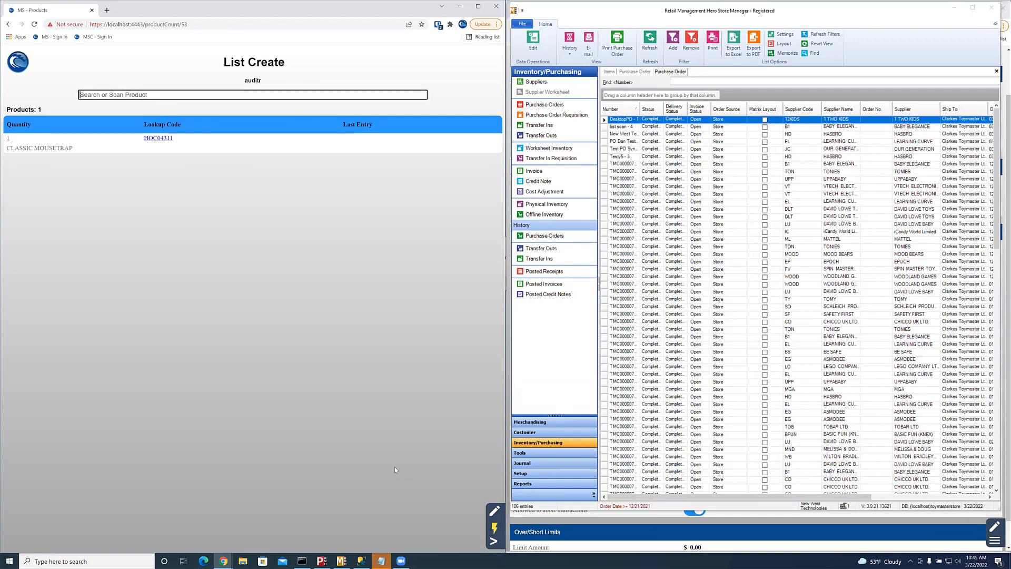
pyautogui.write('HOC04311')
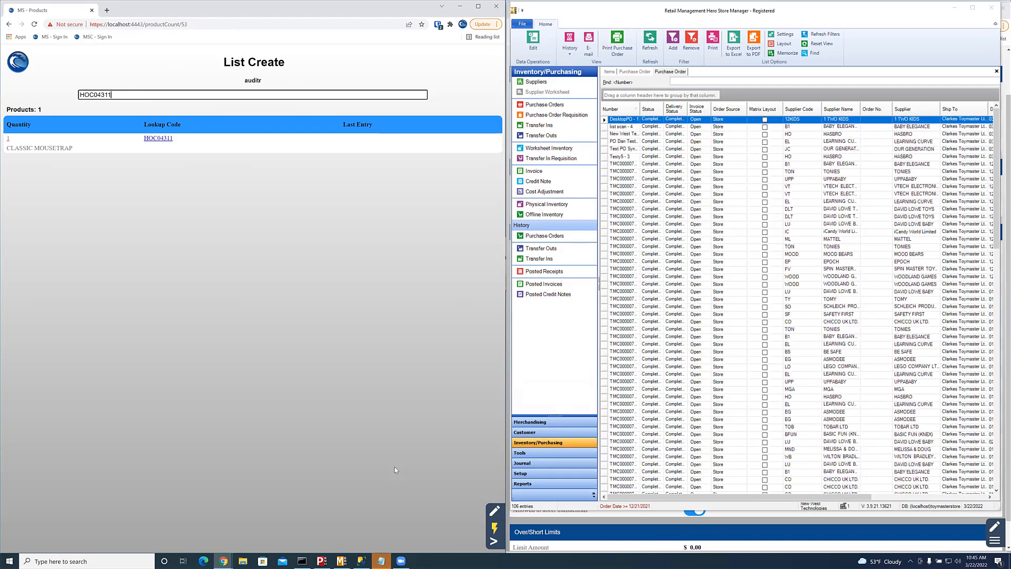
pyautogui.press('Return')
pyautogui.write('HOC04311')
pyautogui.press('Return')
pyautogui.write('HOC04311')
pyautogui.press('Return')
# Step: Scan in MONOPOLY BID (HOF1699), SPD BEND AND FLEX VENOM (HOE7689) and MONOPOLY DEAL (HOE3113)
pyautogui.write('HOF1699')
pyautogui.press('Return')
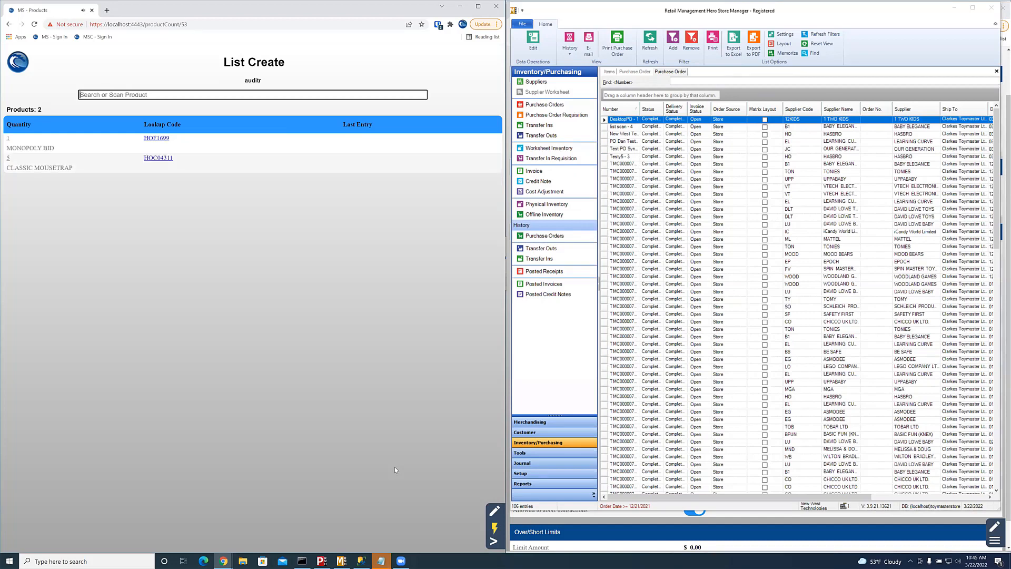
pyautogui.write('HOE7689')
pyautogui.press('Return')
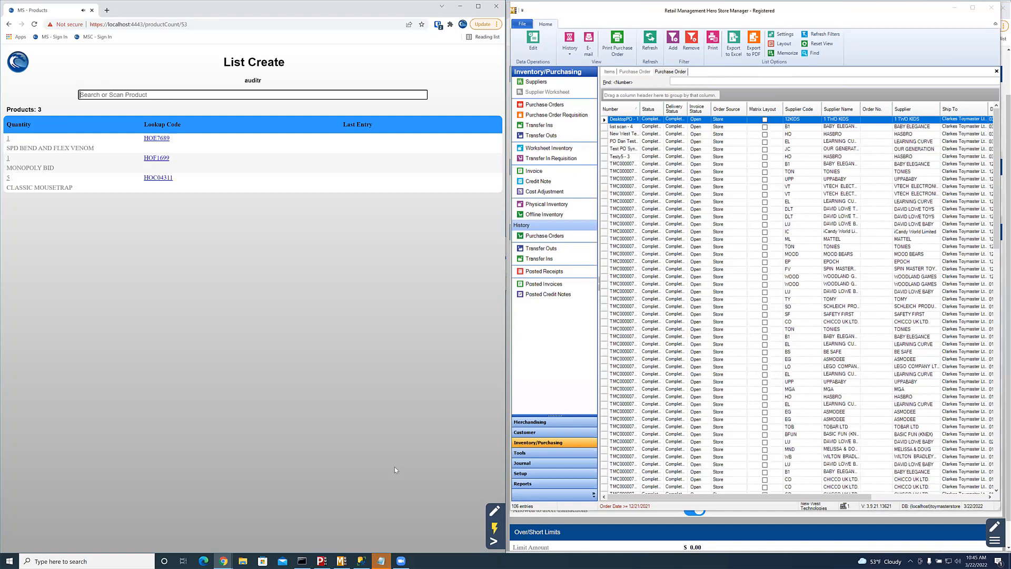
pyautogui.write('HOE3113')
pyautogui.press('Return')
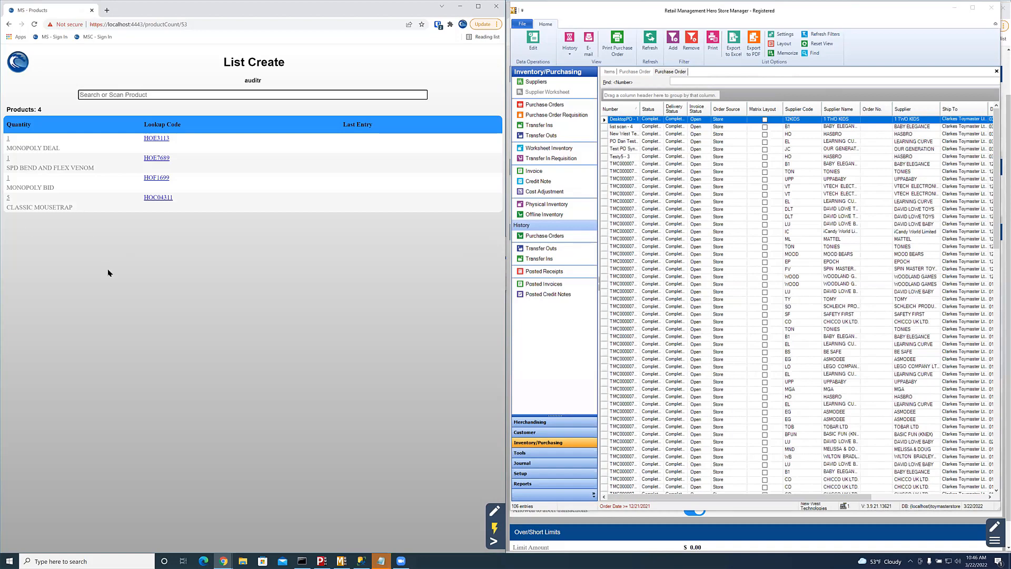
# Step: Change the MONOPOLY DEAL count to 999 and view its HOE3113 product details
pyautogui.click(8, 140)
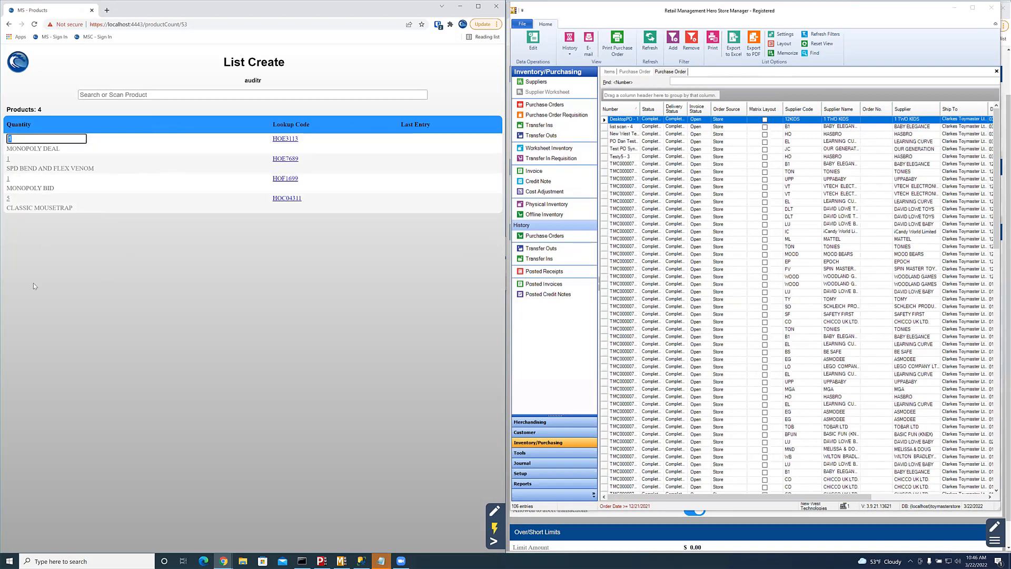
pyautogui.write('999')
pyautogui.press('Return')
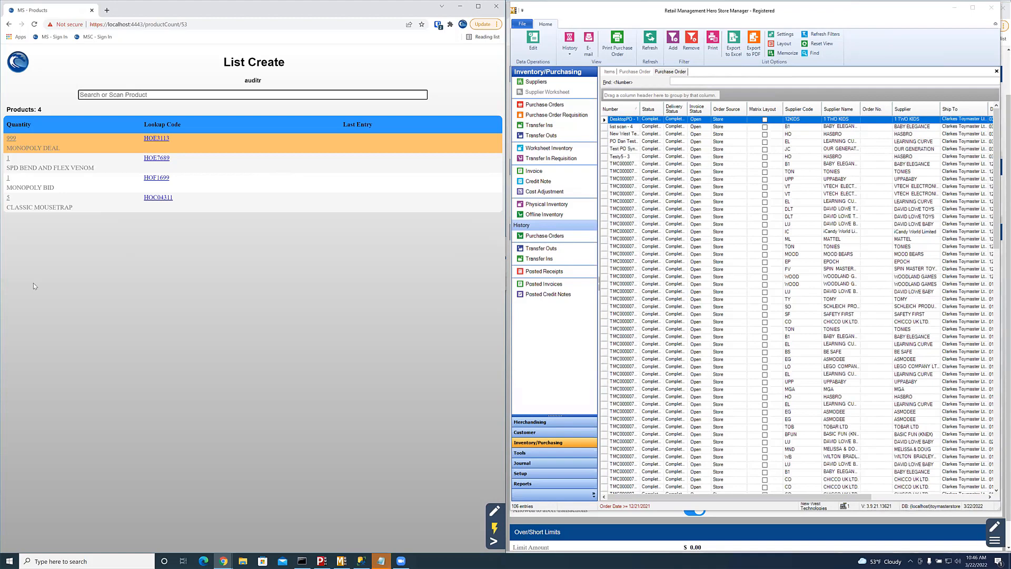
pyautogui.click(162, 138)
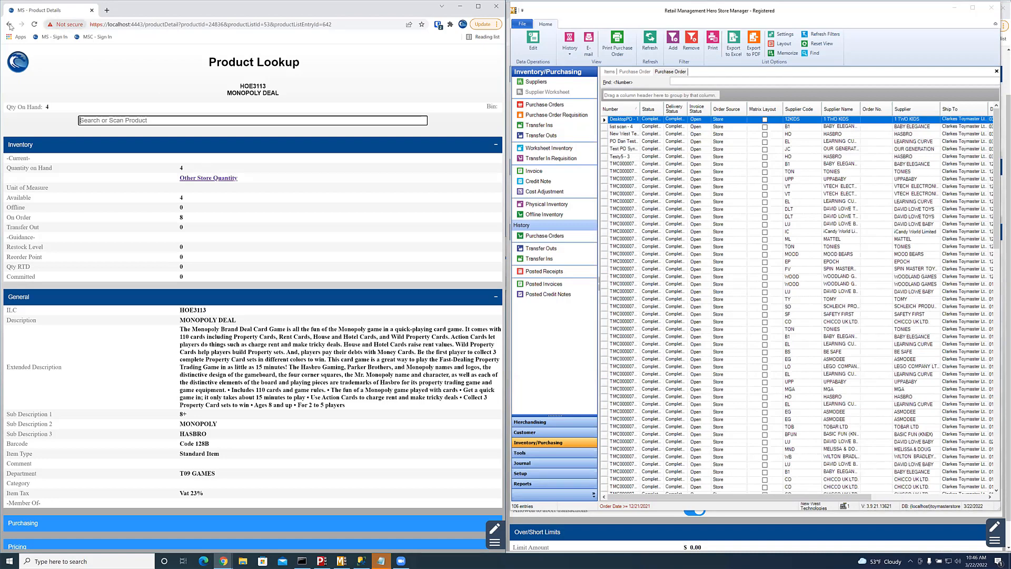
# Step: View the SPD BEND AND FLEX VENOM product details, then return to the auditr list
pyautogui.click(9, 25)
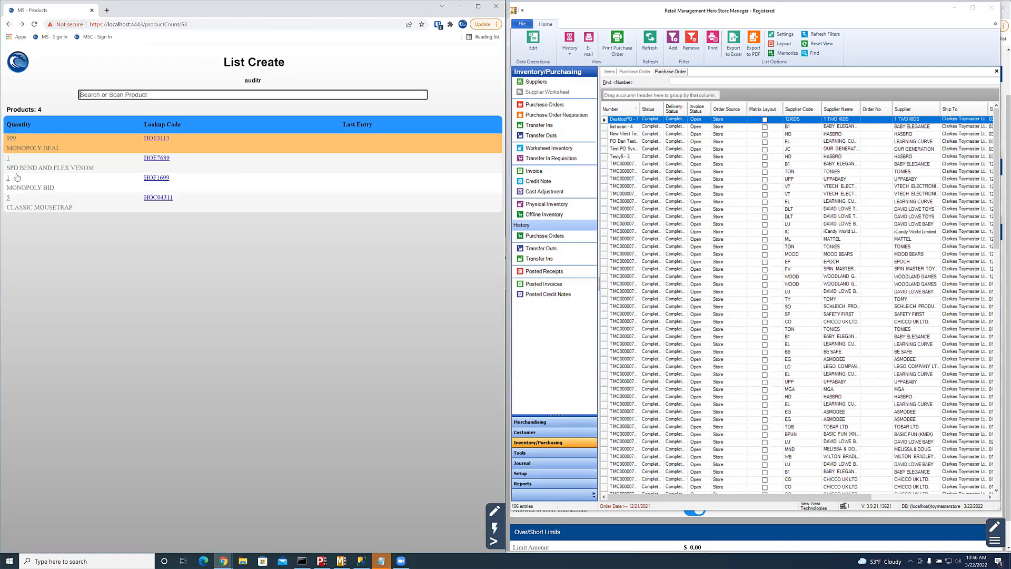
pyautogui.click(157, 159)
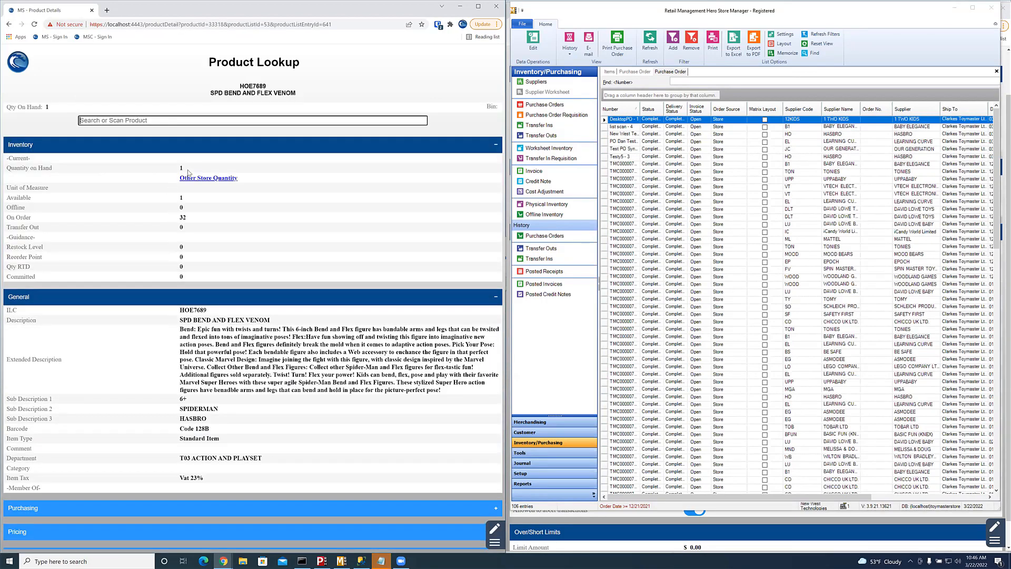
pyautogui.click(9, 24)
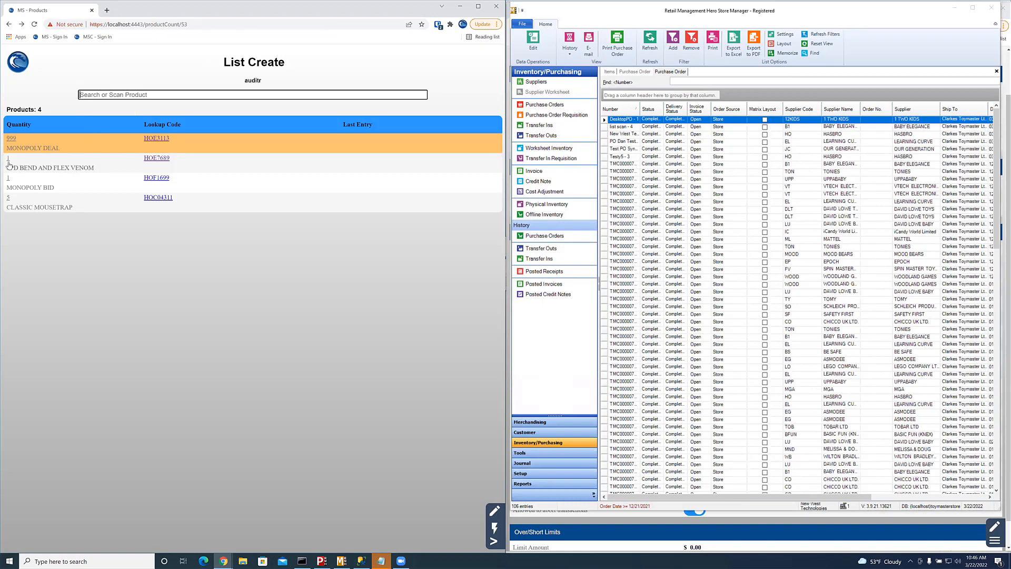
# Step: Start editing the SPD BEND AND FLEX VENOM counted quantity on the auditr list
pyautogui.click(8, 165)
pyautogui.click(60, 219)
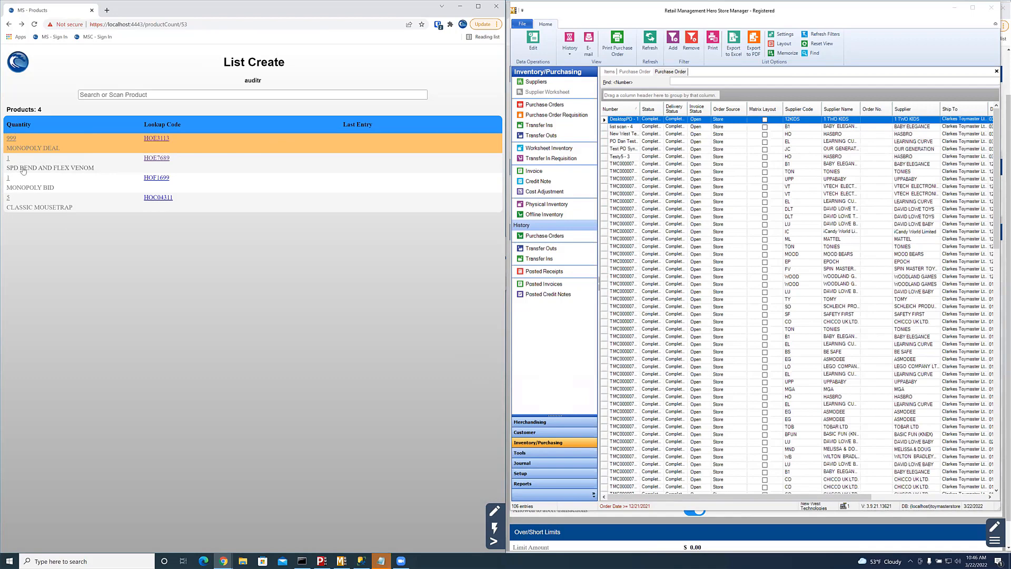
pyautogui.click(8, 158)
pyautogui.write('20')
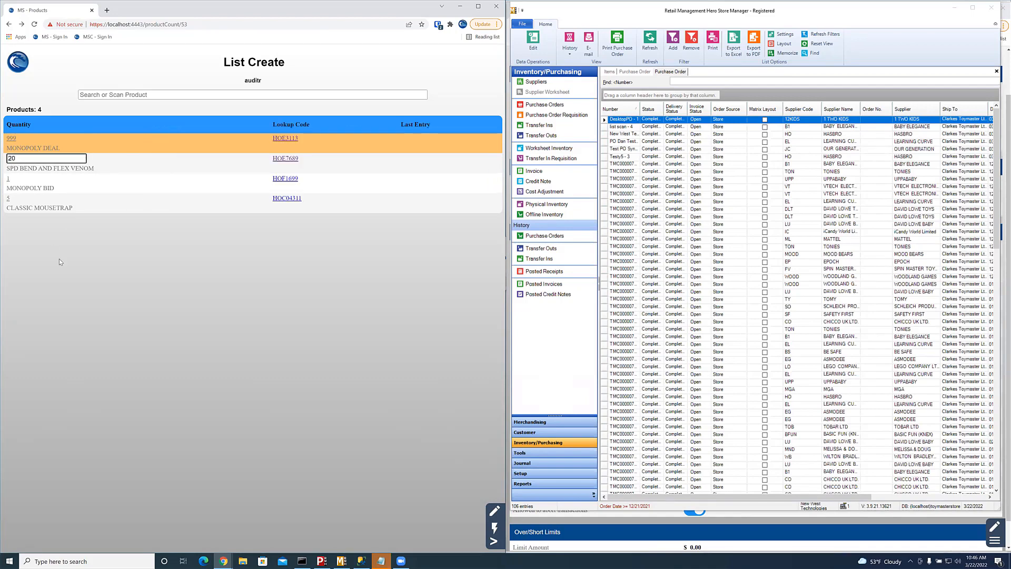
pyautogui.press('Return')
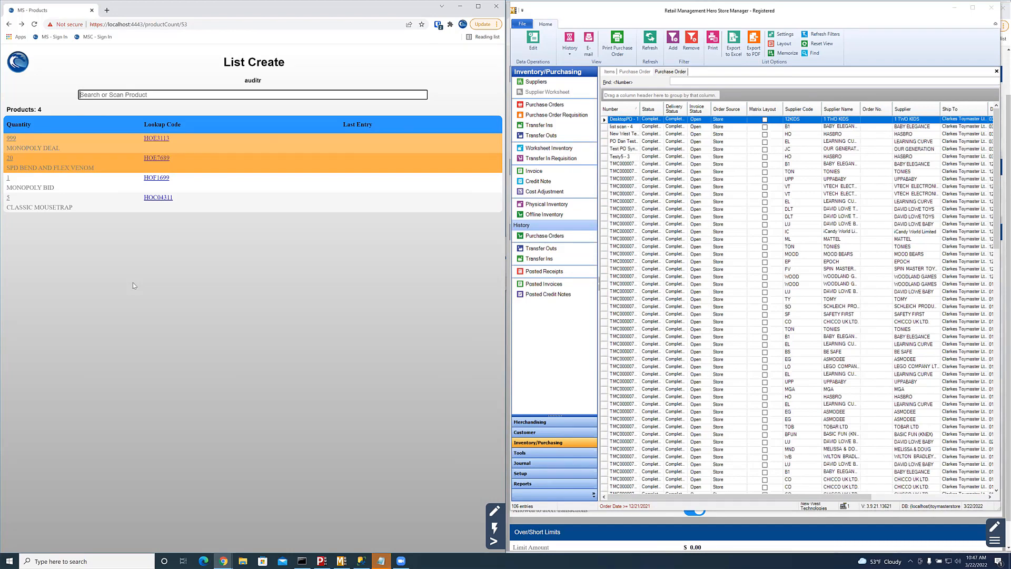
pyautogui.click(8, 179)
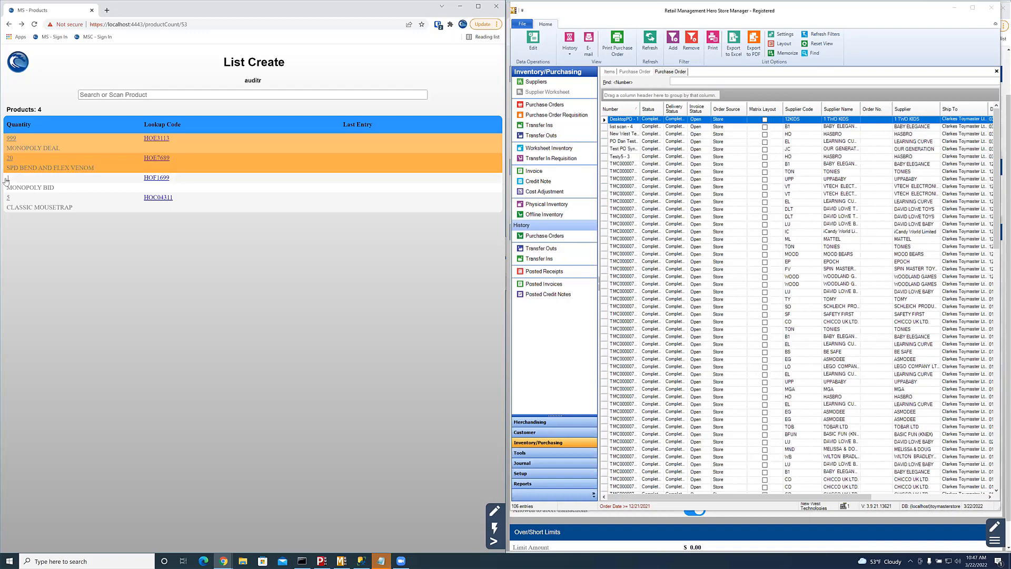
pyautogui.click(6, 181)
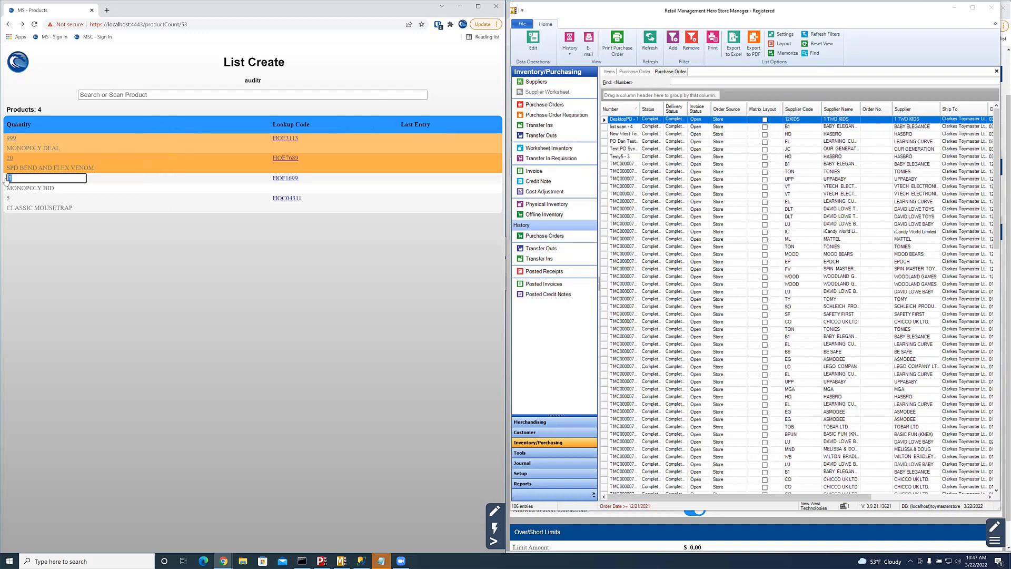
pyautogui.write('072785138643')
pyautogui.press('Return')
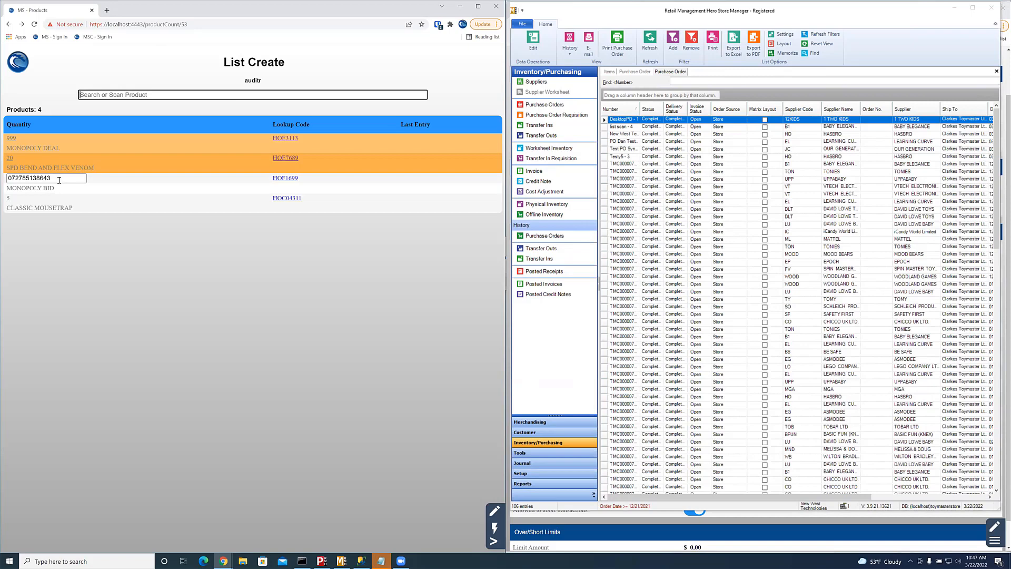
# Step: Restore MONOPOLY BID's quantity to 1 and bring up the list's options
pyautogui.click(59, 181)
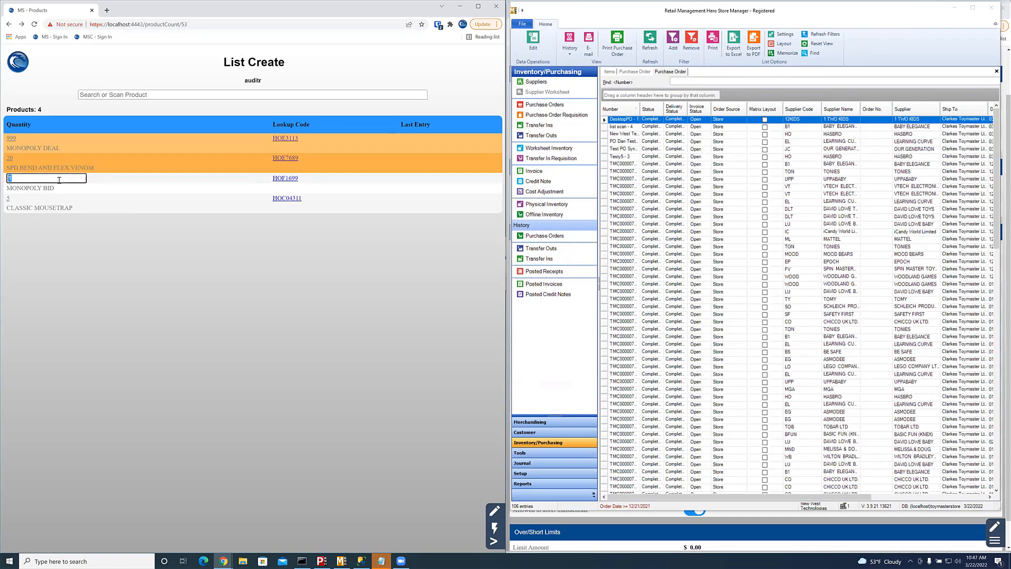
pyautogui.press('Return')
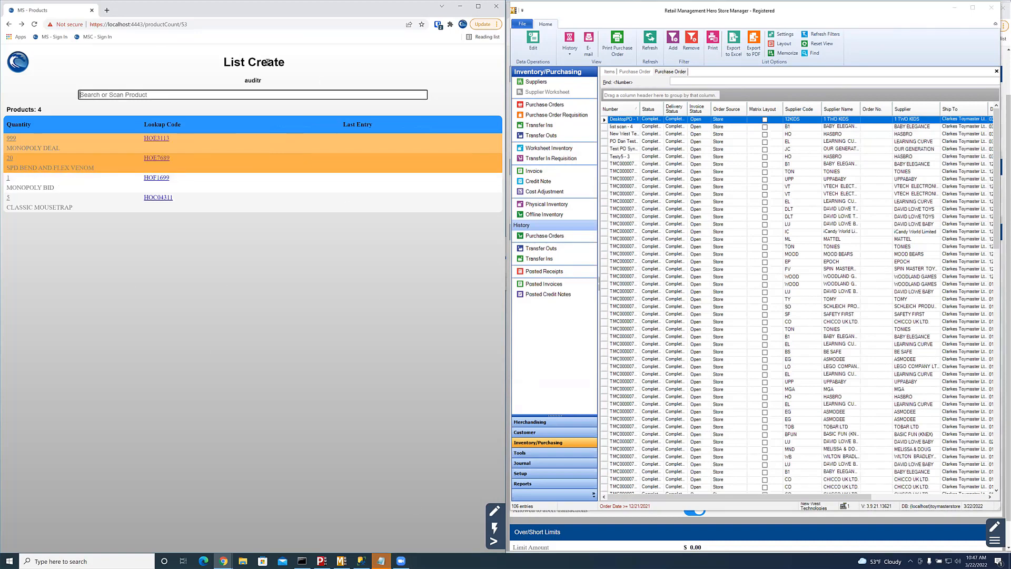
pyautogui.click(494, 541)
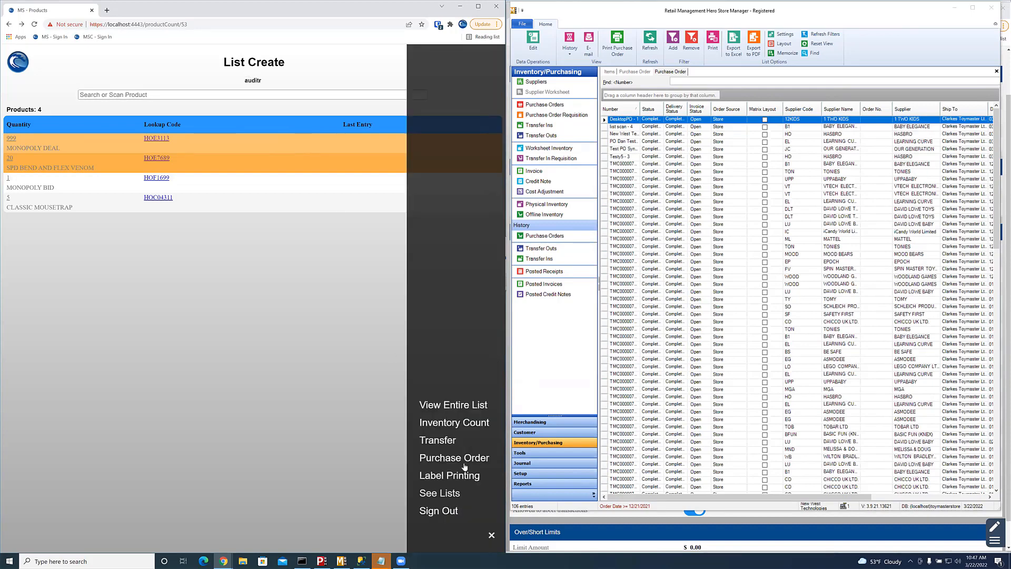
# Step: Check the auditr Inventory Count summary and its options, then go back to All Lists
pyautogui.click(453, 425)
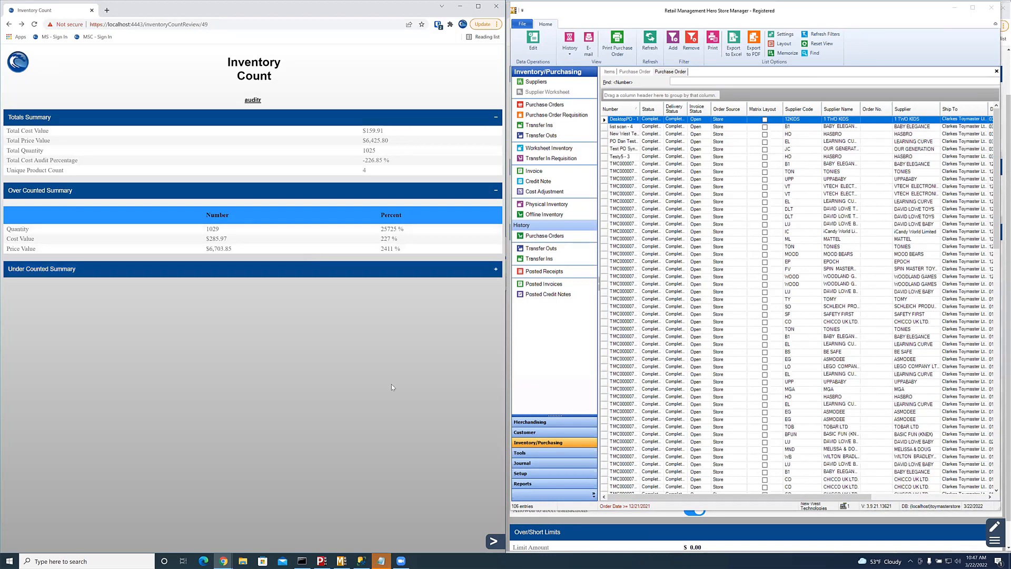
pyautogui.click(494, 541)
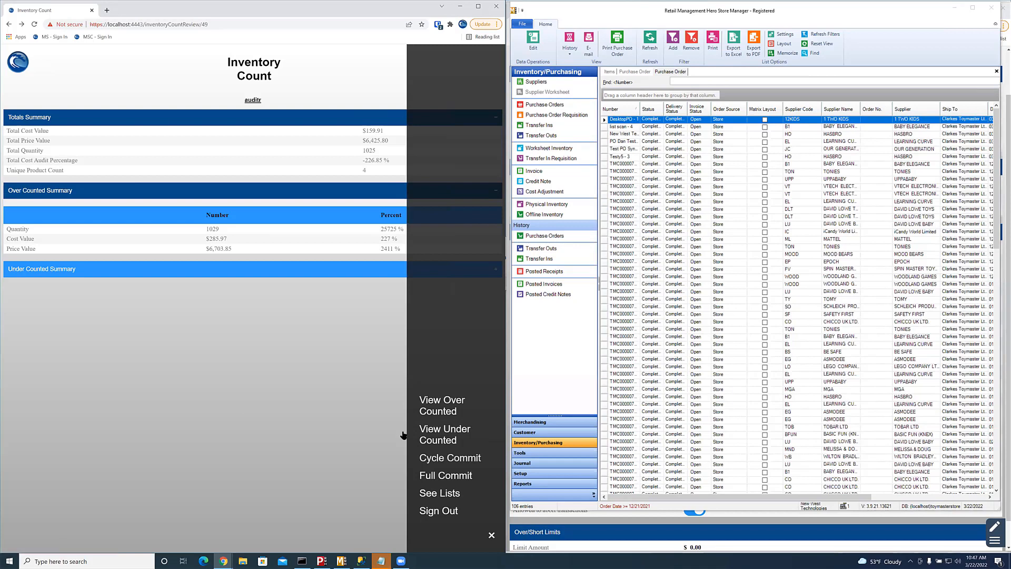
pyautogui.click(329, 483)
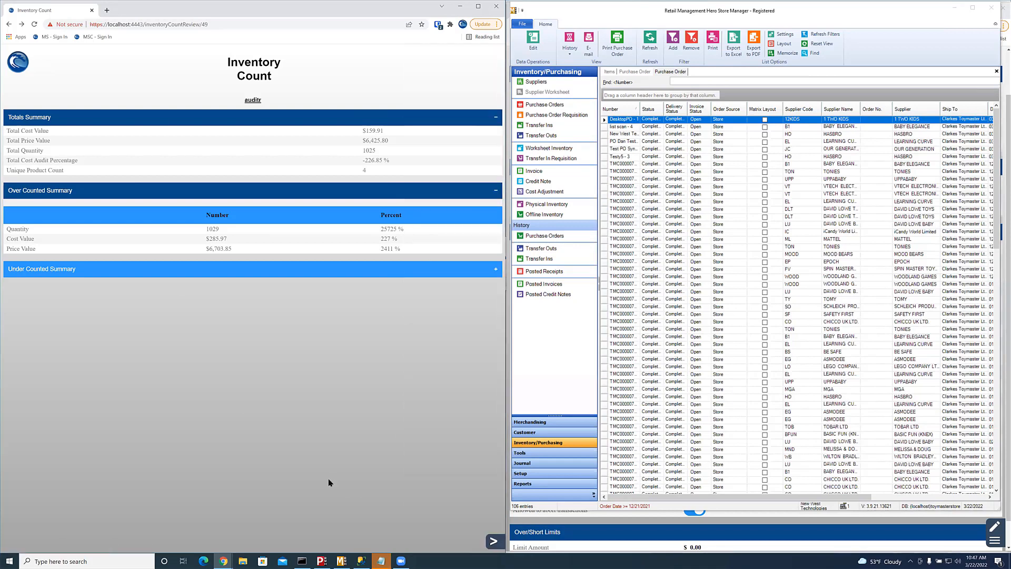
pyautogui.click(9, 24)
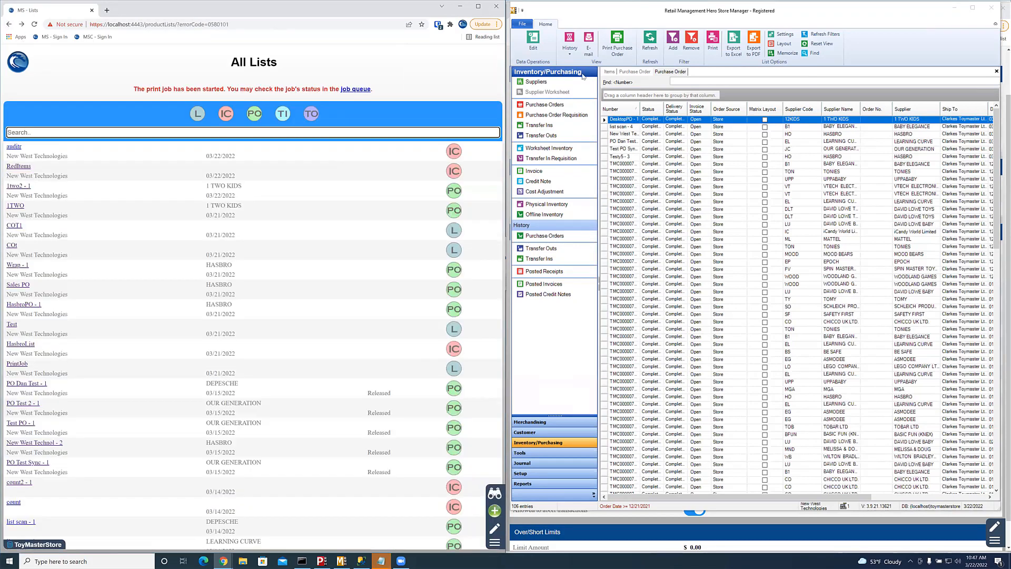
# Step: Show HOC04311 CLASSIC MOUSETRAP in Store Manager's Items, then reopen auditr with its options
pyautogui.click(608, 74)
pyautogui.click(609, 73)
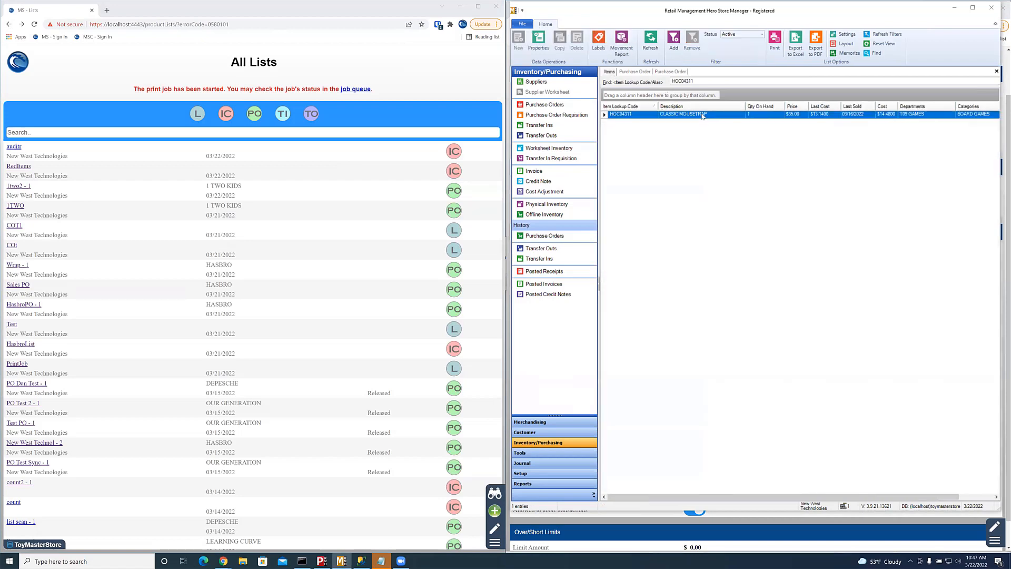
pyautogui.click(16, 147)
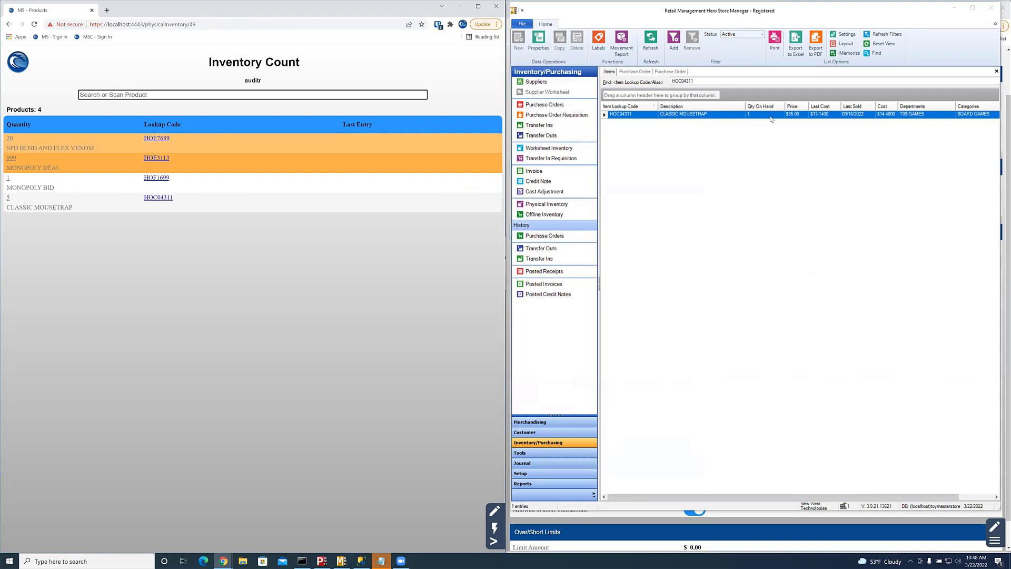
pyautogui.click(495, 542)
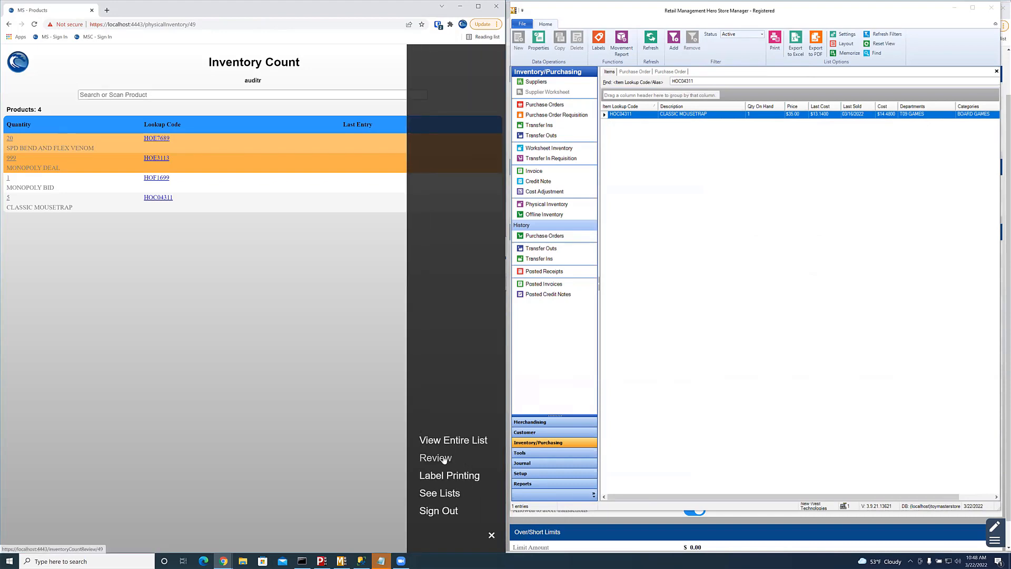
# Step: Review auditr's count totals and commit them with Cycle Commit
pyautogui.click(444, 459)
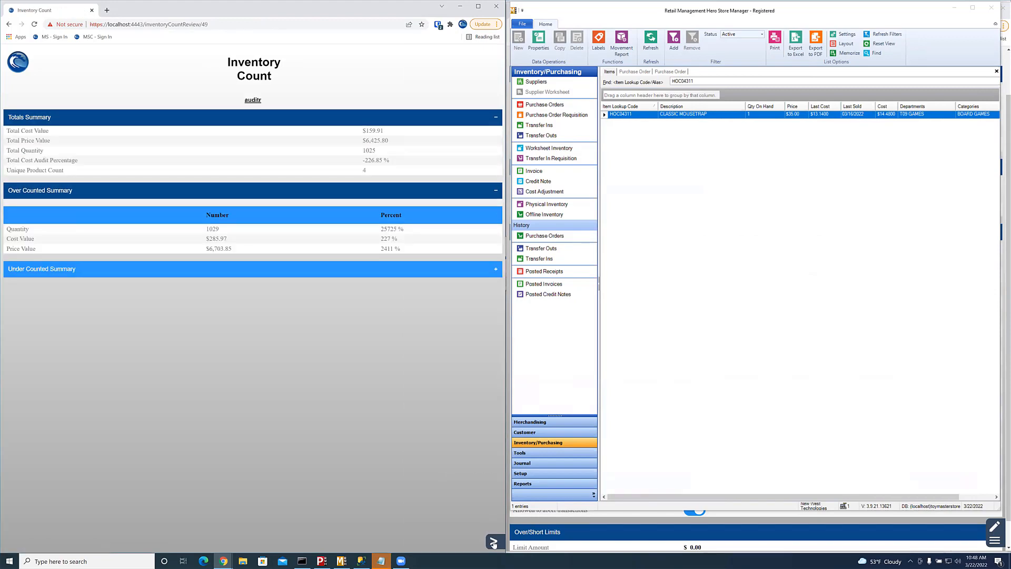
pyautogui.click(493, 542)
pyautogui.click(459, 457)
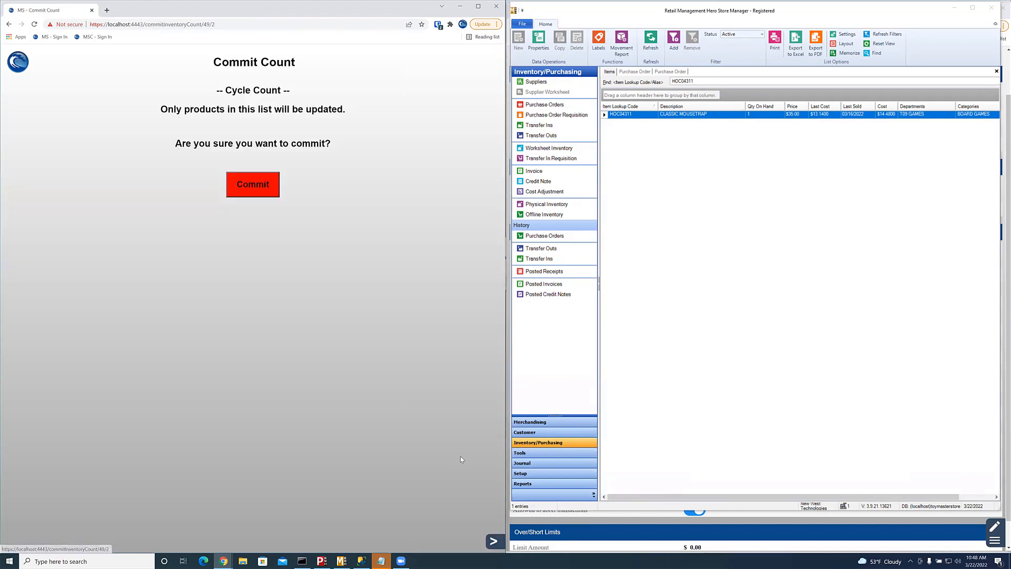
pyautogui.click(264, 192)
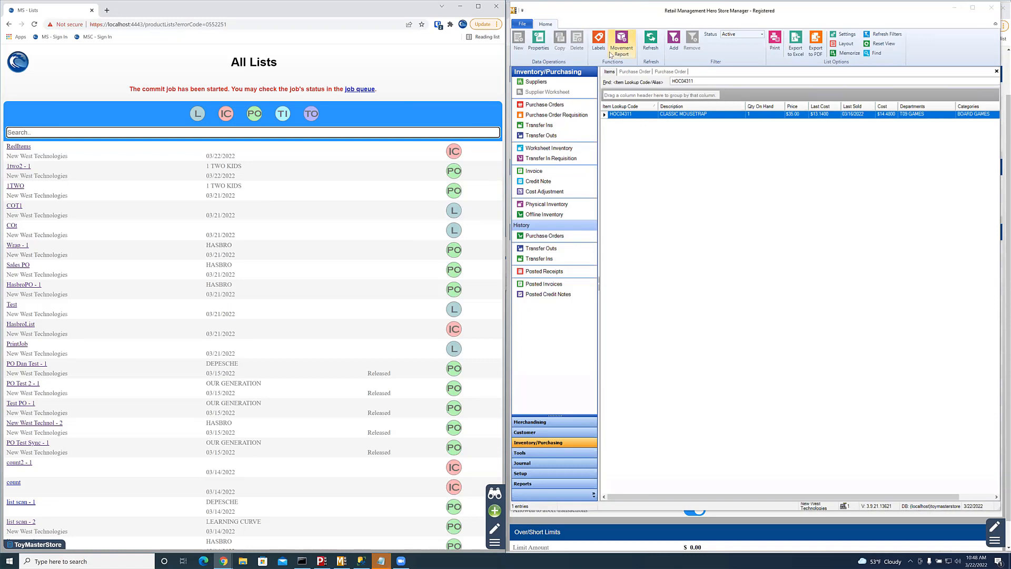
# Step: Refresh Store Manager to show CLASSIC MOUSETRAP at 5, then start a new list named Scope Count
pyautogui.click(658, 43)
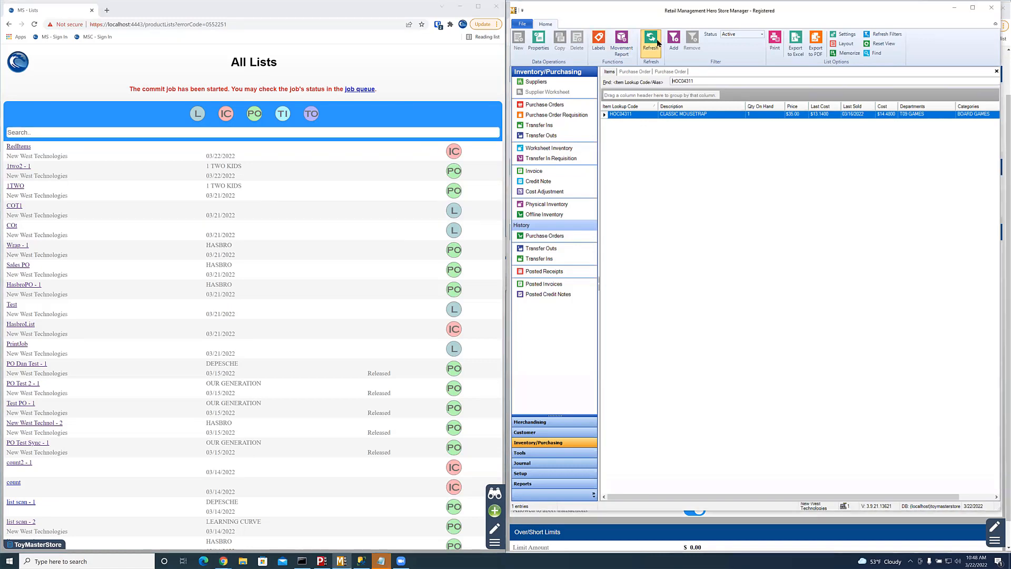
pyautogui.click(658, 42)
pyautogui.click(495, 512)
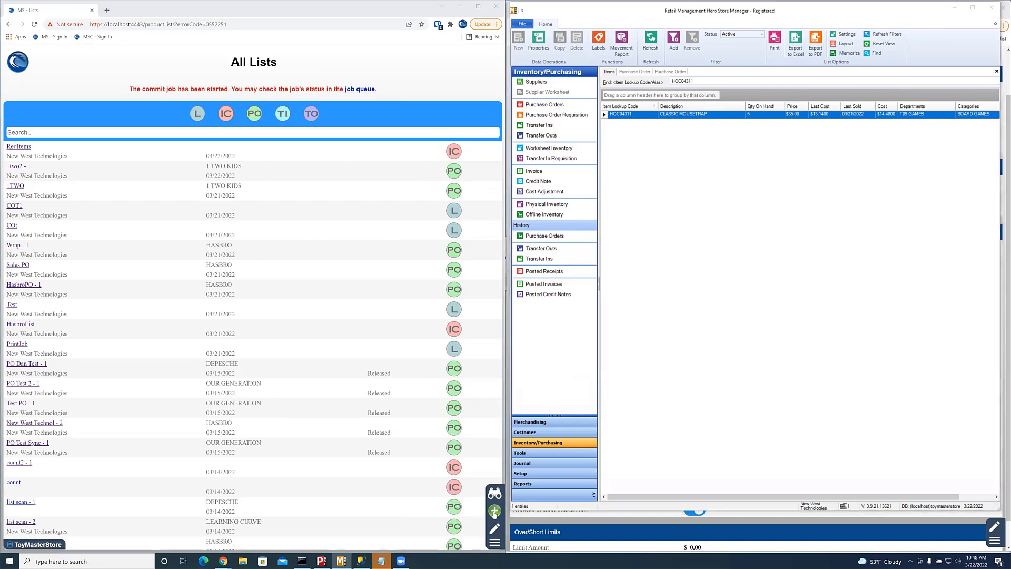
pyautogui.write('Scope')
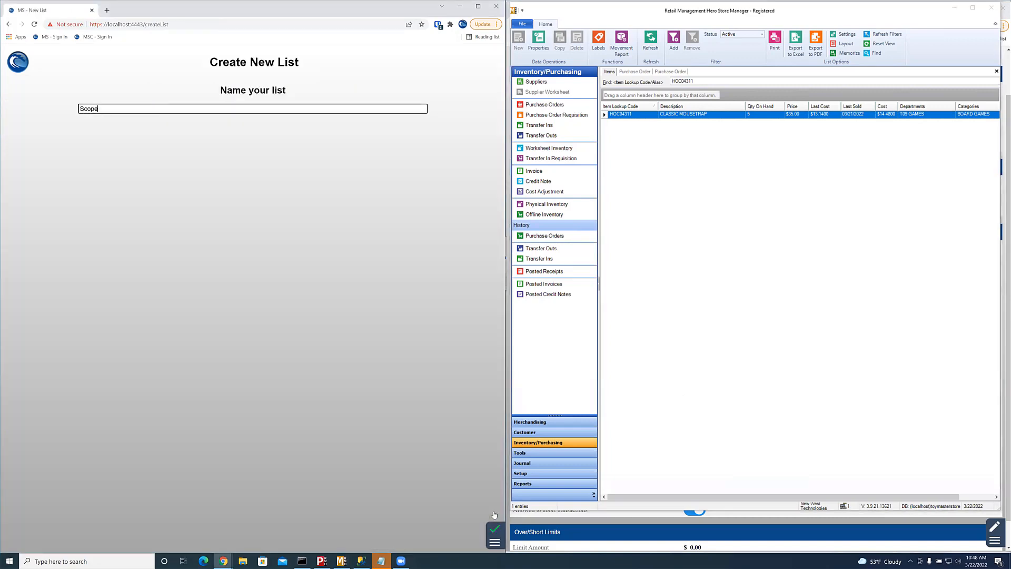
pyautogui.write(' COiunt')
# Step: Fix the typo so the new list is named 'Scope Count'
pyautogui.press('BackSpace')
pyautogui.press('BackSpace')
pyautogui.press('BackSpace')
pyautogui.write('ouin')
pyautogui.press('Return')
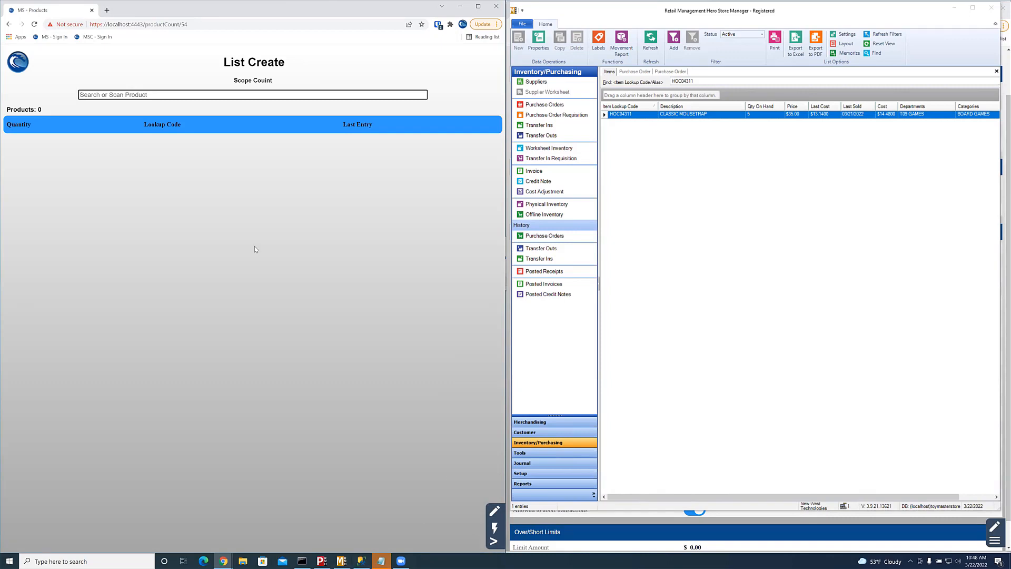
# Step: Start an inventory count for Scope Count and add supplier HASBRO as the scope criterion
pyautogui.click(492, 541)
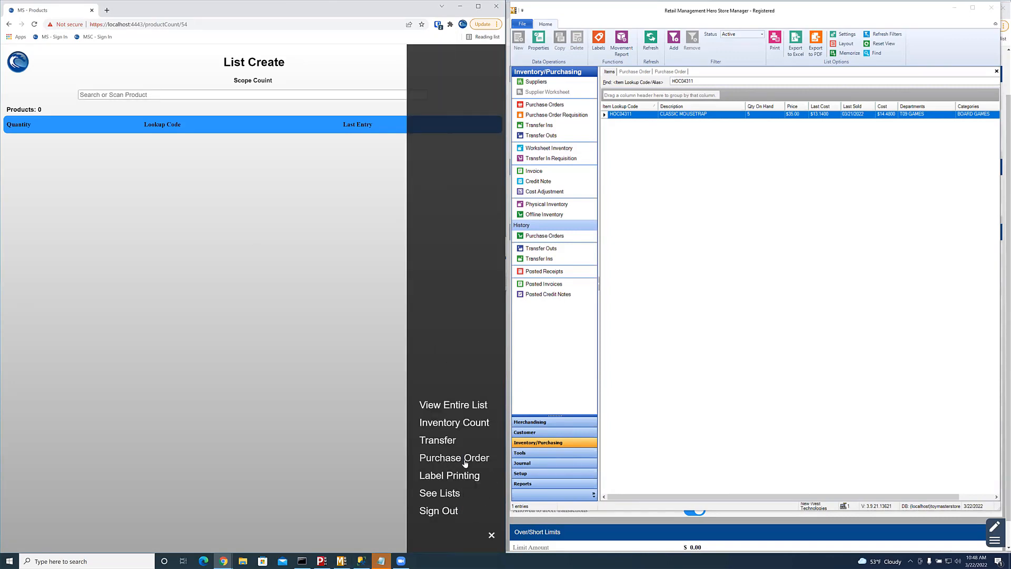
pyautogui.click(467, 424)
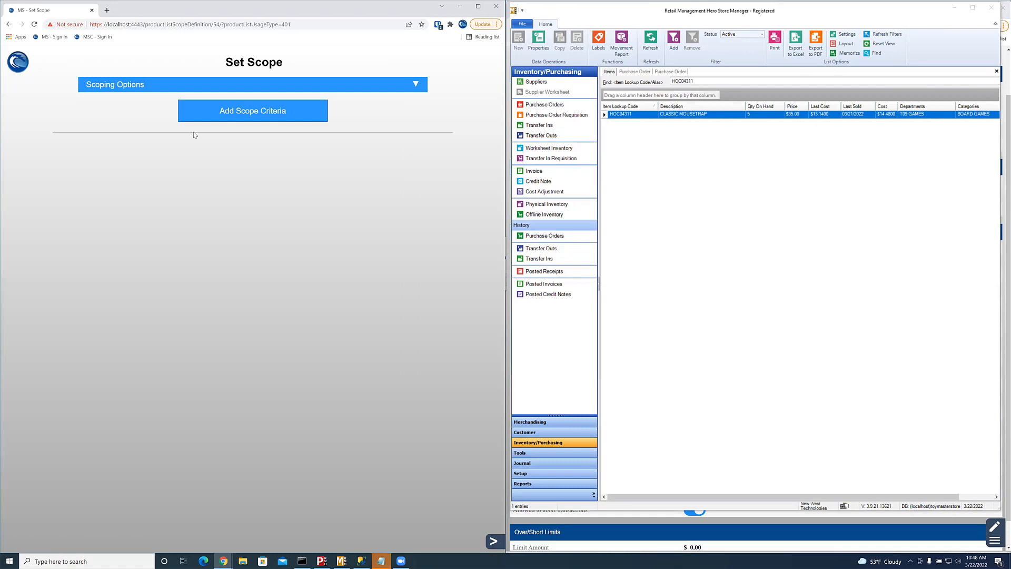
pyautogui.click(155, 87)
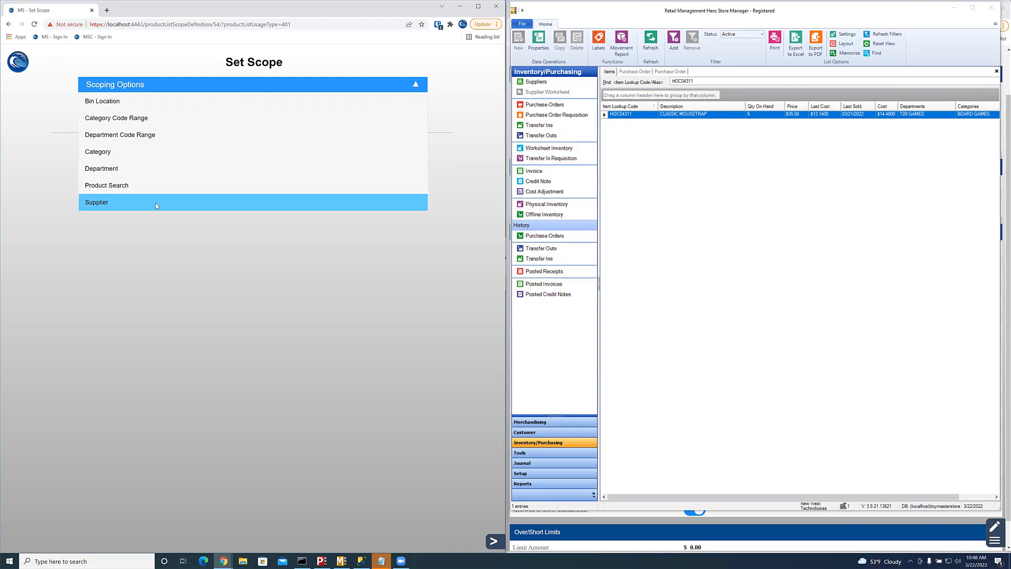
pyautogui.click(156, 204)
pyautogui.click(149, 107)
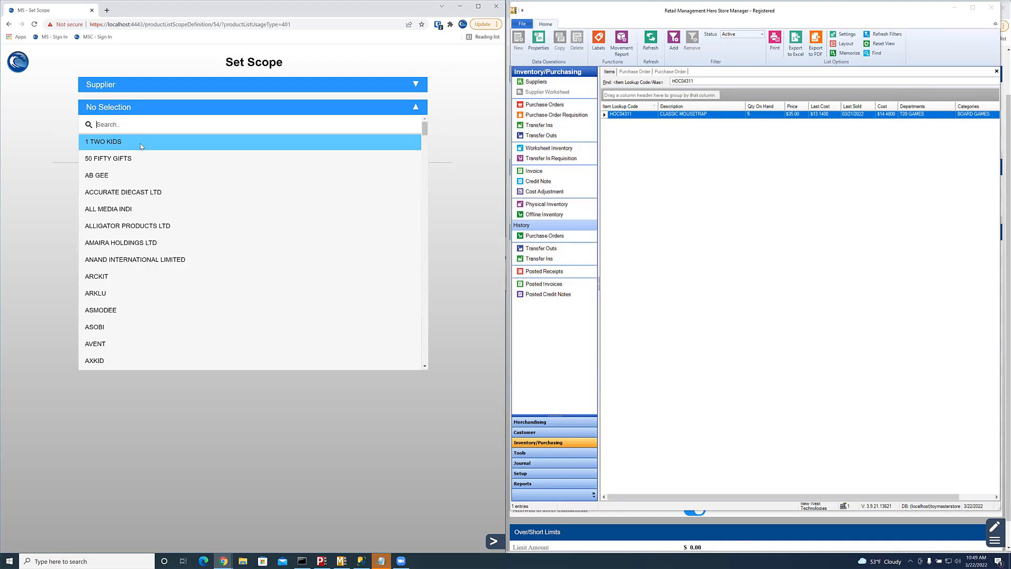
pyautogui.write('hasbro')
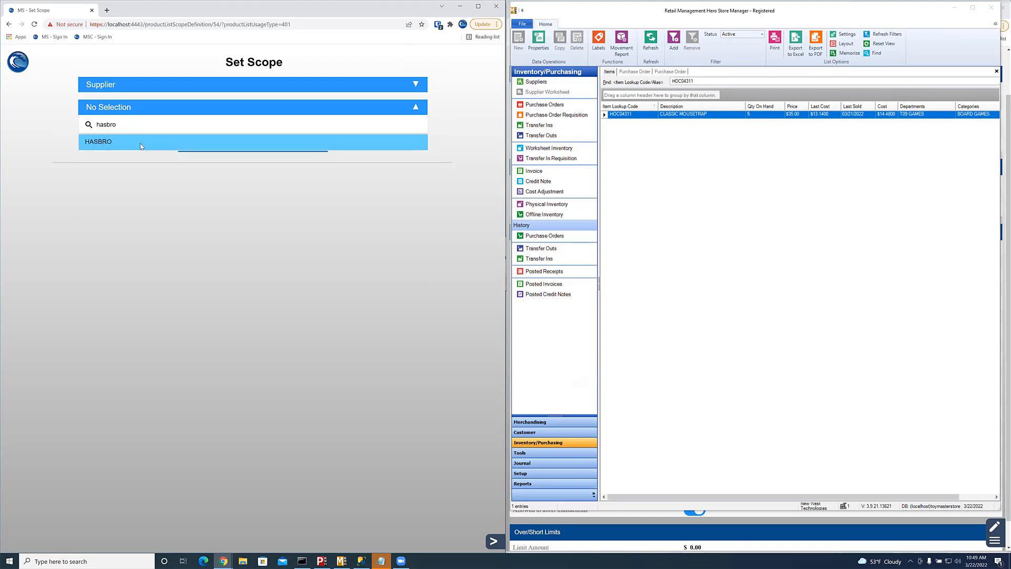
pyautogui.click(141, 146)
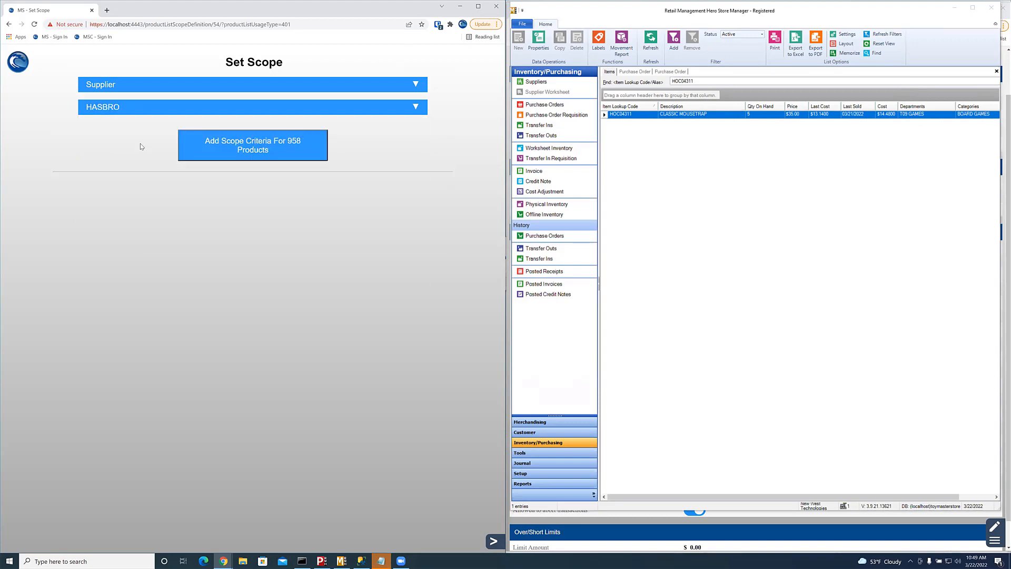
pyautogui.click(295, 150)
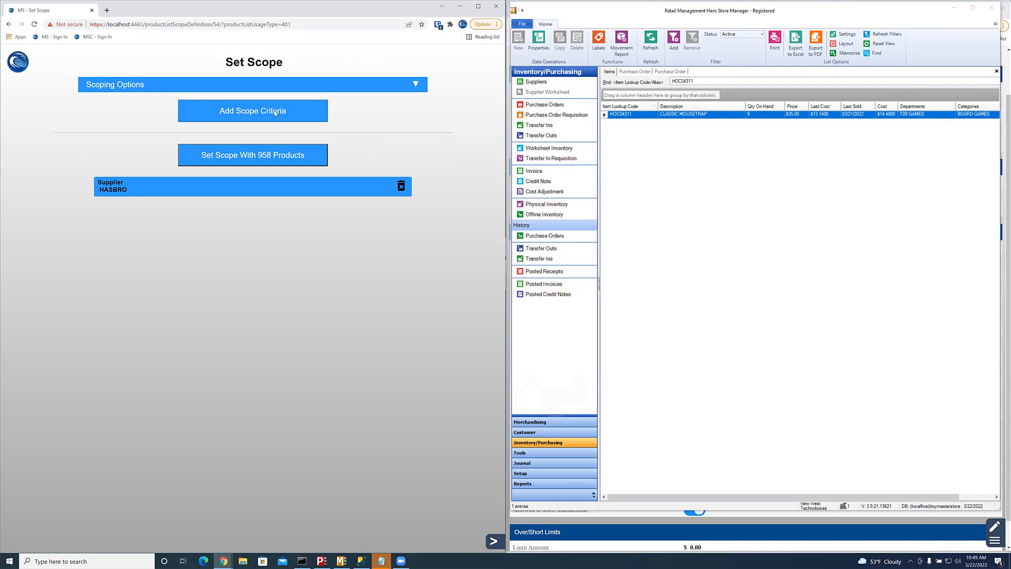
# Step: Add department T09 GAMES as a second scope criterion, narrowing the scope to 130 products
pyautogui.click(169, 84)
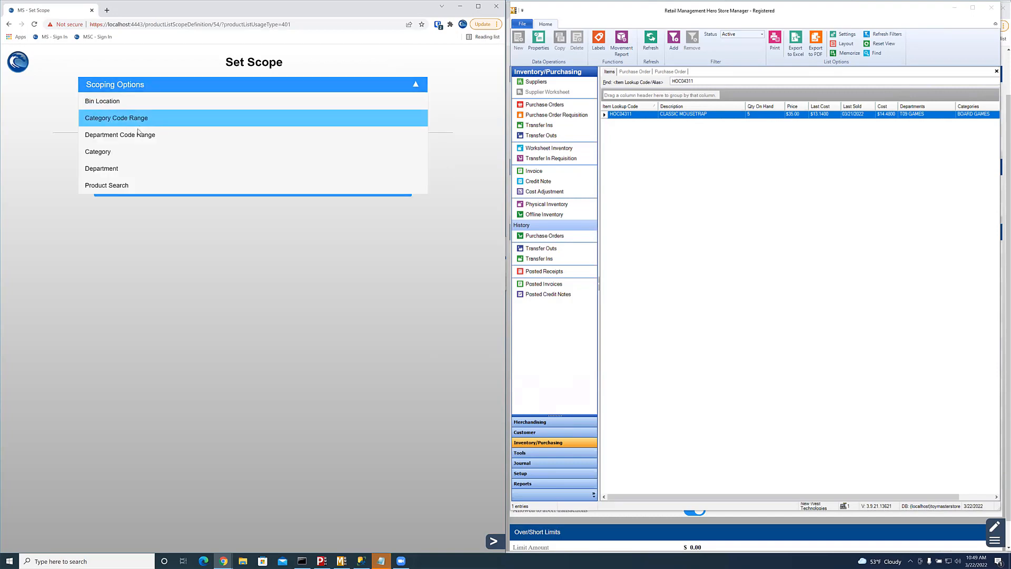
pyautogui.click(148, 135)
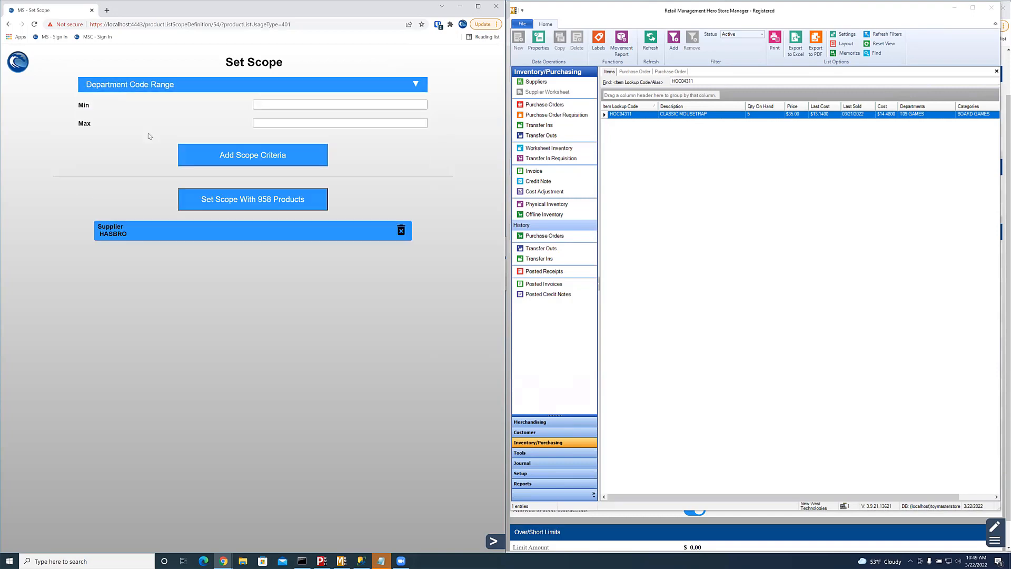
pyautogui.click(214, 86)
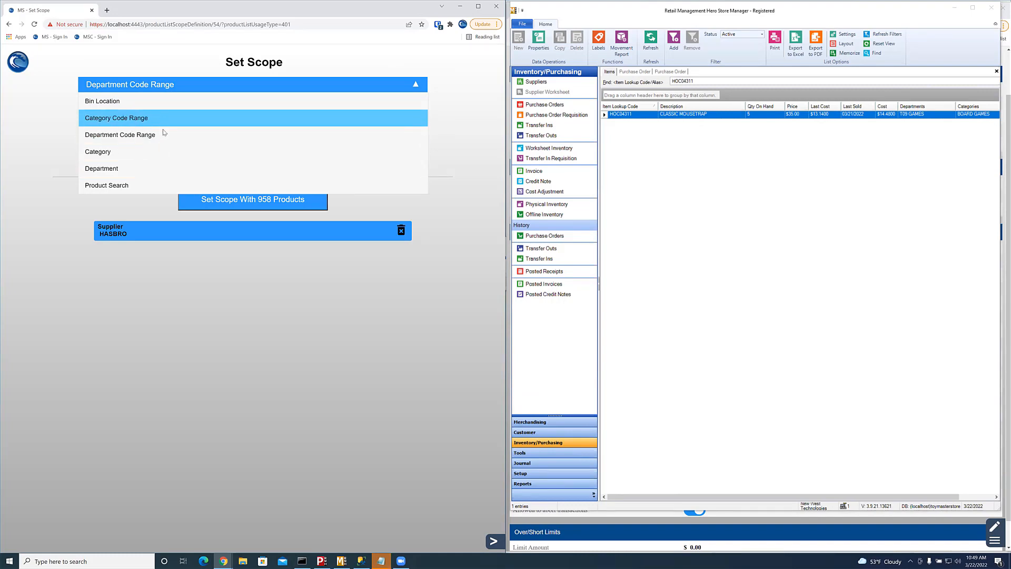
pyautogui.click(163, 168)
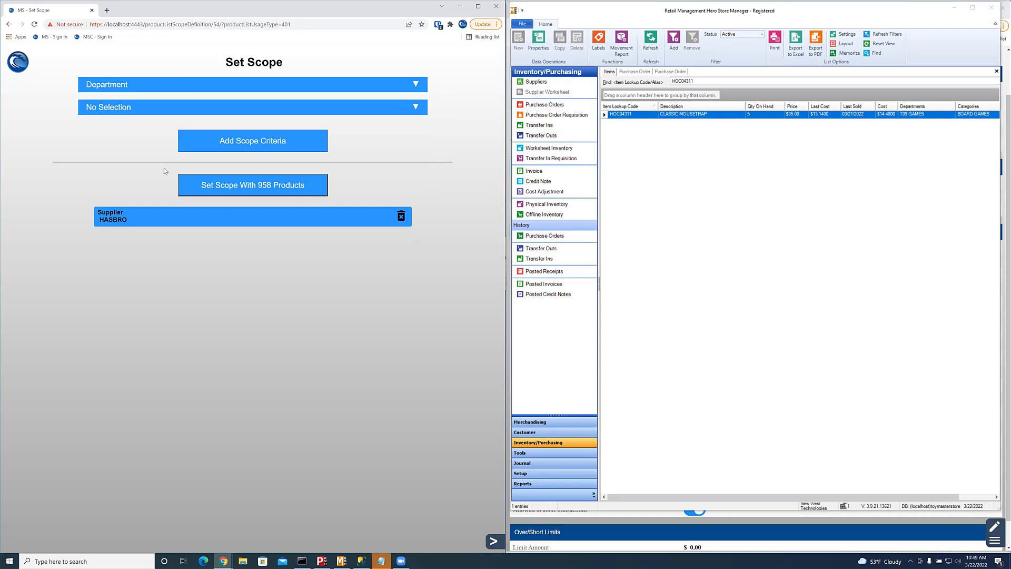
pyautogui.click(146, 108)
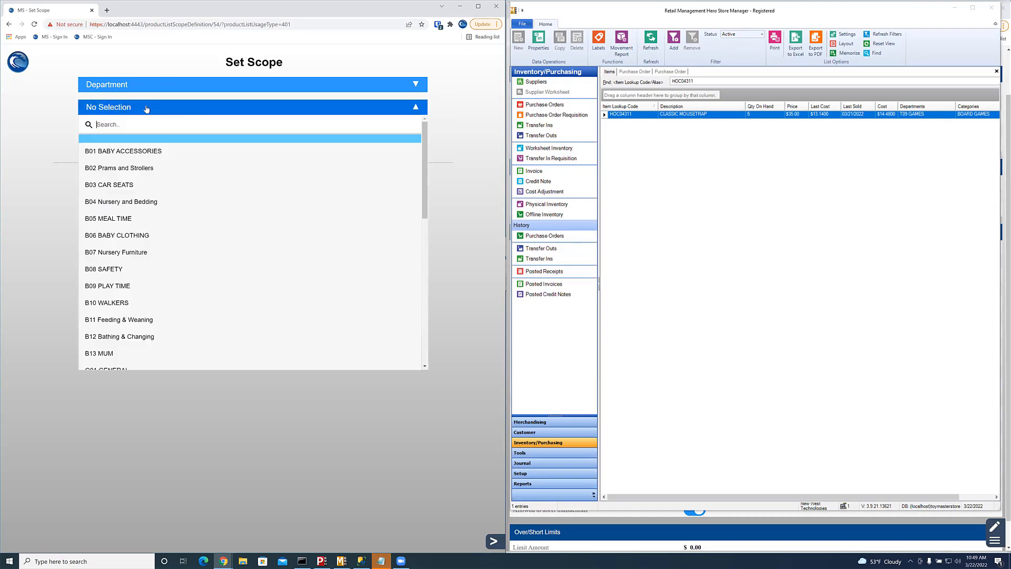
pyautogui.write('t09')
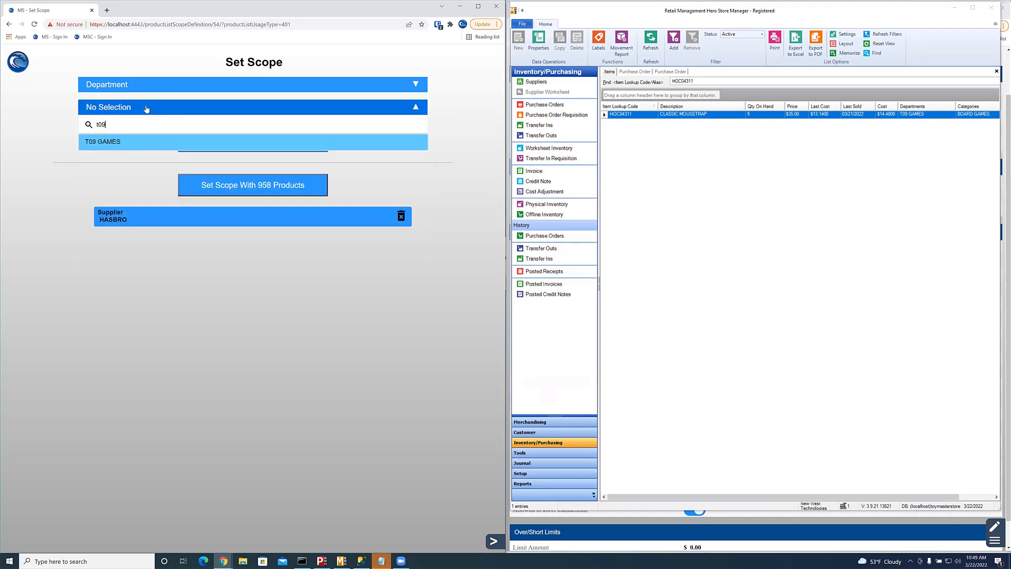
pyautogui.click(138, 141)
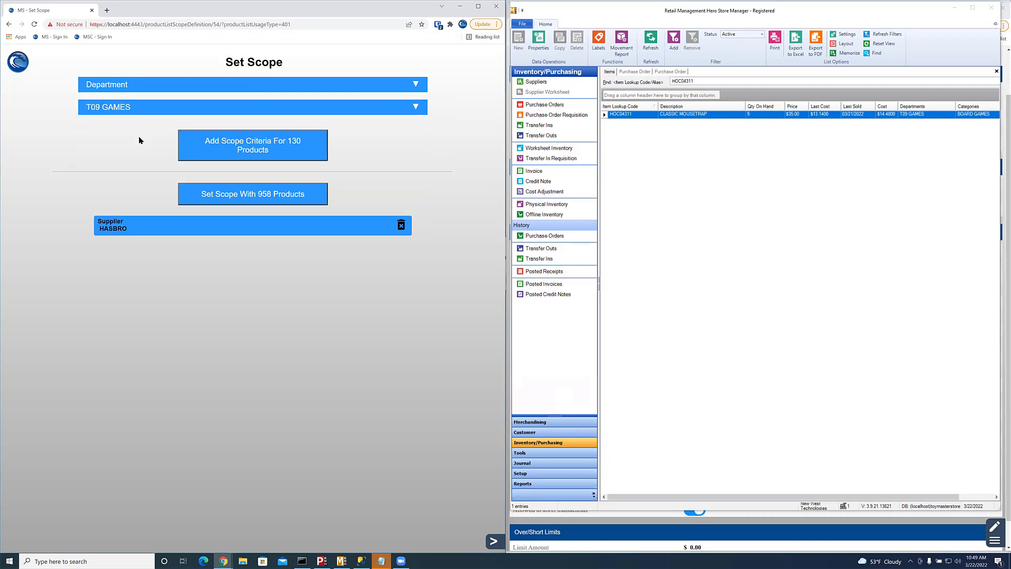
pyautogui.click(304, 148)
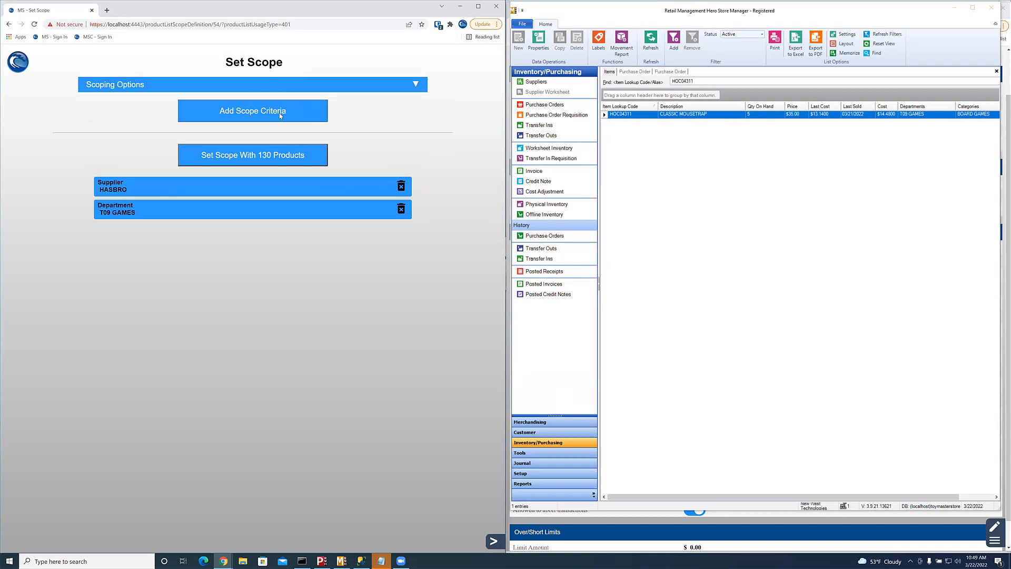
# Step: Add category BOARD GAMES to the scope and apply it to the 21 matching products
pyautogui.click(272, 86)
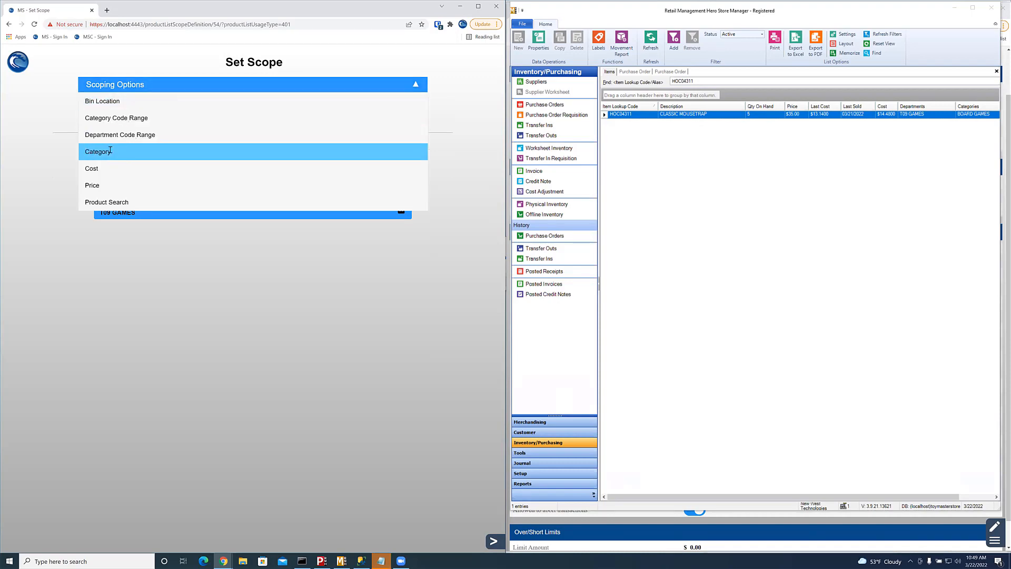
pyautogui.click(109, 150)
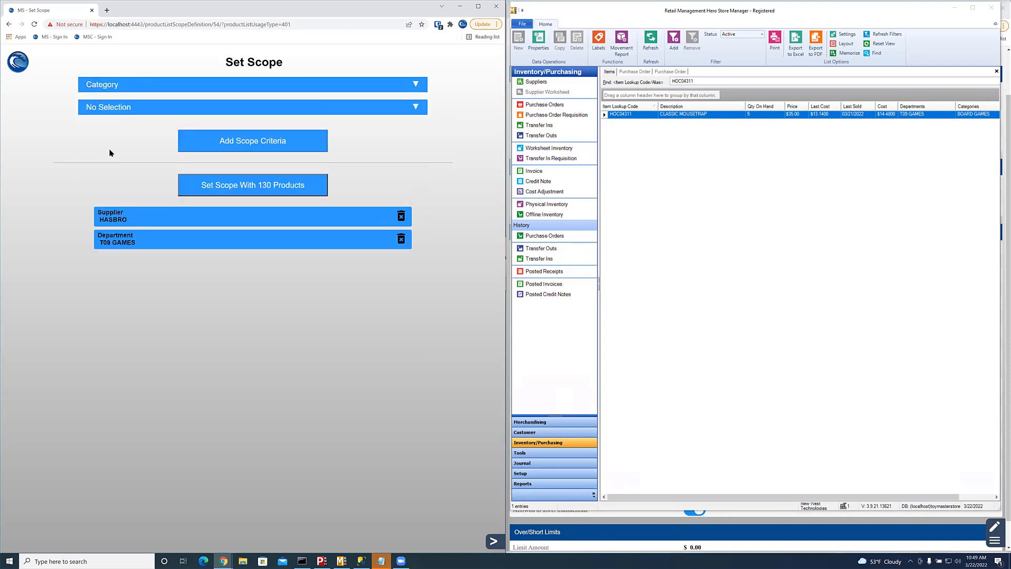
pyautogui.click(120, 112)
pyautogui.write('boa')
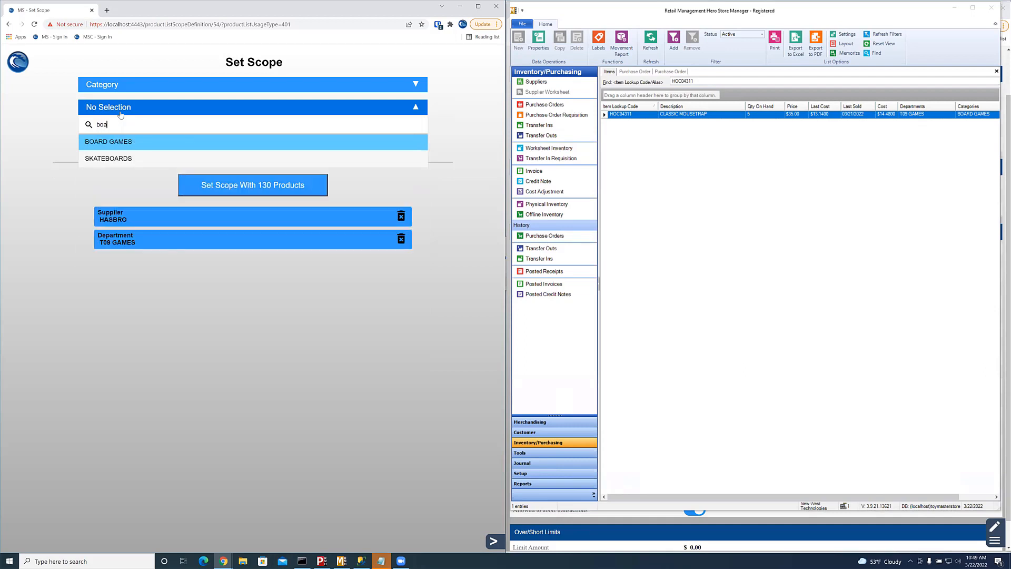
pyautogui.press('Return')
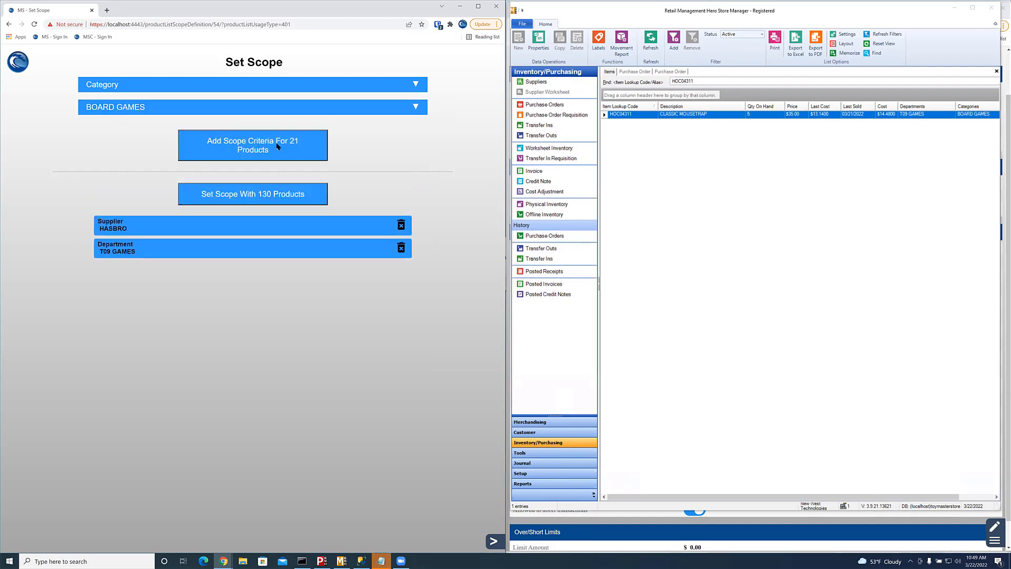
pyautogui.click(303, 152)
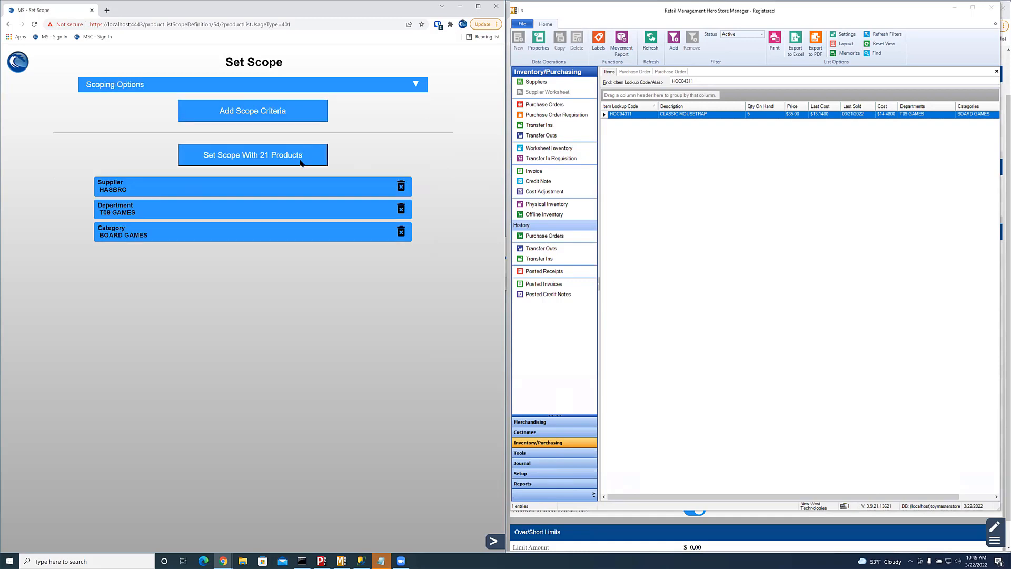
pyautogui.click(302, 162)
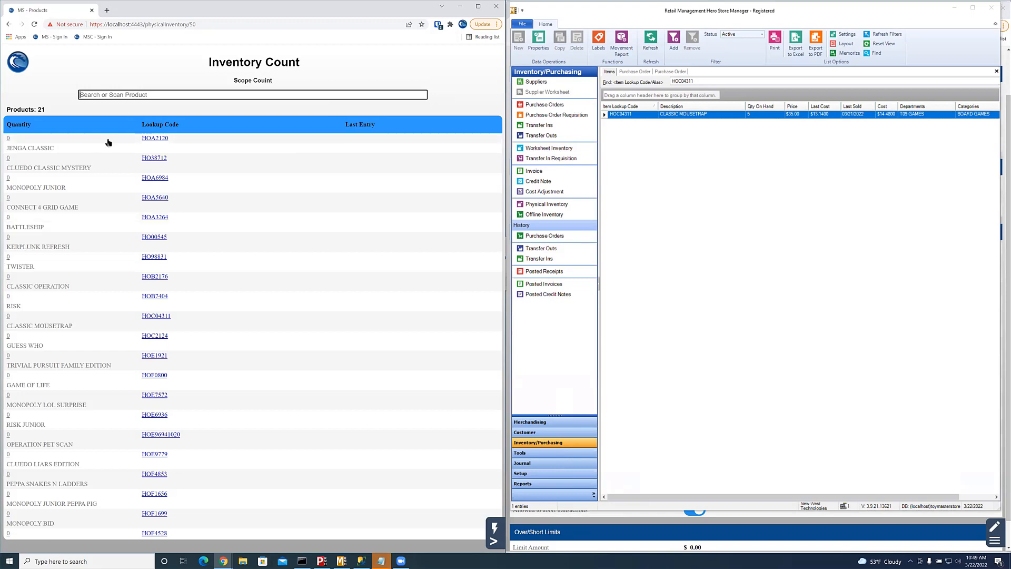
# Step: Leave the Scope Count list and return to the All Lists page through the side menu's See Lists
pyautogui.scroll(-1, 100, 323)
pyautogui.scroll(1, 102, 323)
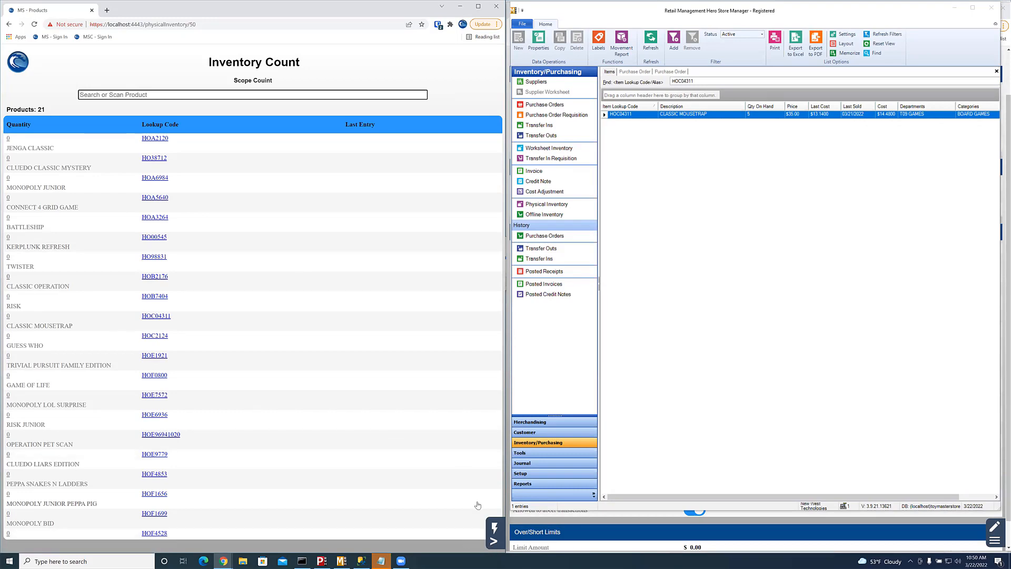
pyautogui.click(495, 541)
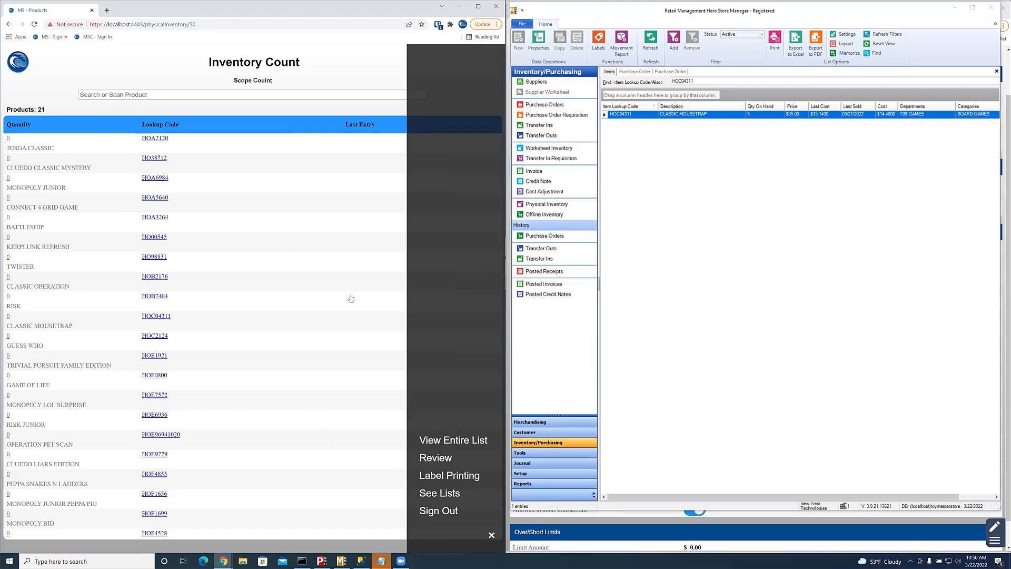
pyautogui.click(340, 69)
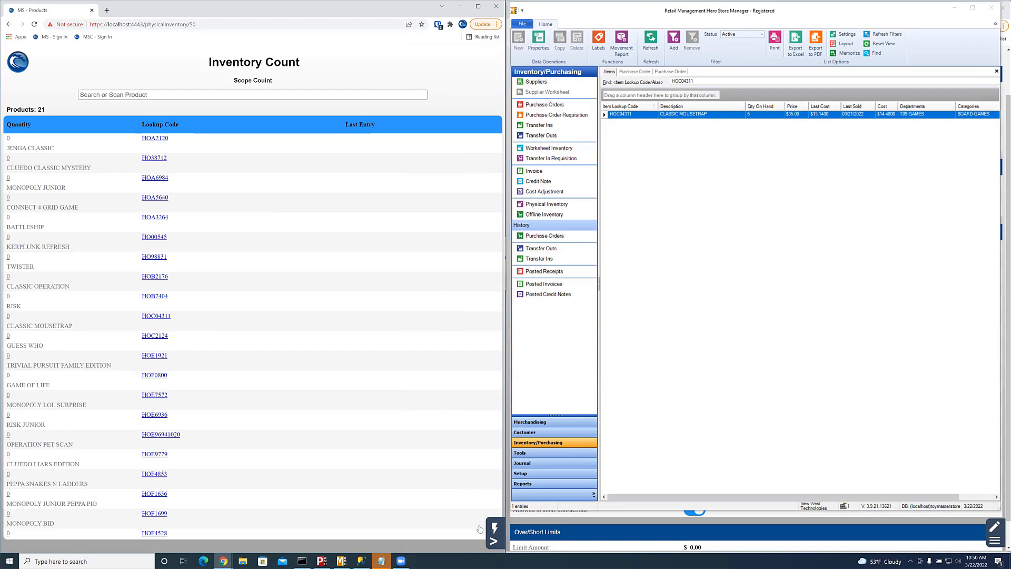
pyautogui.click(494, 541)
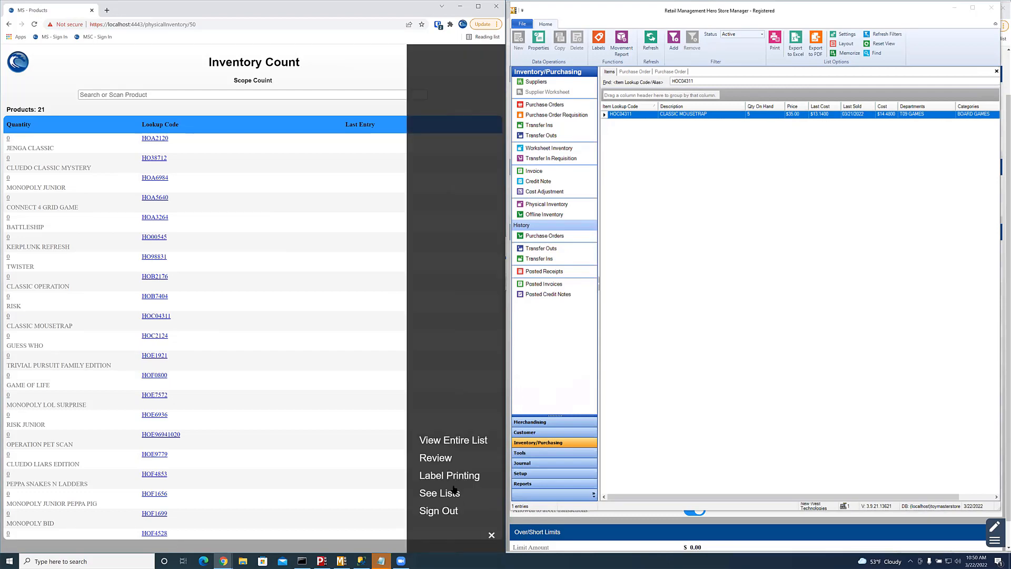
pyautogui.click(448, 493)
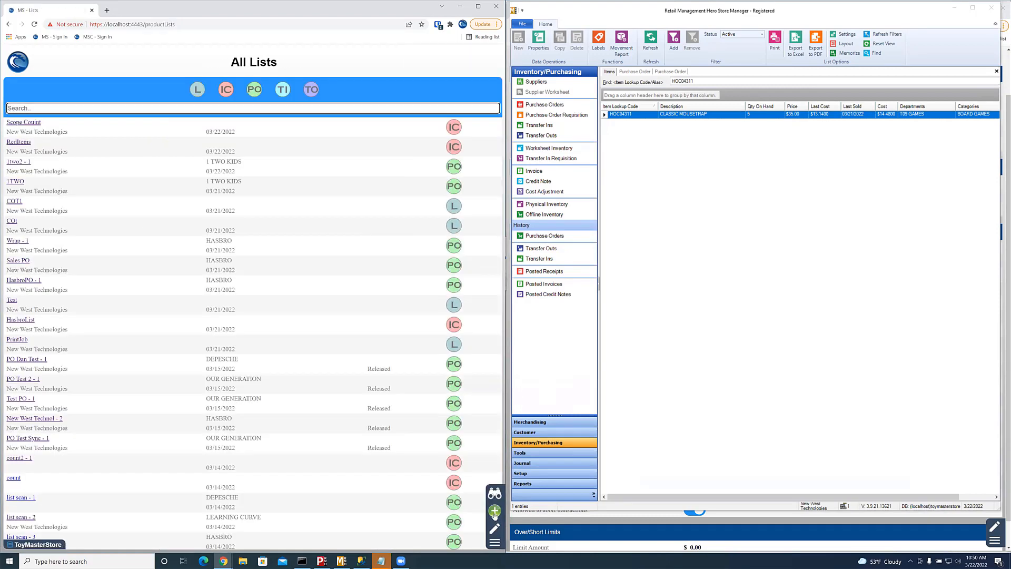
# Step: Create a Label Printing list named 'label' and expand its Scoping Options dropdown
pyautogui.click(494, 543)
pyautogui.click(460, 441)
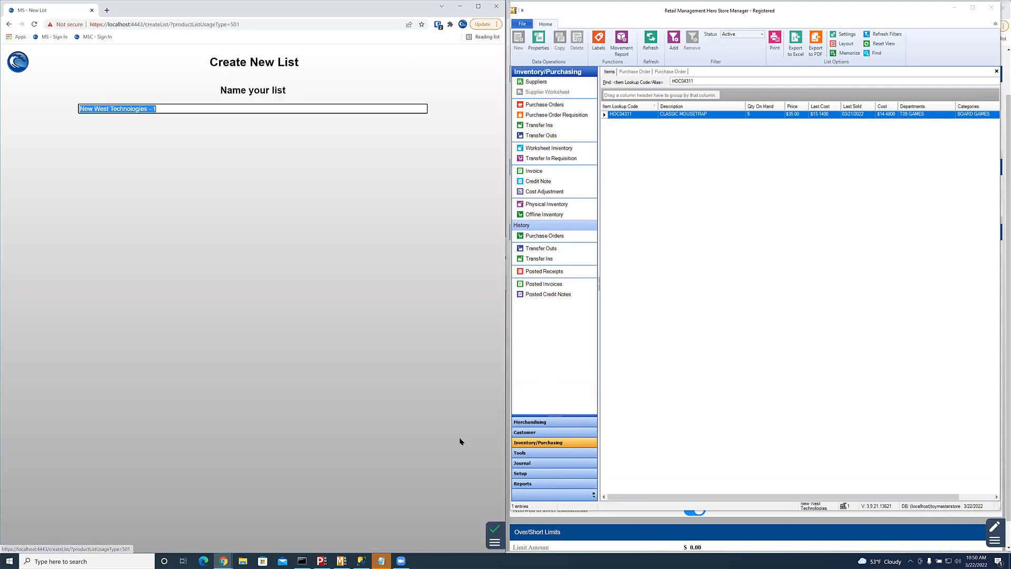
pyautogui.write('label')
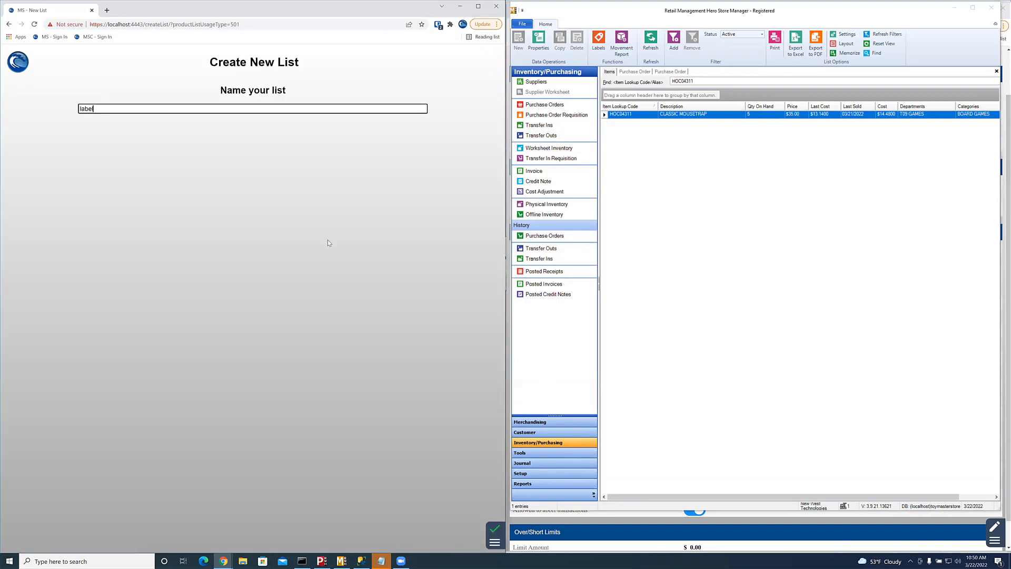
pyautogui.press('Return')
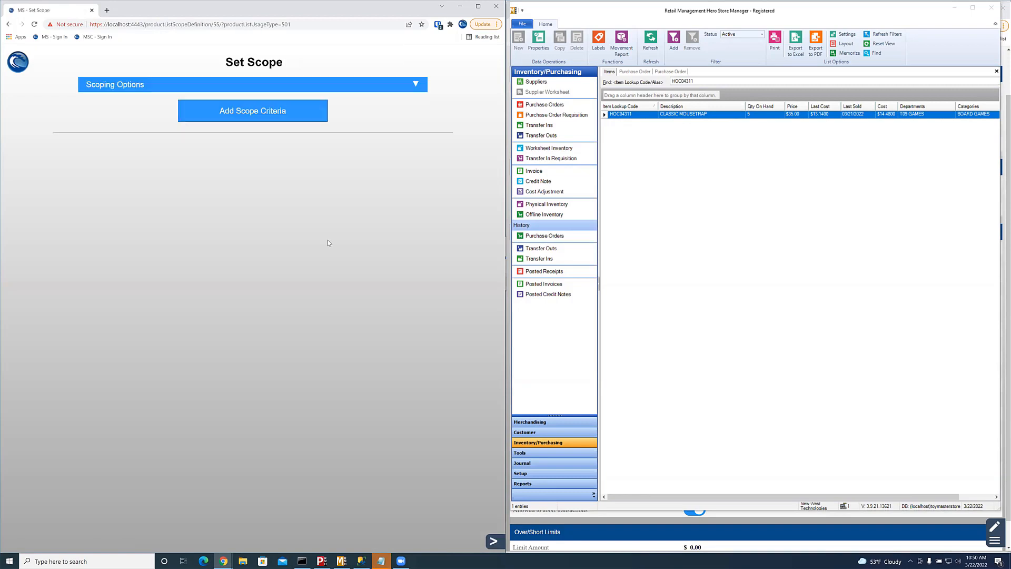
pyautogui.click(294, 87)
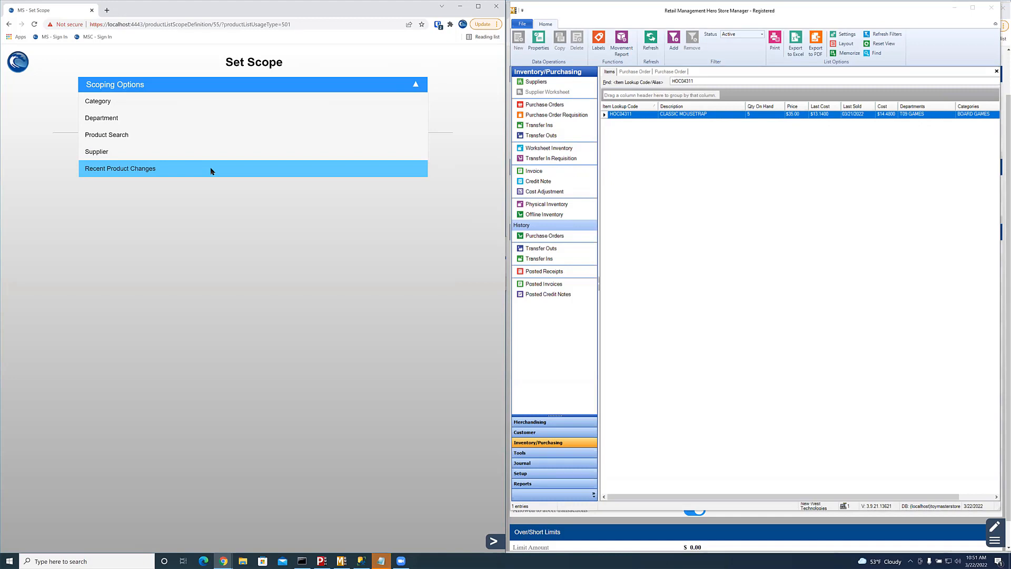
# Step: Choose Recent Product Changes scoping and try the Past Week, Past Day and Past Month periods
pyautogui.click(211, 171)
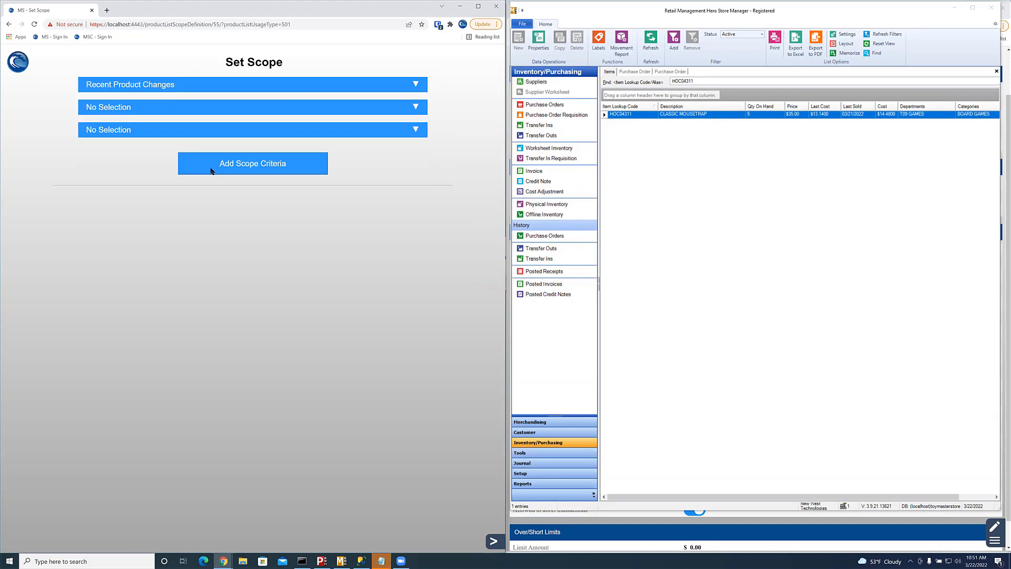
pyautogui.click(174, 108)
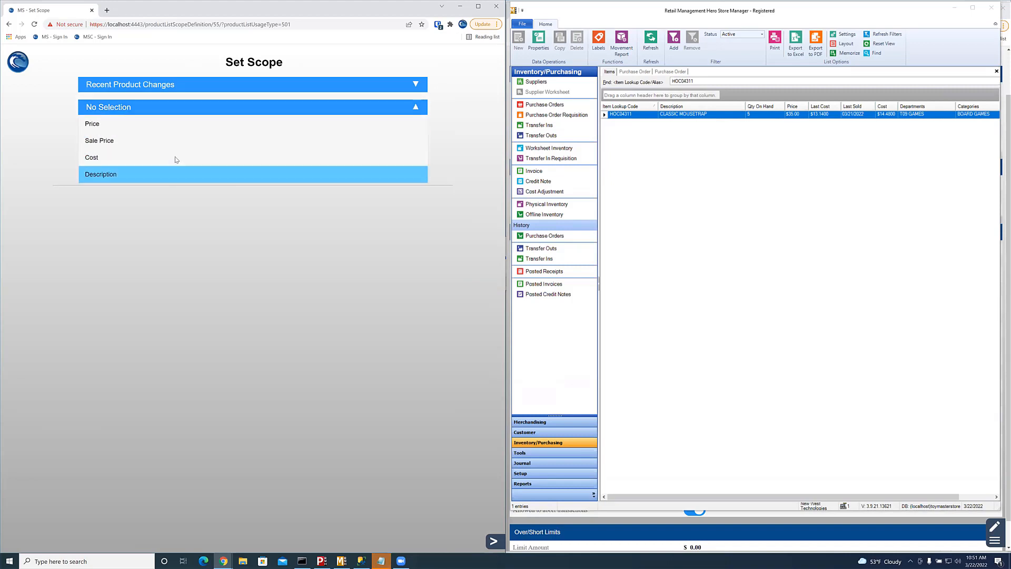
pyautogui.click(173, 129)
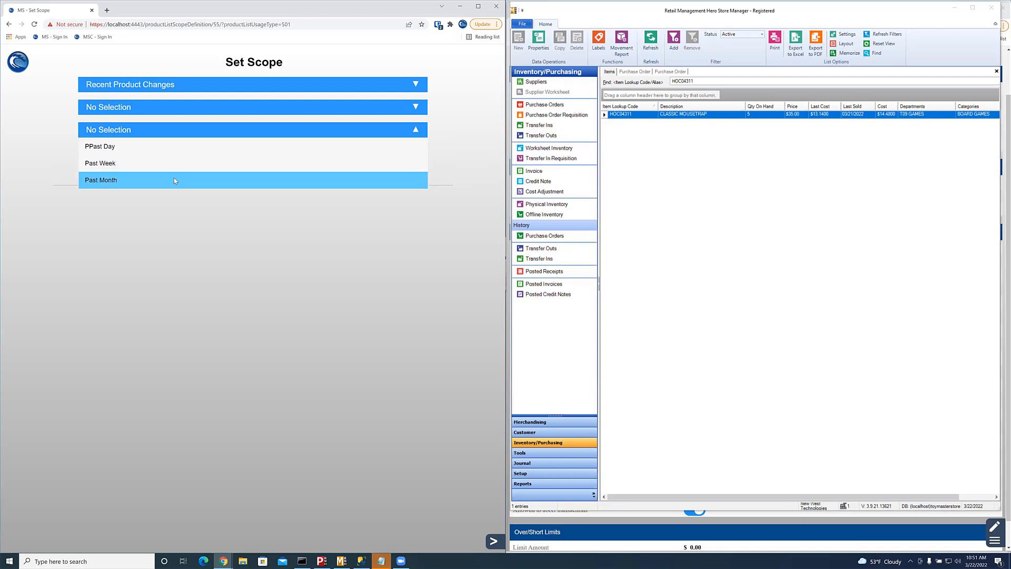
pyautogui.click(175, 161)
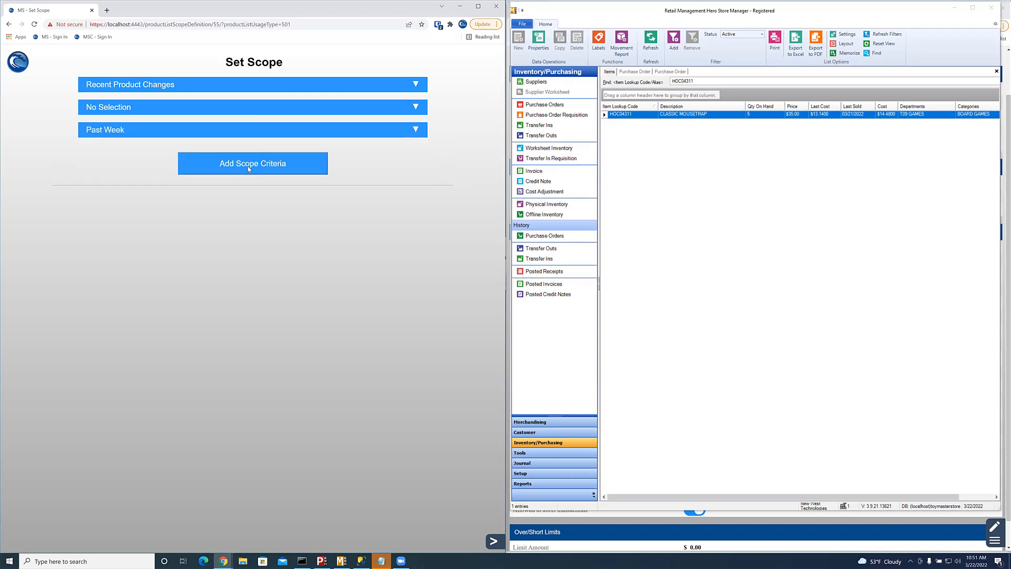
pyautogui.click(233, 132)
pyautogui.click(213, 146)
pyautogui.click(222, 136)
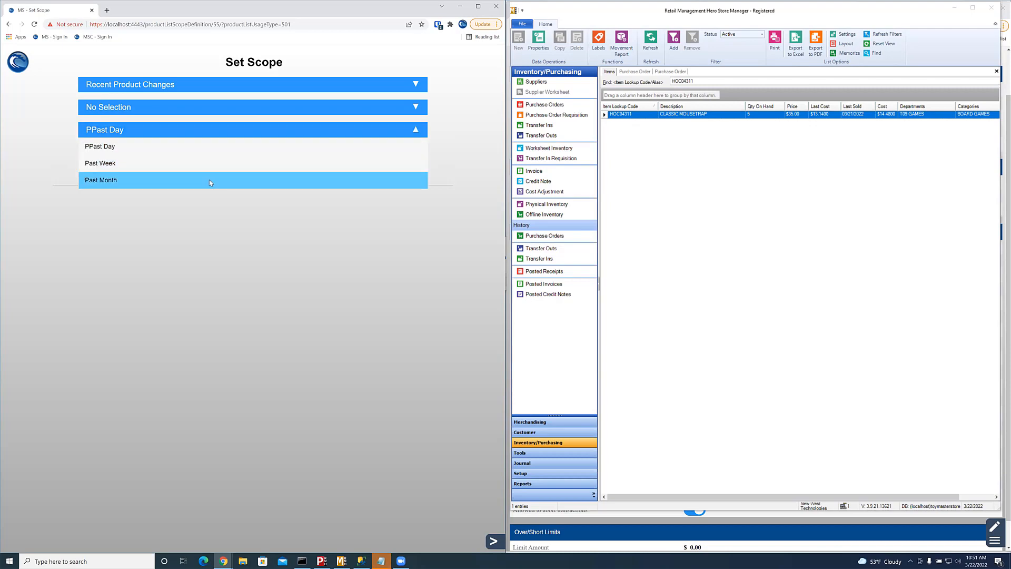
pyautogui.click(210, 179)
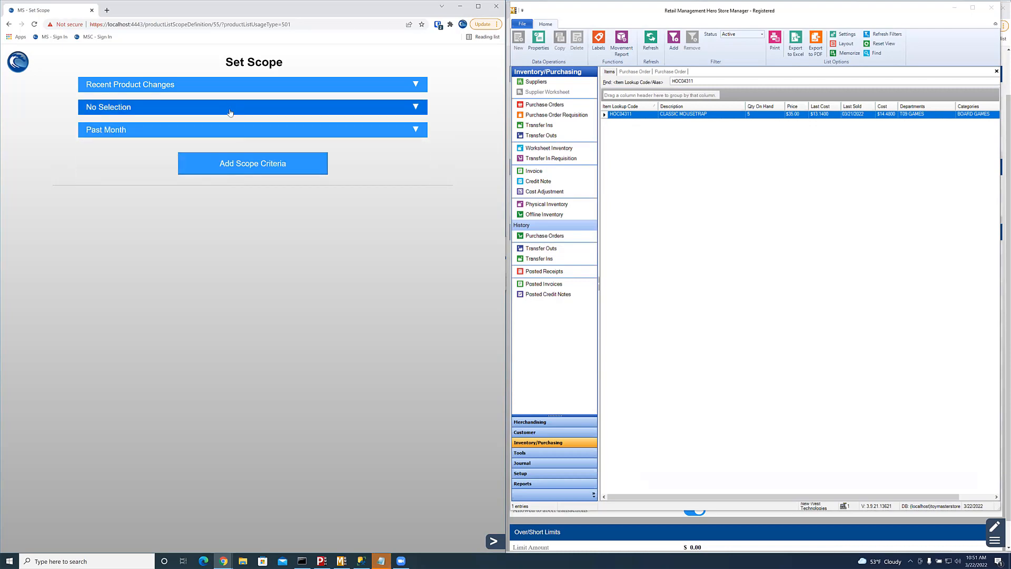
# Step: Set the changed field to Price with Past Week, and add the criterion covering 1 product
pyautogui.click(230, 112)
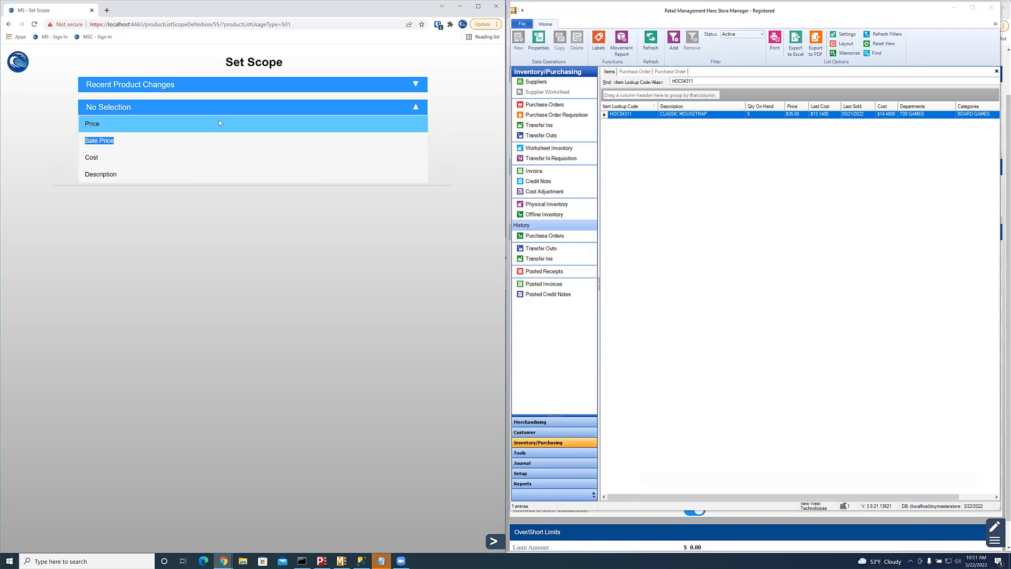
pyautogui.click(220, 122)
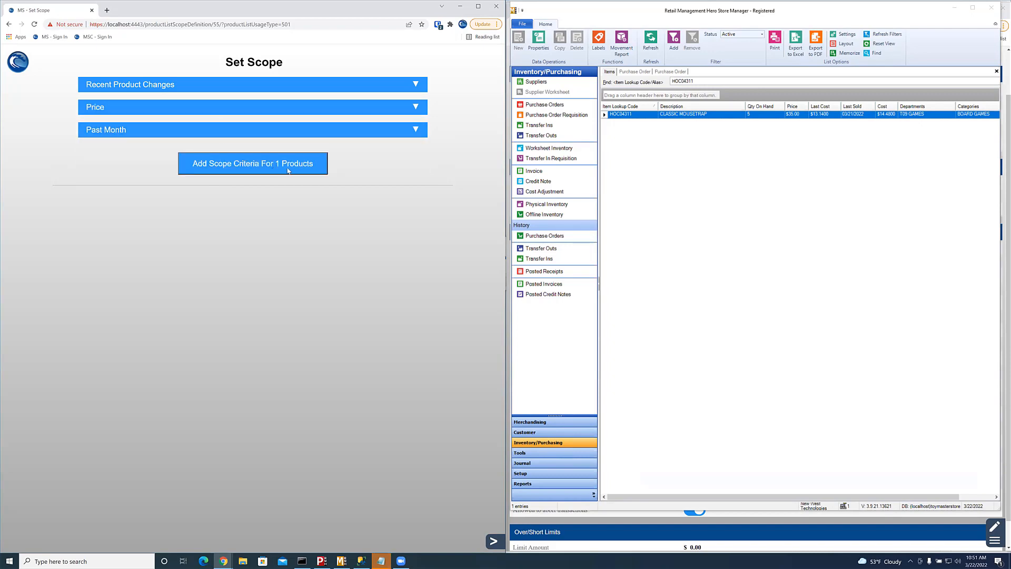
pyautogui.click(237, 132)
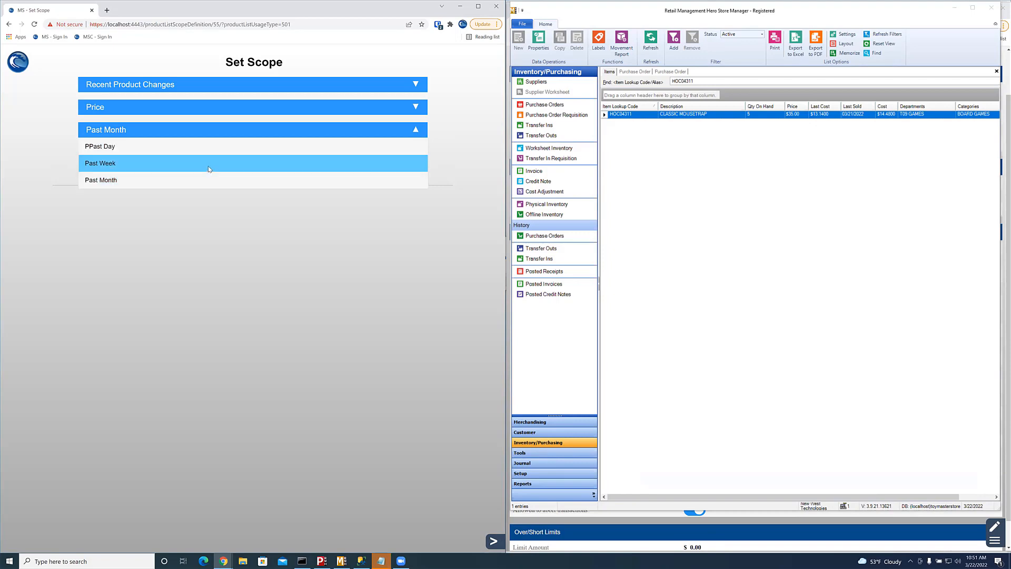
pyautogui.click(221, 164)
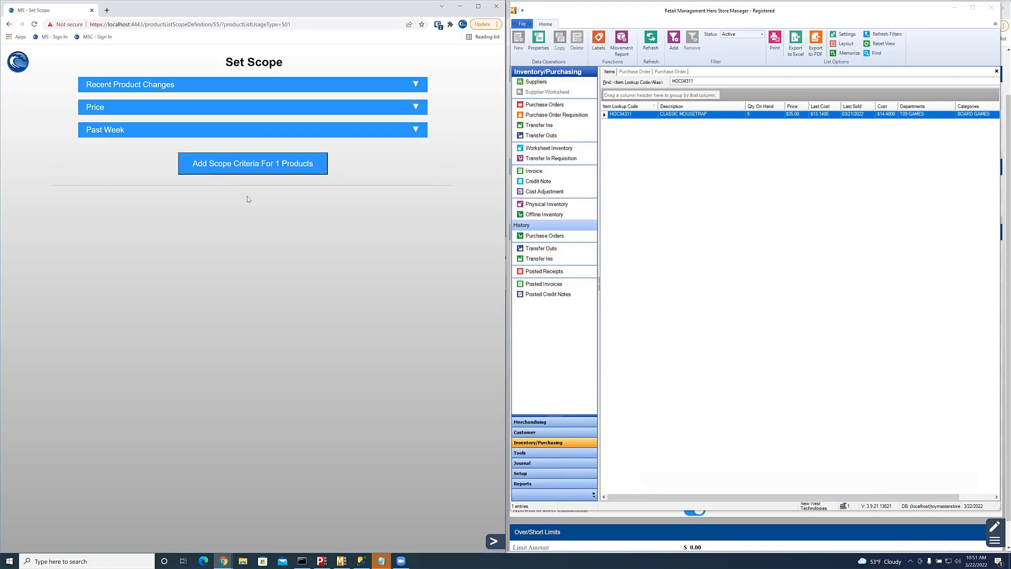
pyautogui.click(272, 165)
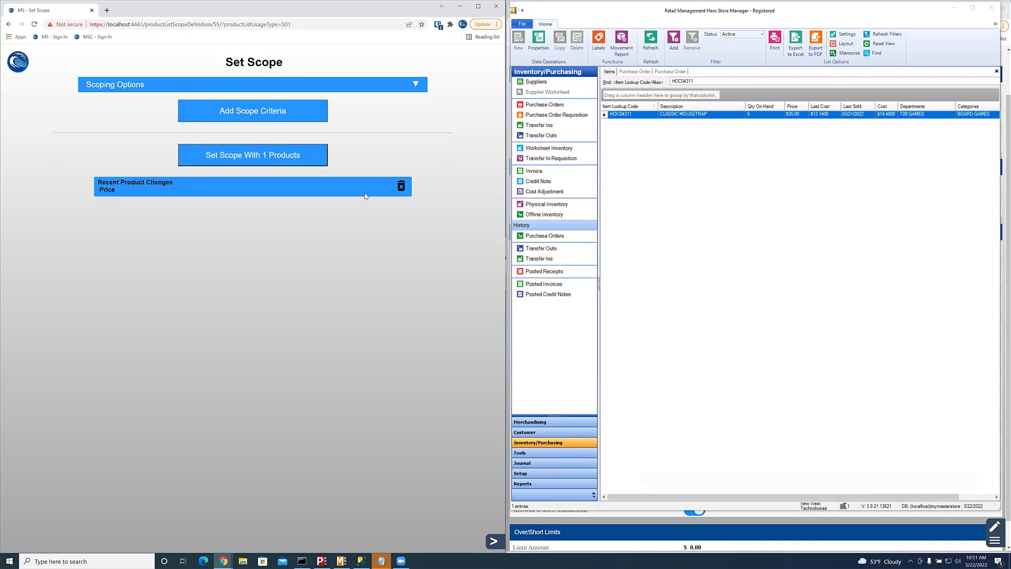